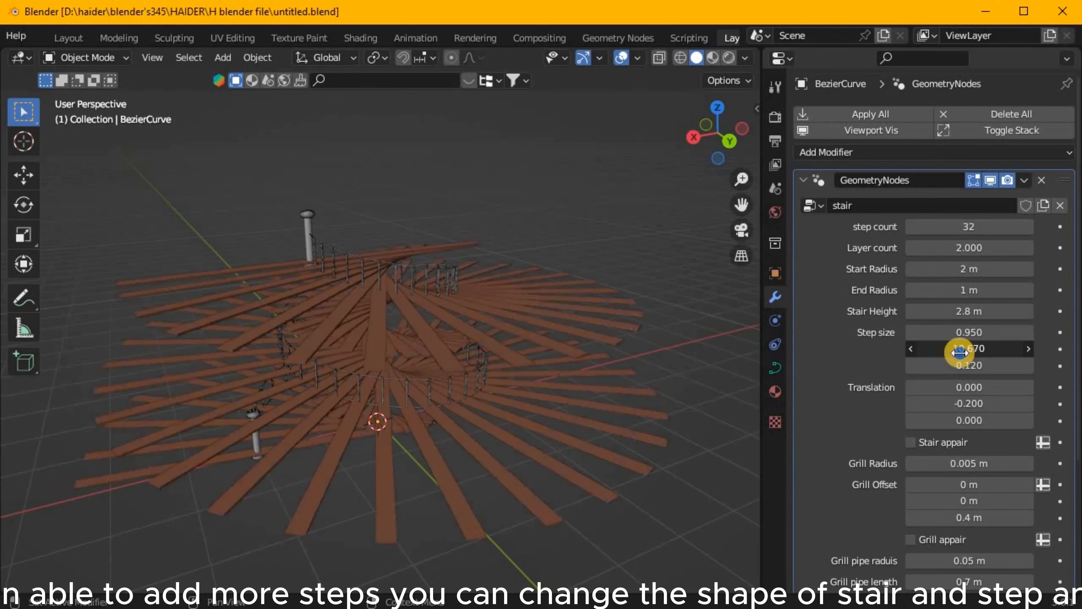
Set the stair modifier's Step size Y to 0.830 and the Grill Radius to 0.045 m.
left_click_drag(964, 366, 589, 246)
scroll(966, 343, "down", 4)
mouse_move(966, 252)
left_mouse_down()
mouse_move(654, 379)
mouse_move(966, 252)
left_mouse_up()
left_click_drag(966, 268, 533, 281)
scroll(962, 290, "down", 2)
left_click_drag(962, 290, 520, 299)
left_click_drag(413, 301, 962, 290)
mouse_move(571, 298)
middle_mouse_down()
mouse_move(532, 198)
mouse_move(576, 265)
mouse_move(561, 290)
middle_mouse_up()
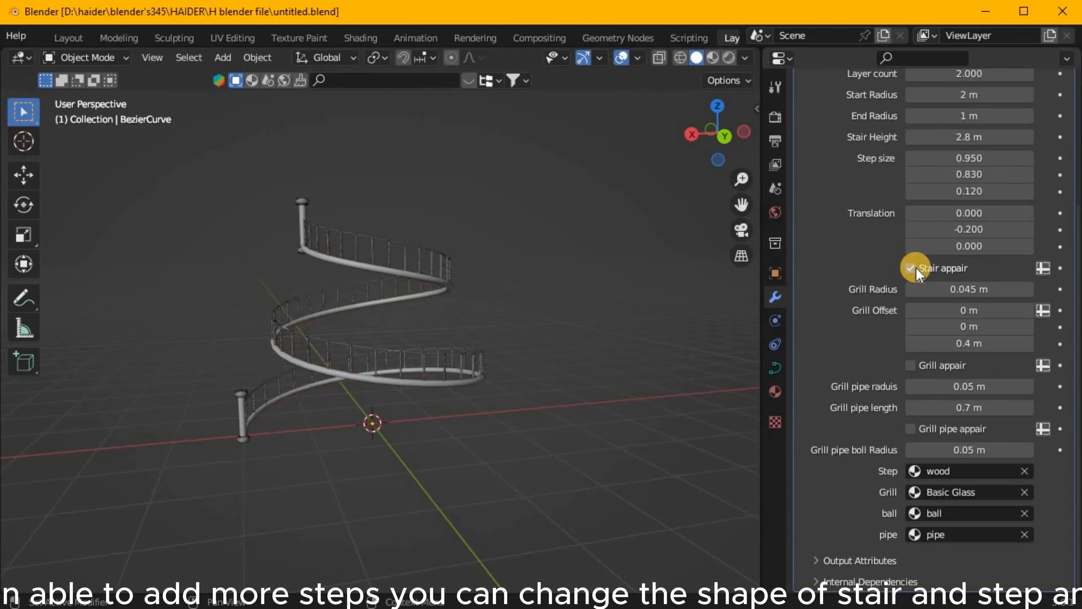
Try a Grill Offset Z of 2.4 m on the stair and undo it.
right_click(936, 302)
left_click_drag(937, 326, 661, 312)
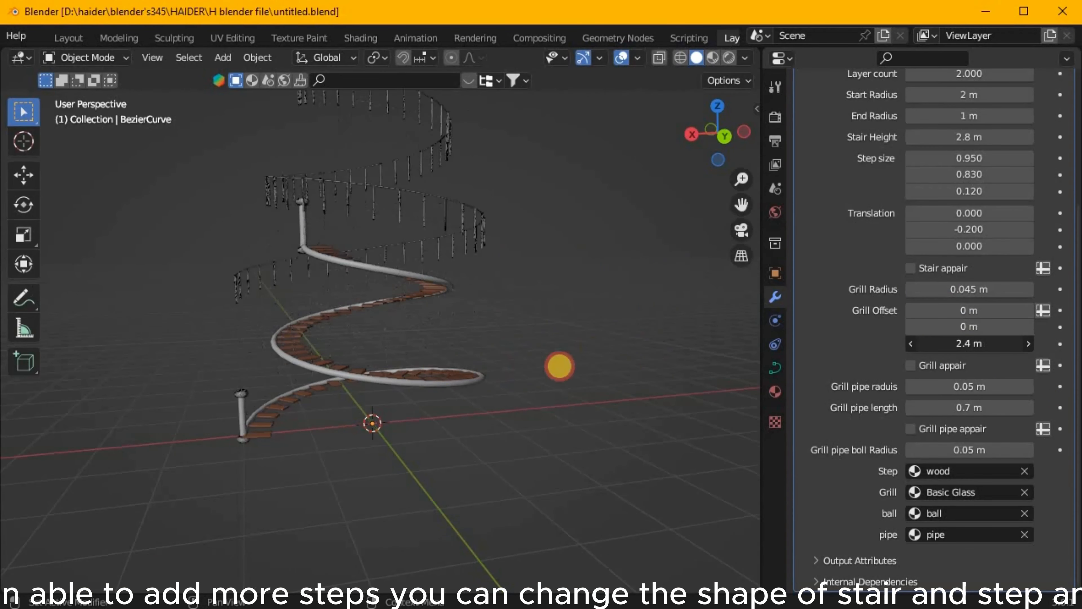
middle_click_drag(532, 329, 611, 335)
key("ctrl+z")
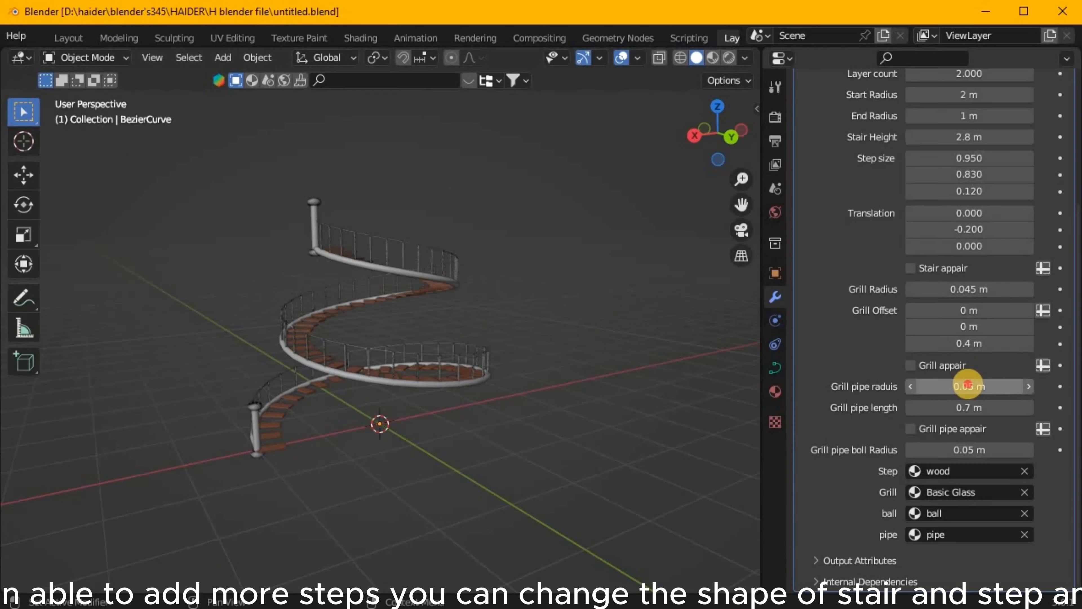
Try different grill pipe settings on the stair and revert them.
left_click_drag(477, 385, 964, 386)
right_click(964, 387)
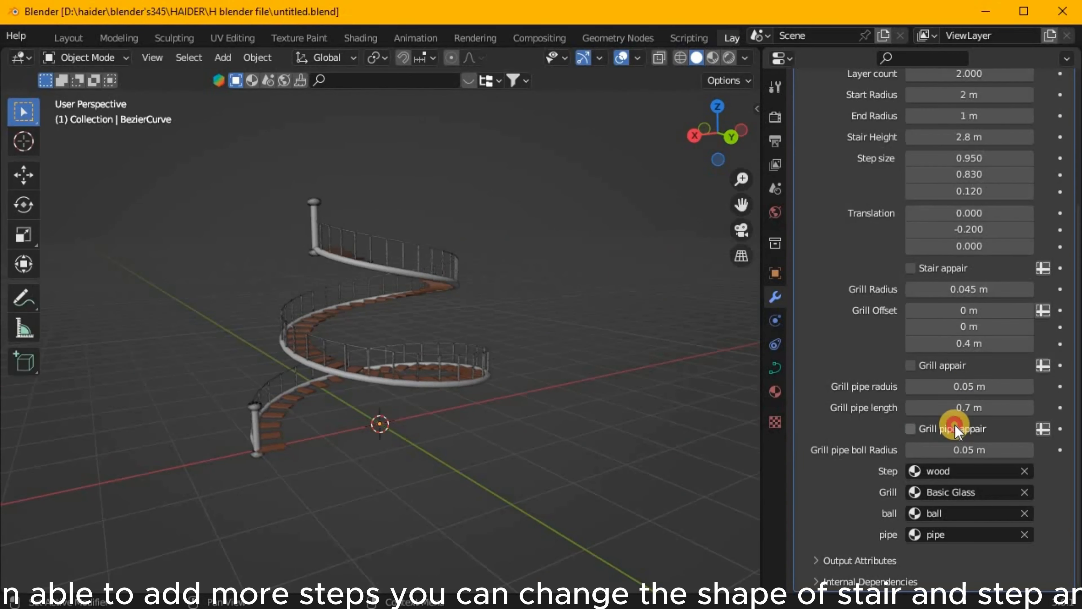
left_click(950, 366)
left_click_drag(463, 317, 654, 350)
key("ctrl+z")
Display the spiral stair with Material Preview shading and view it closer.
middle_click_drag(432, 310, 411, 290)
left_click(712, 58)
scroll(411, 290, "up", 3)
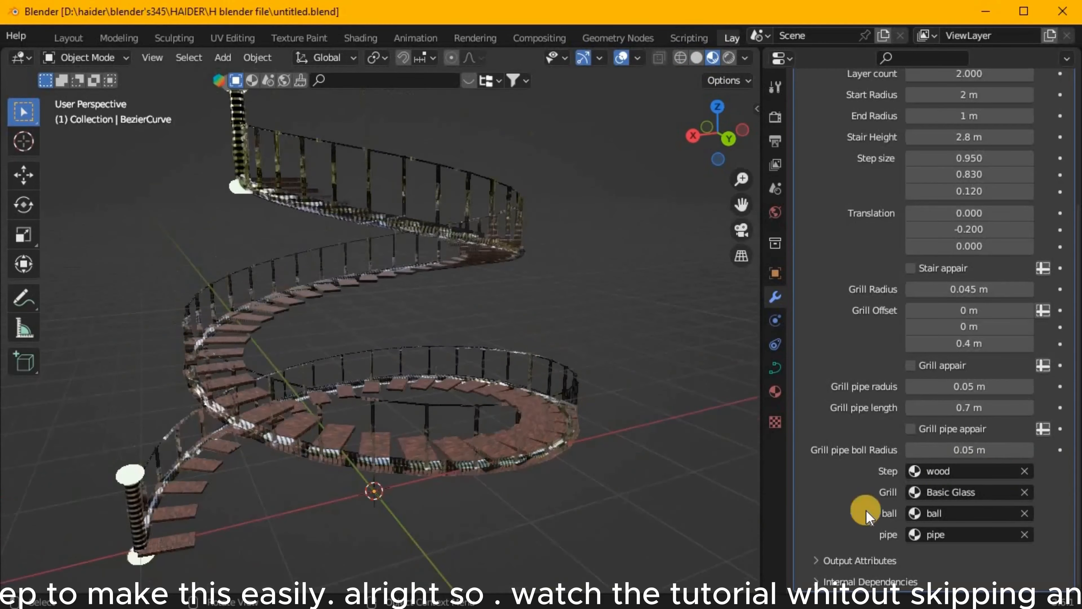
Try clearing the step, grill and ball materials of the stair modifier, and undo the removals.
left_click(1025, 472)
left_click(1024, 492)
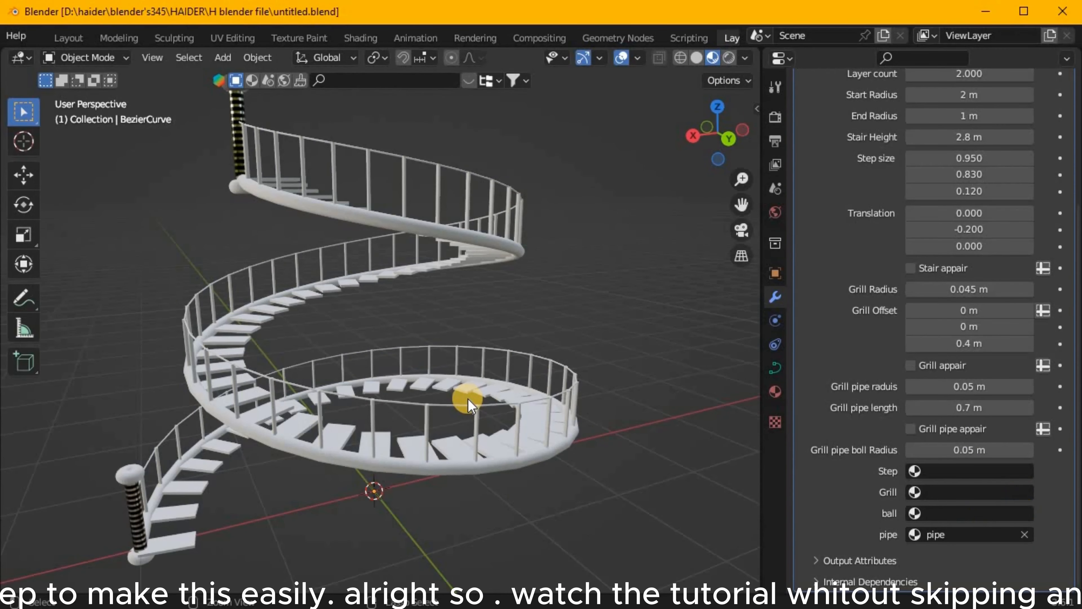
key("ctrl+z")
key("ctrl+z")
key("ctrl+z")
Switch the viewport to Rendered shading to view the spiral stair with its materials.
scroll(489, 367, "down", 4)
mouse_move(485, 366)
middle_mouse_down()
mouse_move(502, 380)
mouse_move(456, 365)
mouse_move(486, 382)
middle_mouse_up()
scroll(501, 380, "up", 2)
left_click(729, 58)
mouse_move(431, 416)
middle_mouse_down()
mouse_move(449, 401)
mouse_move(403, 397)
middle_mouse_up()
Add a camera to the stair scene.
key("shift+a")
left_click(315, 514)
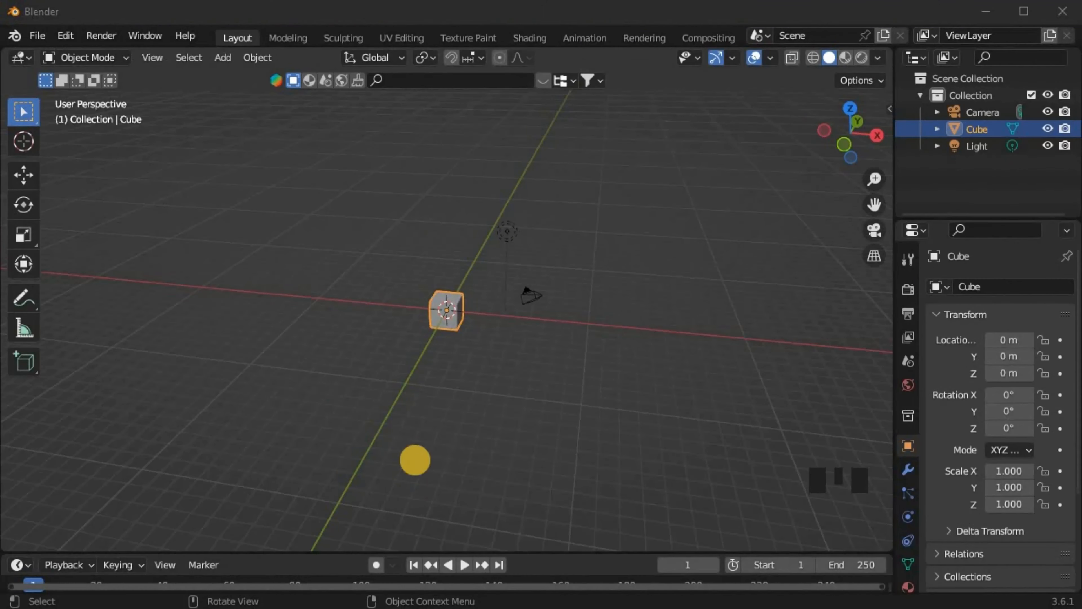
middle_click_drag(413, 459, 395, 413)
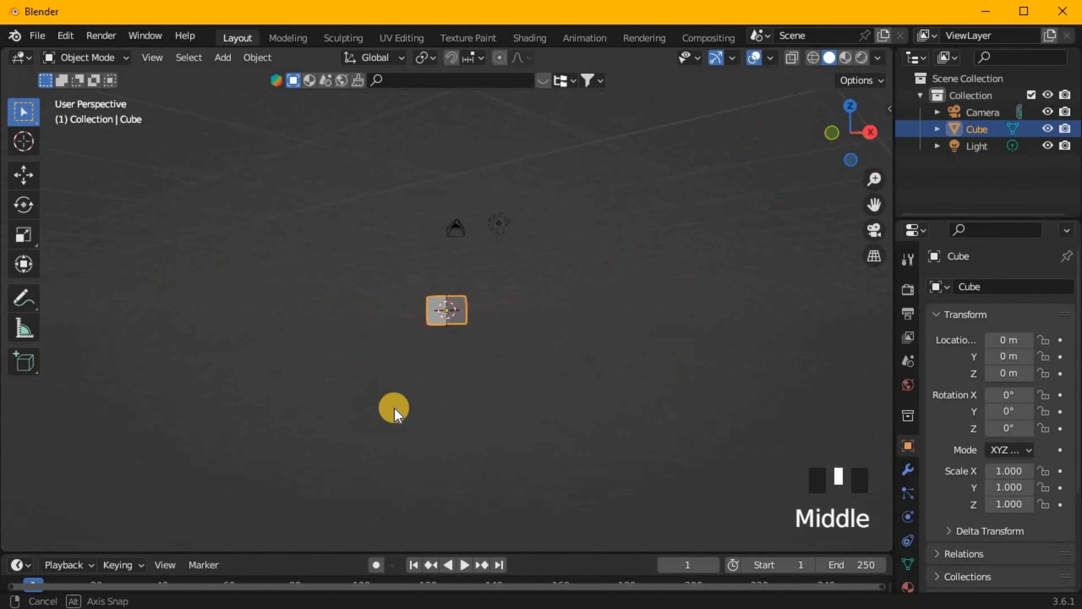
Delete the default objects in the new scene and add a Bezier curve at the origin.
left_click(452, 319)
middle_click_drag(453, 319, 450, 242)
key("shift+a")
mouse_move(452, 245)
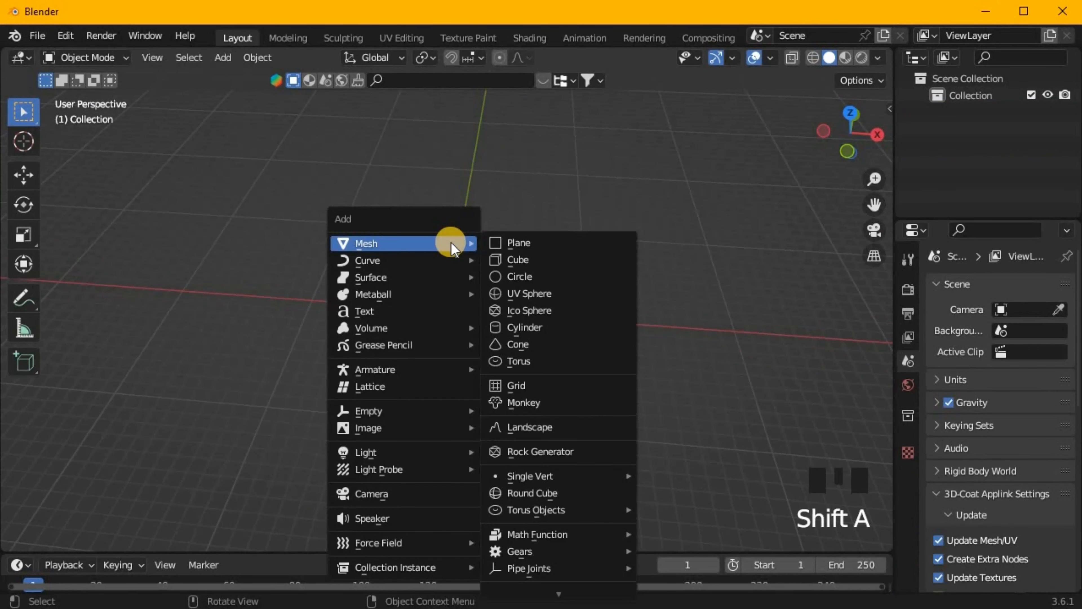
mouse_move(385, 260)
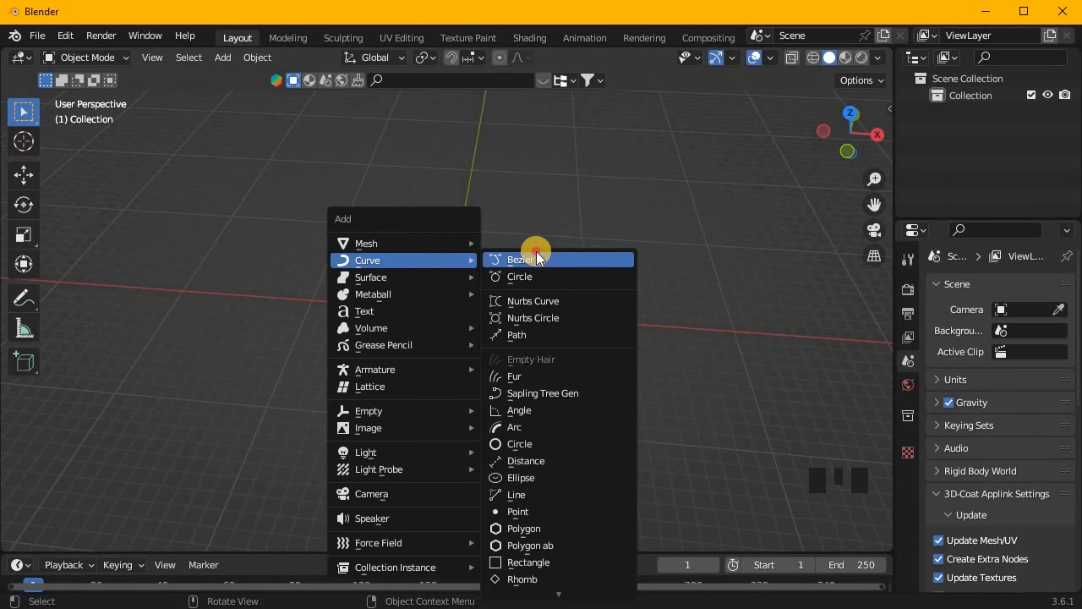
left_click(516, 260)
middle_click_drag(516, 261, 599, 138)
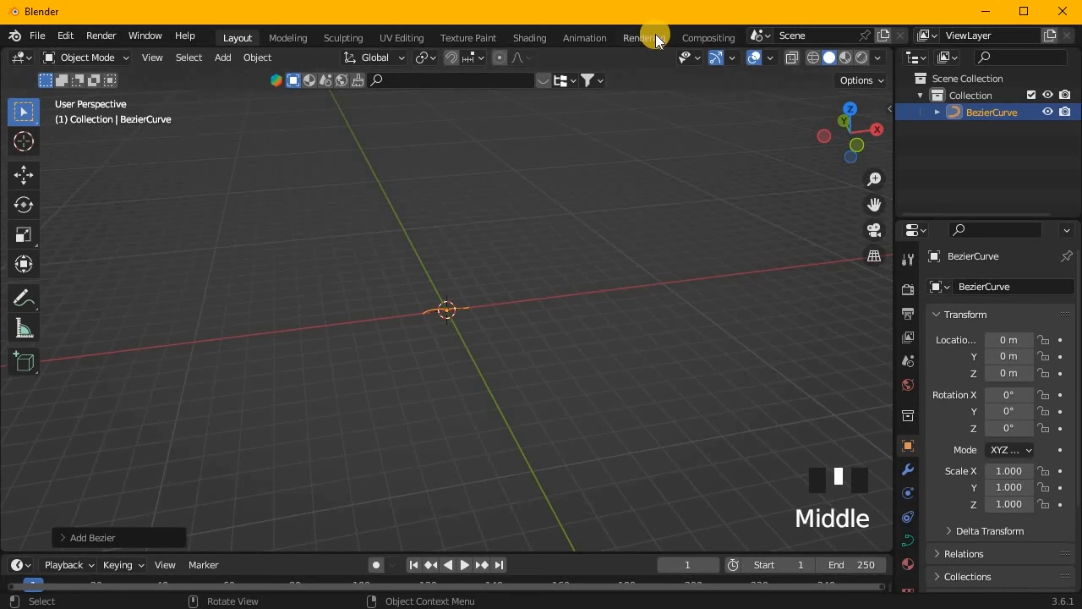
Open the Geometry Nodes workspace and split the enlarged main area vertically to place the viewport beside the node editor.
scroll(659, 40, "down", 7)
left_click(631, 38)
key("c")
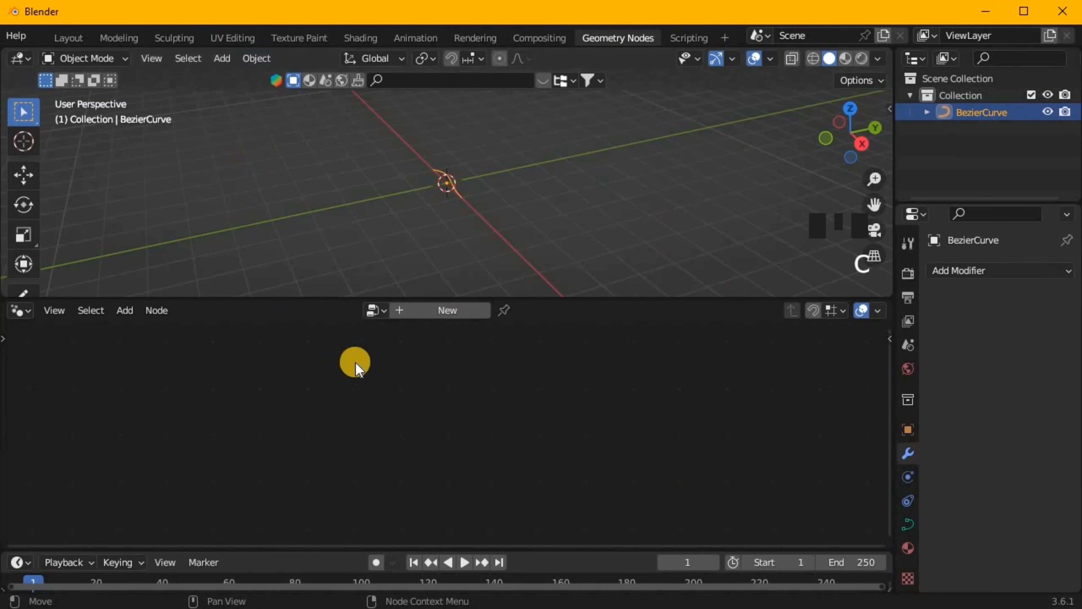
key("c")
left_click_drag(894, 158, 1048, 179)
right_click(340, 43)
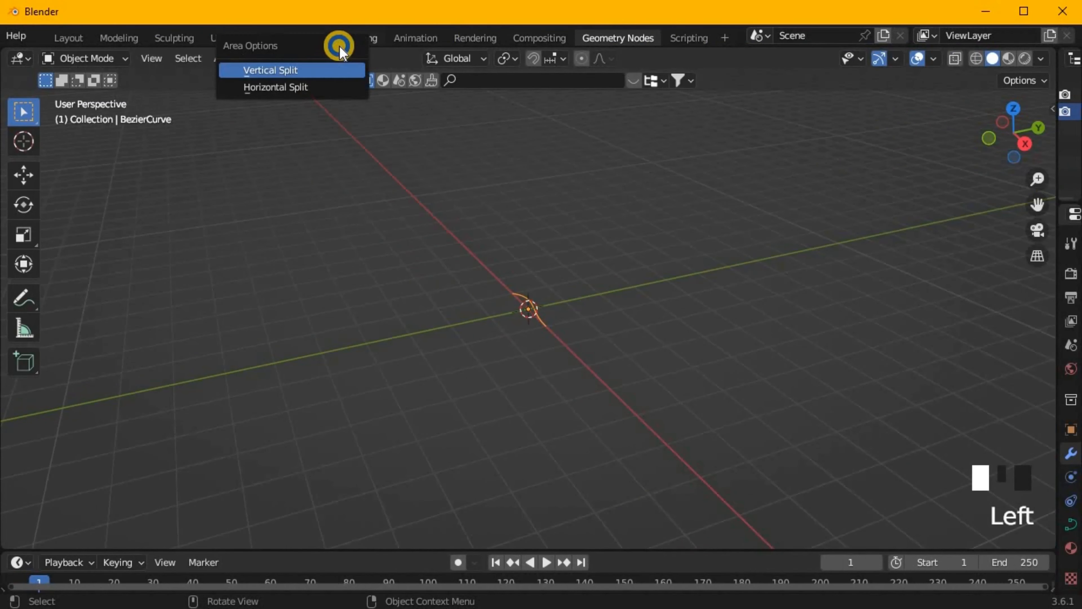
left_click(294, 72)
Create a new geometry node tree for the Bezier curve and insert a Spiral node before Group Output.
left_click(656, 61)
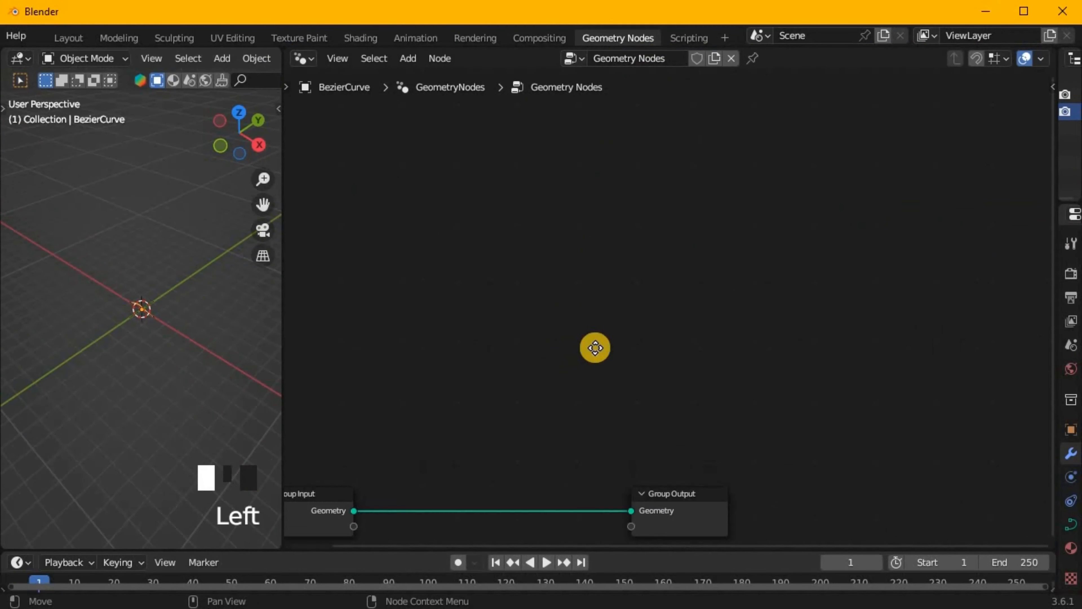
key("shift+a")
left_click(496, 309)
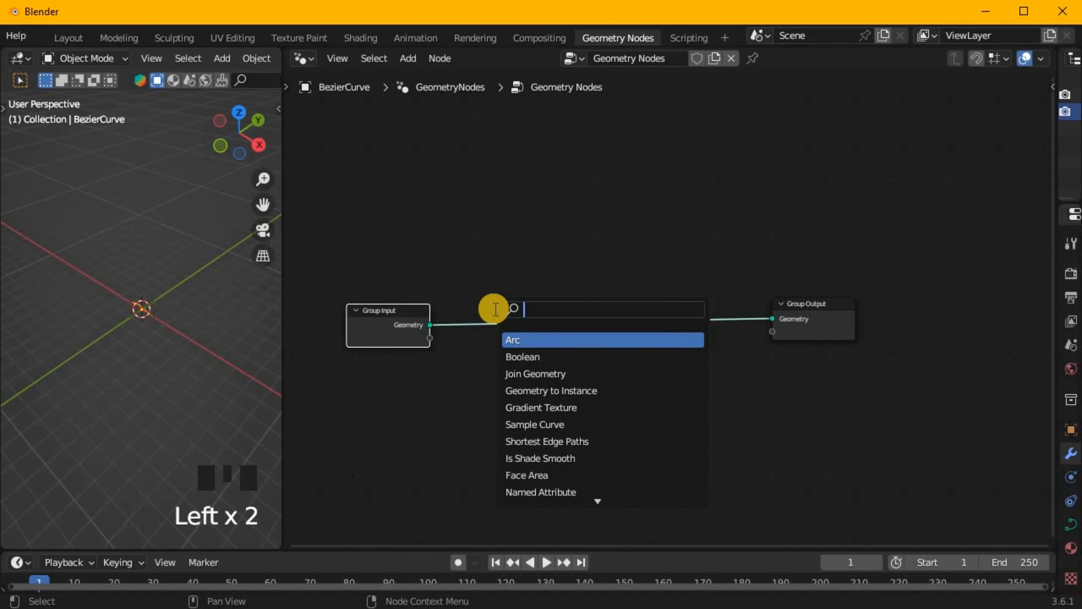
left_click(571, 343)
left_click(461, 342)
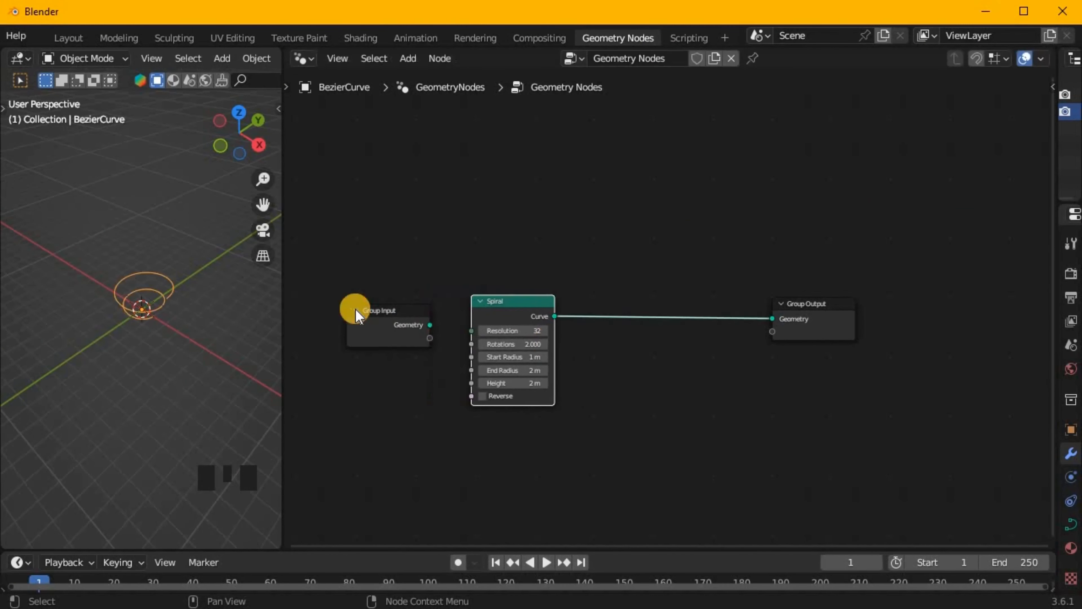
Delete the Group Input node and spread the Spiral and Group Output nodes apart.
left_click(393, 317)
key("x")
left_click_drag(503, 306, 337, 311)
left_click_drag(815, 310, 1005, 300)
Set the Spiral node's rotations to 0.900, start radius to 2 m and end radius to 1 m.
middle_click_drag(201, 256, 194, 209)
scroll(179, 310, "up", 6)
middle_click_drag(179, 309, 183, 340)
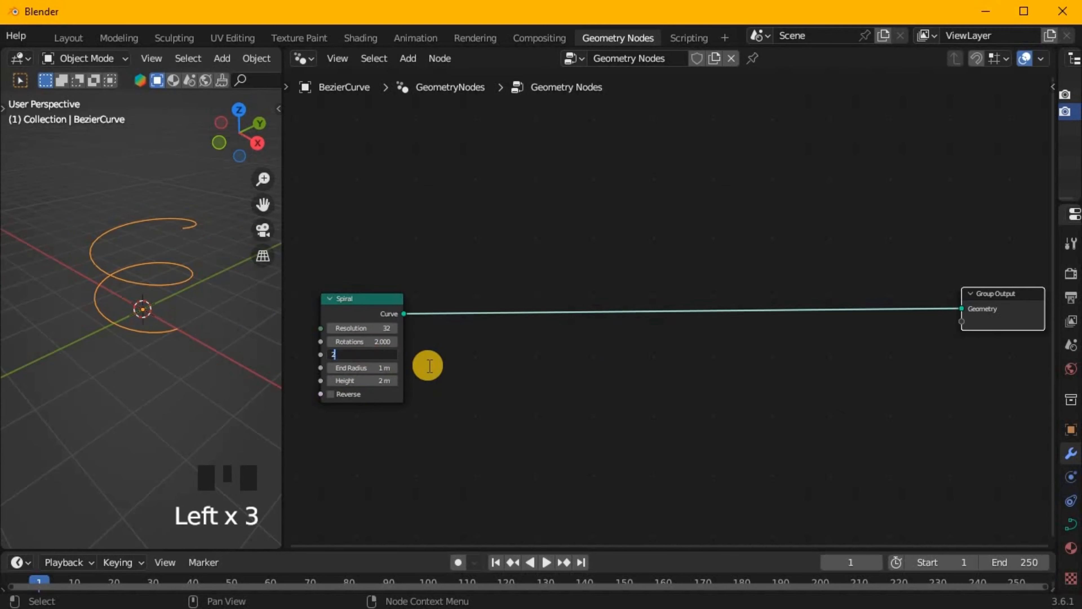
middle_click_drag(204, 307, 168, 280)
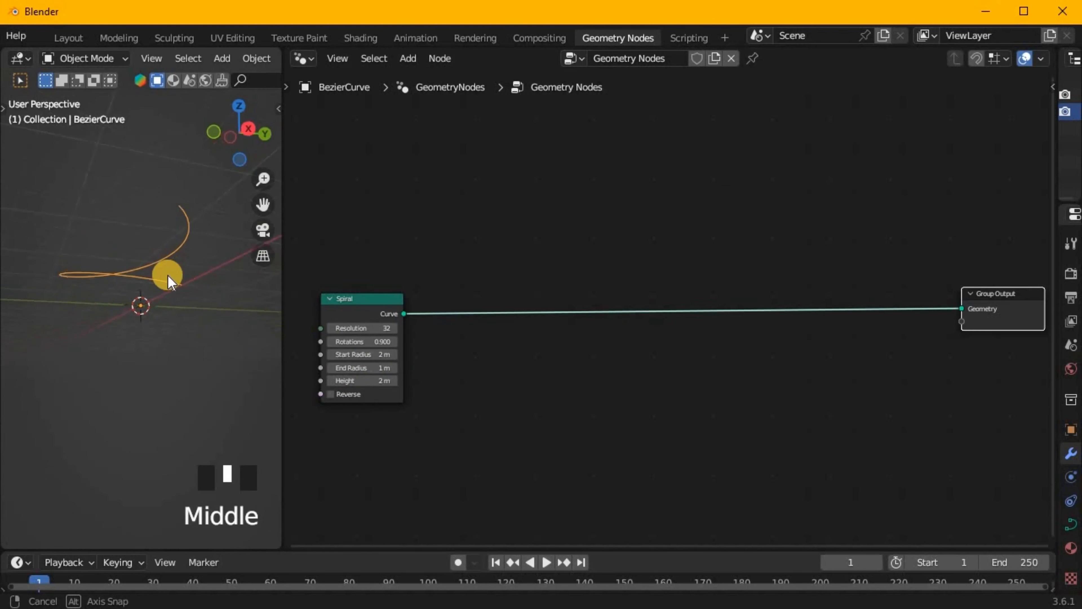
Insert an Instance on Points node between the Spiral and Group Output nodes.
key("shift+a")
left_click(635, 311)
left_click(667, 429)
left_click(629, 370)
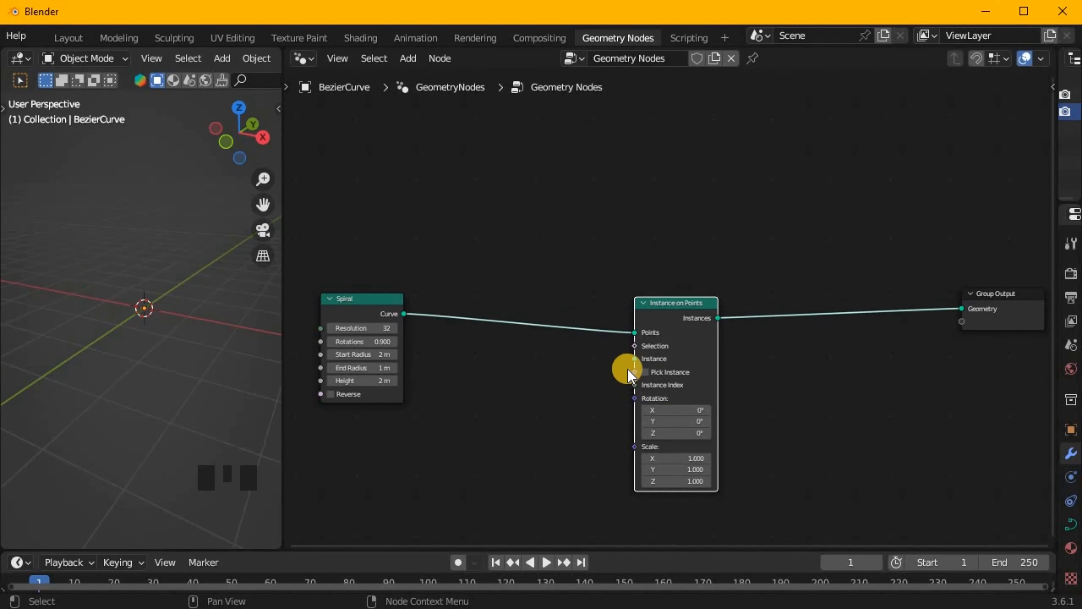
Add a Cylinder node, connect its mesh to the Instance input, and place it below the Spiral node.
key("shift+a")
left_click(532, 385)
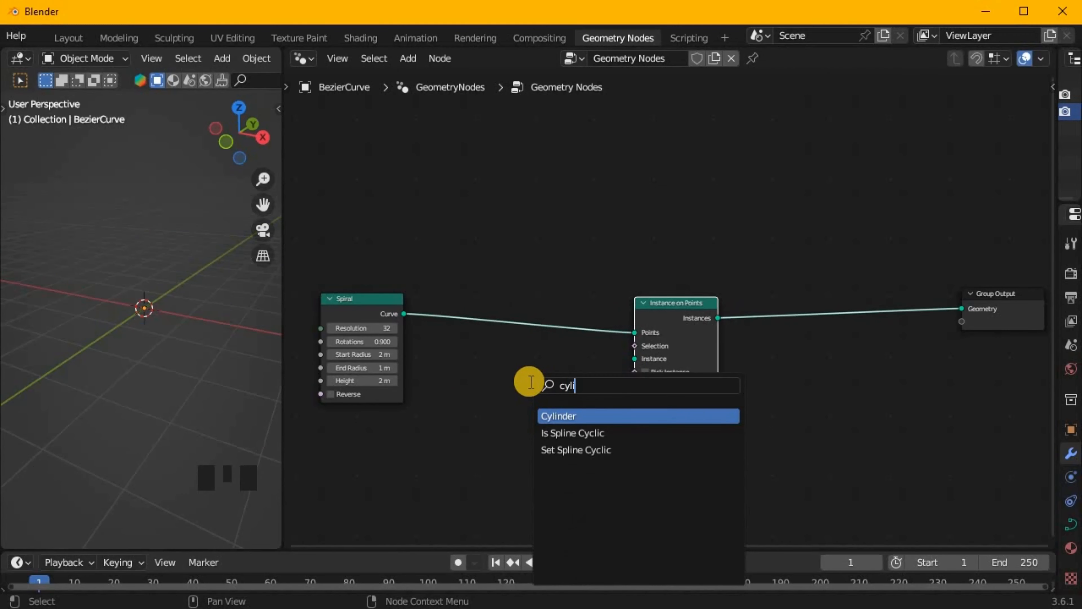
type("cyli")
left_click(539, 415)
left_click_drag(634, 364, 634, 363)
left_click_drag(464, 436, 332, 482)
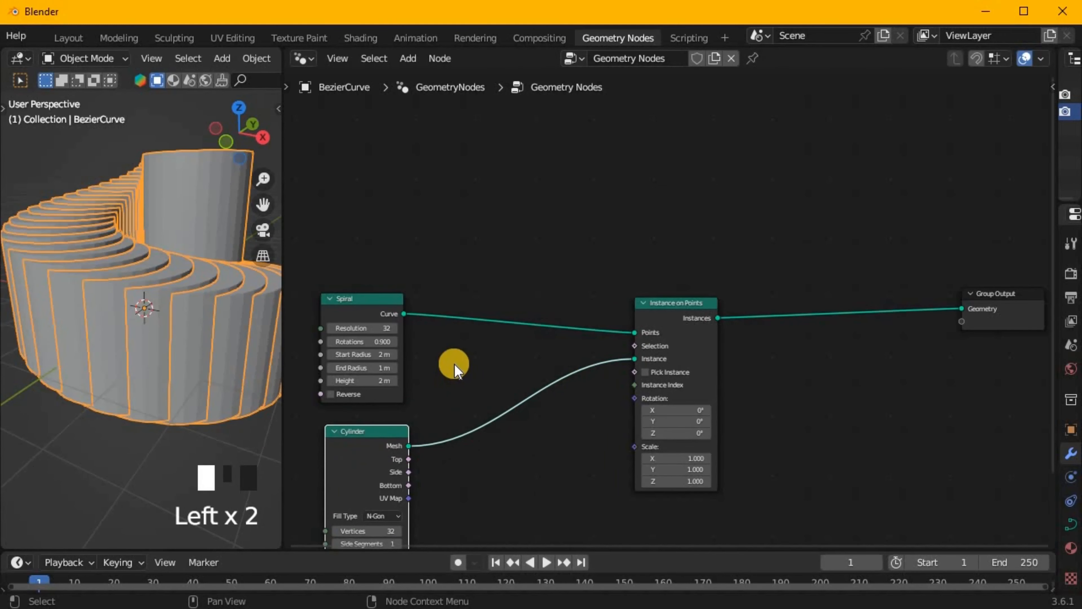
Add an Endpoint Selection node and connect it to the Selection input of Instance on Points.
key("shift+a")
left_click(453, 362)
type("s")
key("BackSpace")
type("end")
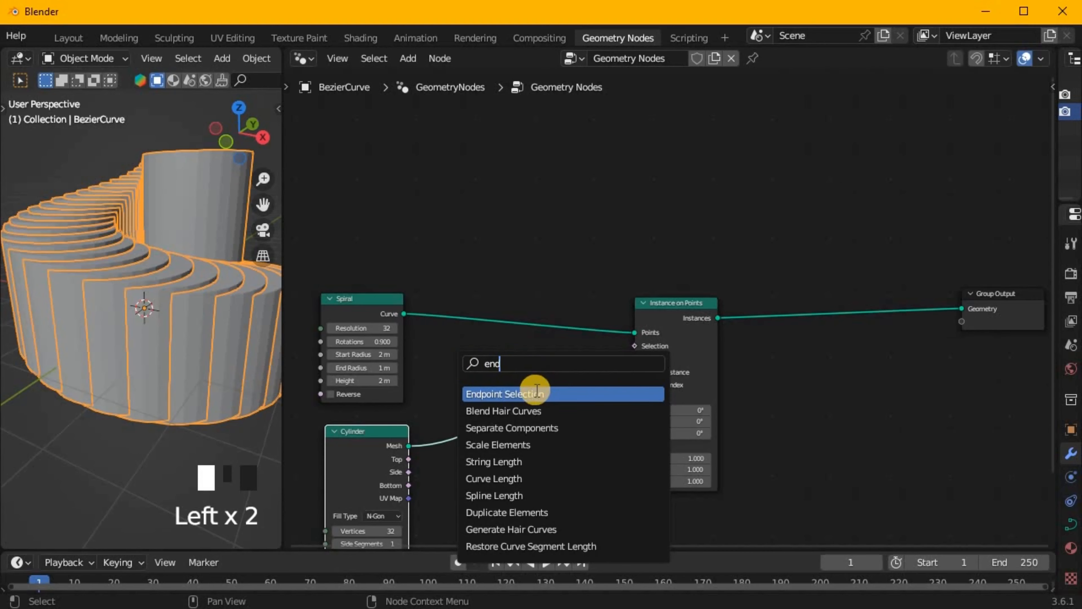
left_click(538, 389)
left_click(428, 354)
left_click_drag(503, 361, 635, 344)
Add a Join Geometry node before Group Output that combines the spiral curve with the cylinder instances.
middle_click_drag(259, 311, 242, 295)
left_click_drag(671, 309, 667, 346)
left_click_drag(404, 313, 867, 313)
left_click(902, 331)
left_click_drag(929, 300, 963, 307)
scroll(104, 302, "down", 2)
middle_click_drag(104, 302, 69, 319)
scroll(554, 439, "up", 2)
Set the Cylinder node's depth to 1.2 m and its radius to 0.01 m.
middle_click_drag(600, 366, 702, 247)
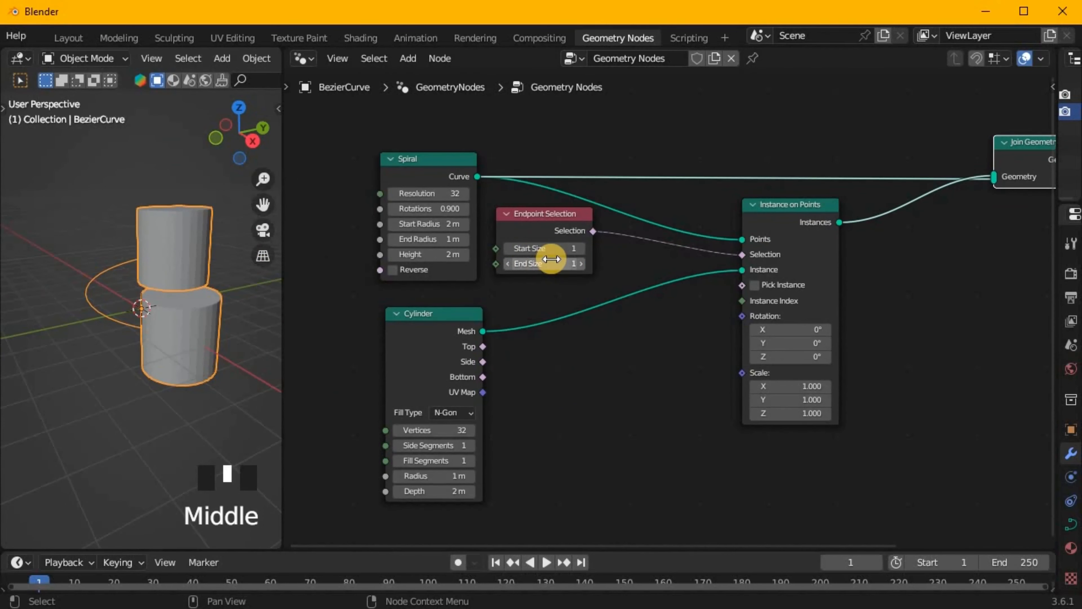
left_click(428, 474)
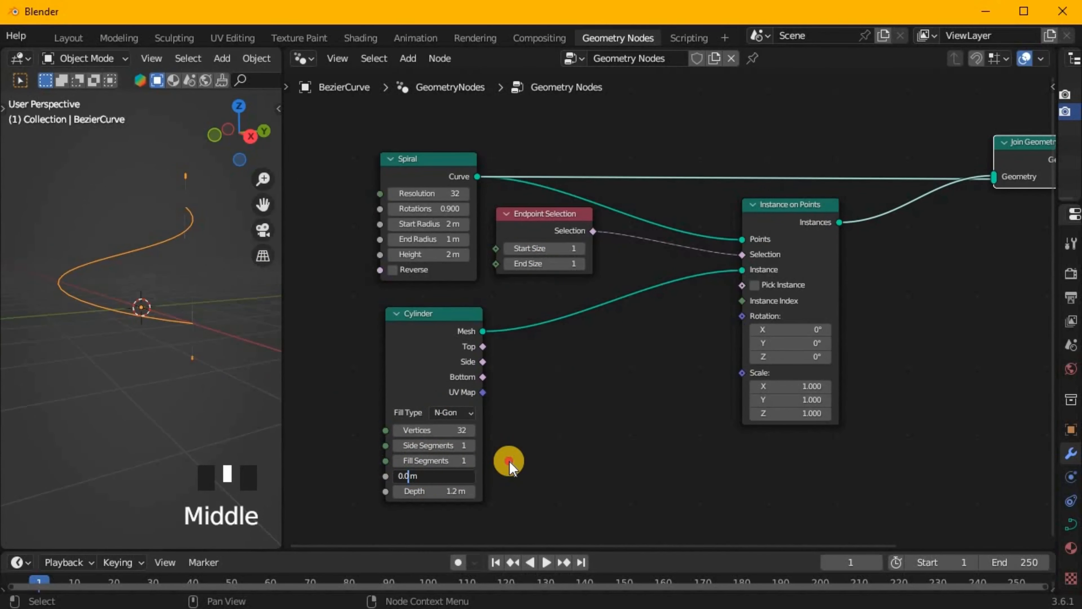
scroll(514, 373, "down", 3)
middle_click_drag(514, 373, 479, 343)
Insert a Set Position node between Cylinder and Instance on Points with a Z offset of 0.3 m.
key("shift+a")
type("ss")
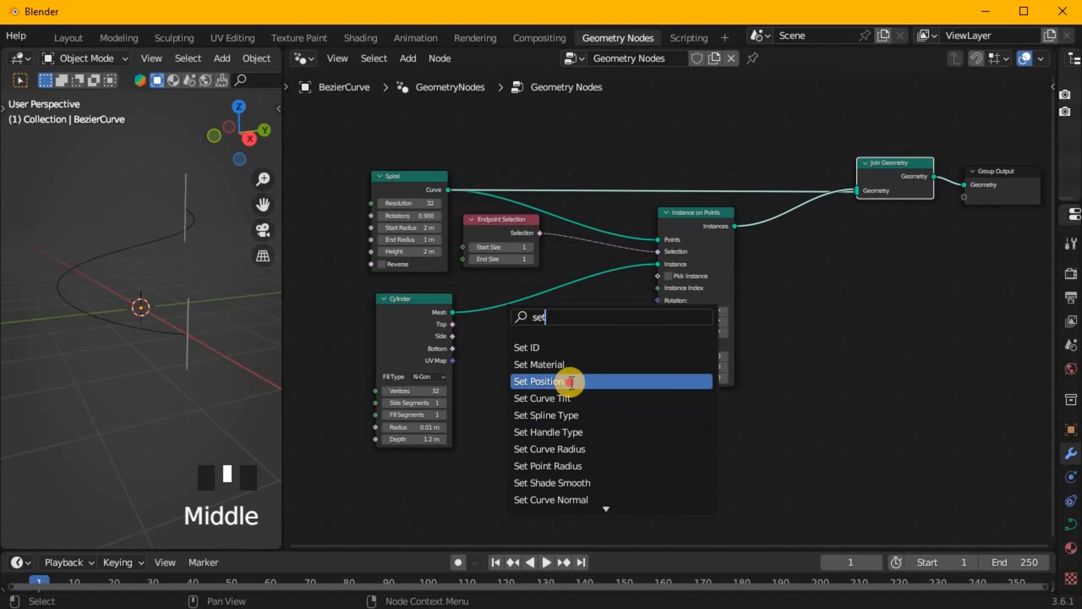
left_click(571, 381)
left_click(498, 296)
scroll(543, 409, "up", 4)
middle_click_drag(473, 398, 531, 407)
middle_click_drag(239, 323, 162, 314, "shift")
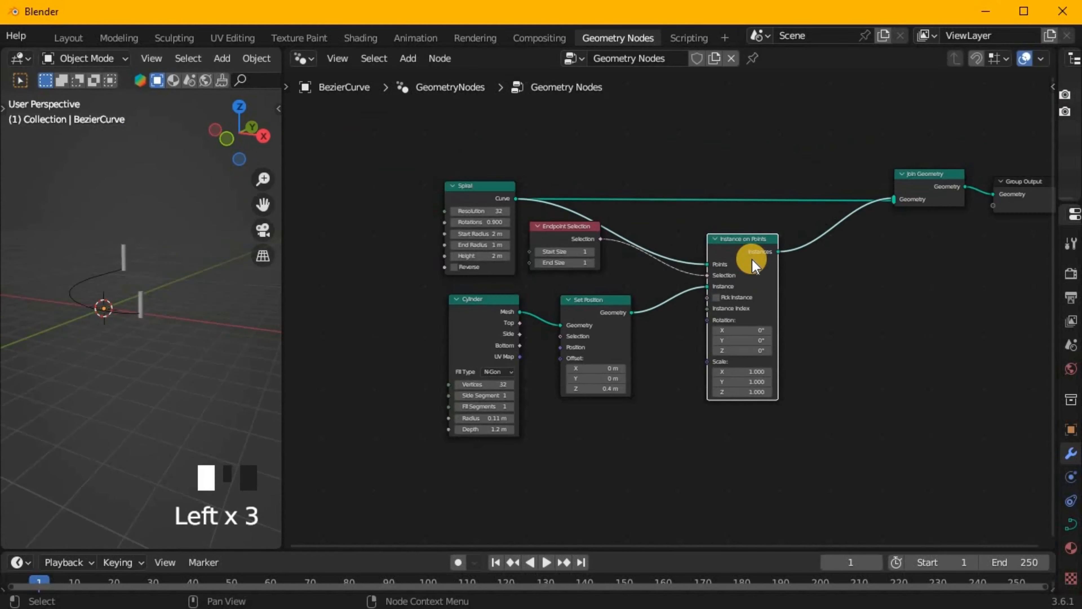
Insert a Curve to Mesh node on the link between Spiral and Join Geometry.
scroll(671, 183, "up", 3)
middle_click_drag(670, 184, 604, 352)
left_click(604, 350)
key("shift+a")
key("s")
type("curve")
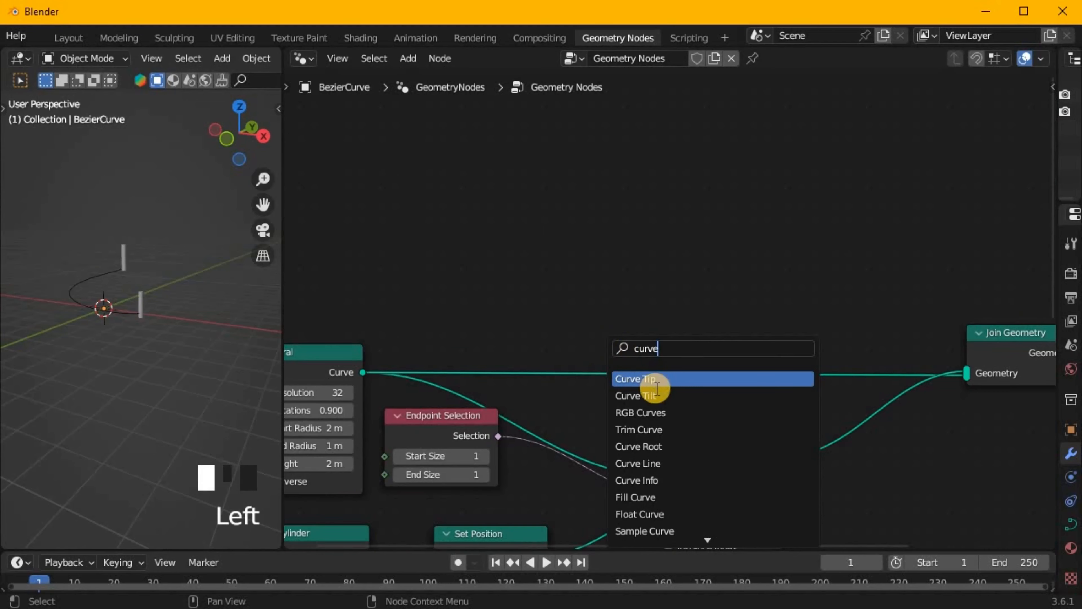
type(" to")
left_click(656, 382)
left_click(682, 403)
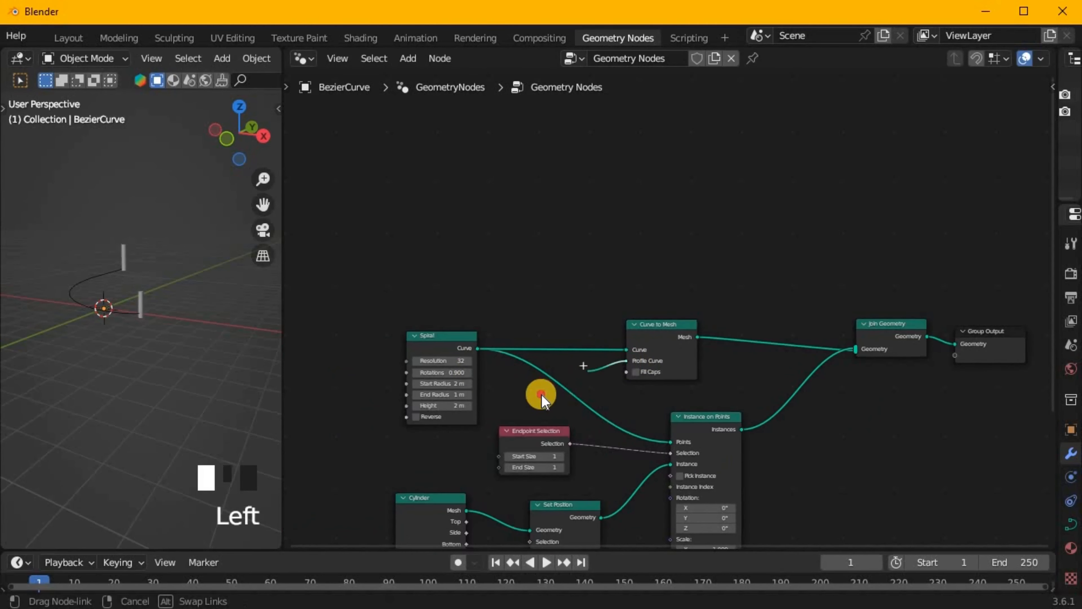
Add a Curve Circle node as the Curve to Mesh profile and set its radius to 0.1 m.
left_click_drag(535, 390, 536, 390)
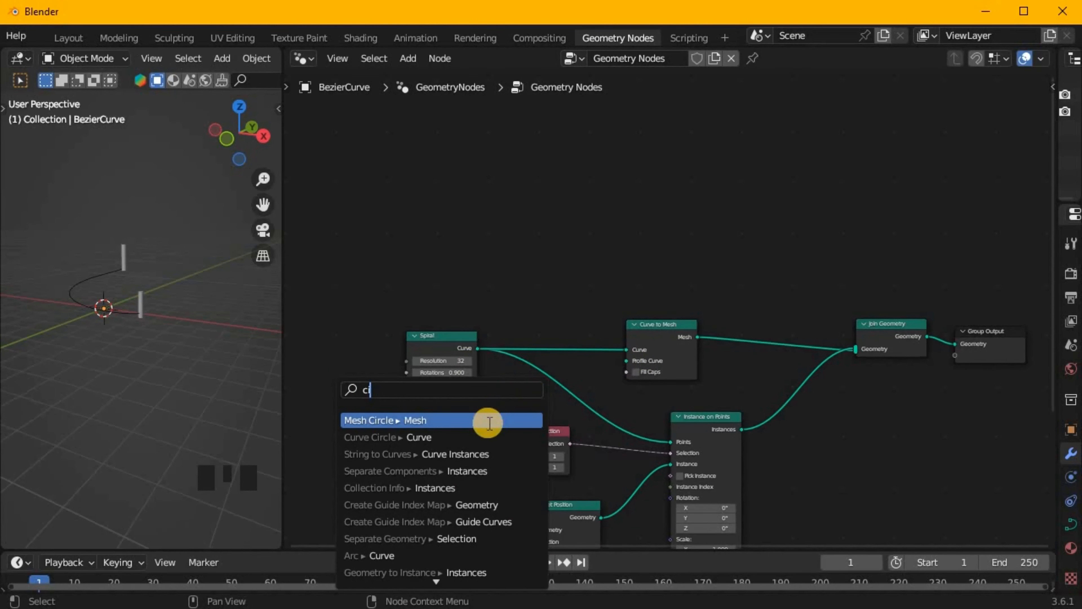
left_click(489, 437)
left_click(537, 412)
scroll(571, 411, "up", 5)
middle_click_drag(614, 386, 639, 338)
left_click_drag(604, 366, 575, 364)
scroll(73, 317, "up", 7)
scroll(152, 295, "down", 3)
middle_click_drag(153, 295, 266, 322)
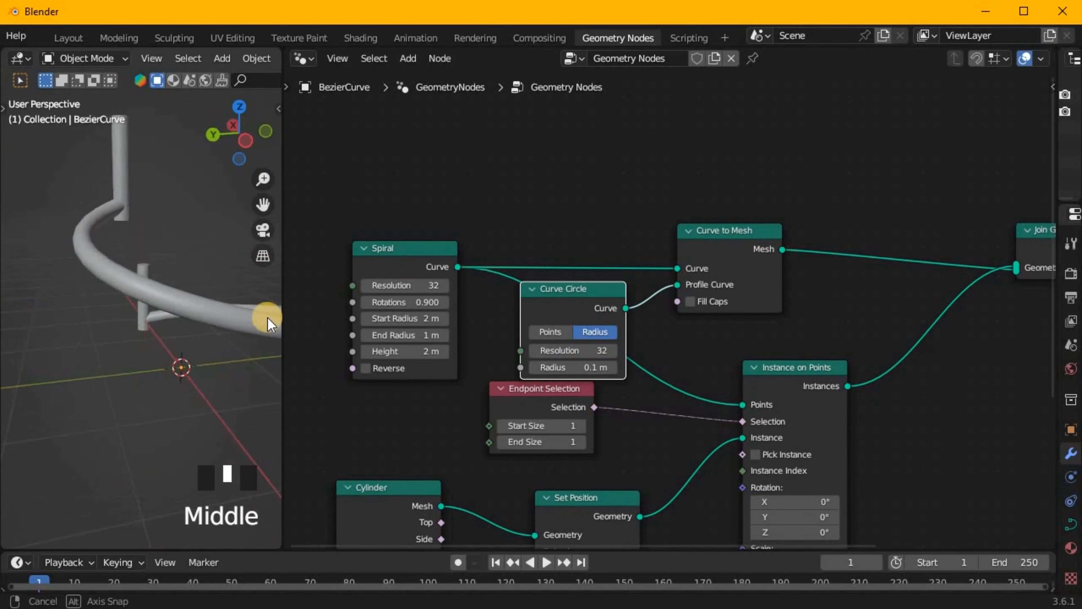
middle_click_drag(266, 322, 205, 315)
Duplicate the Curve Circle and Curve to Mesh nodes and connect the copy between Spiral and Join Geometry.
scroll(205, 315, "down", 5)
left_click_drag(584, 422, 586, 422)
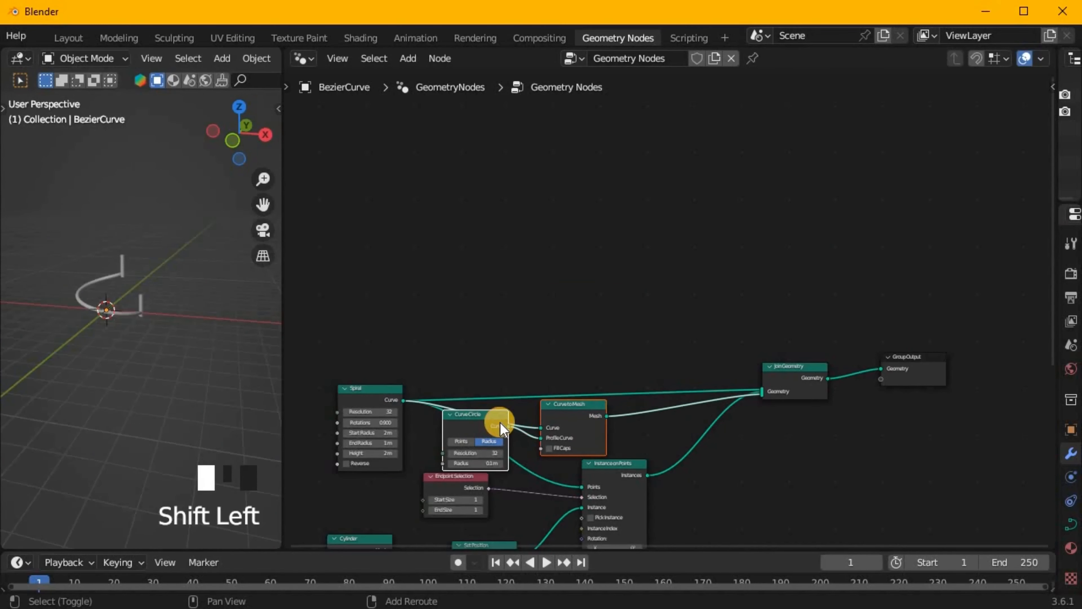
key("shift+d")
left_click(508, 338)
left_click_drag(617, 331, 721, 384)
left_click_drag(414, 398, 413, 400)
scroll(659, 349, "up", 1)
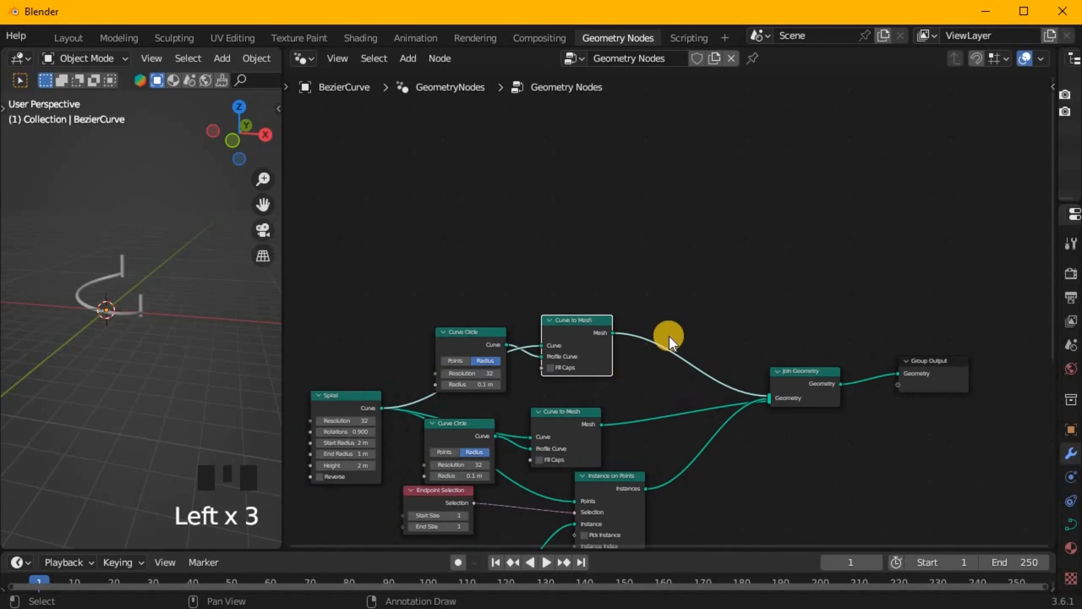
scroll(513, 518, "down", 1)
Duplicate the Set Position node onto the upper Curve to Mesh output and set its Z offset to 0.4 m.
left_click(512, 518)
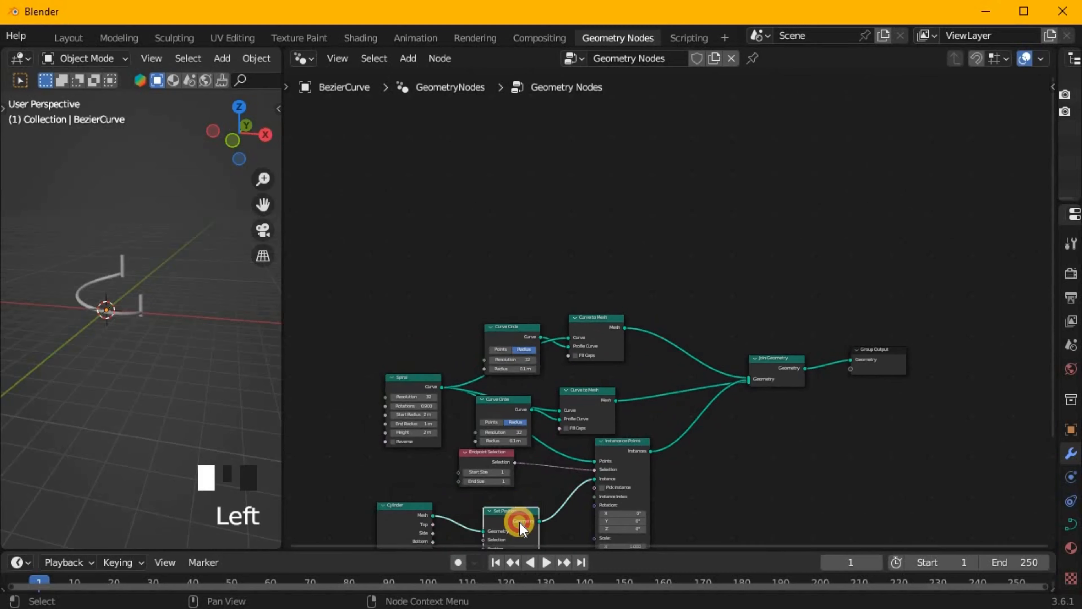
key("shift+d")
left_click(676, 387)
scroll(597, 418, "up", 2)
middle_click_drag(192, 326, 182, 329)
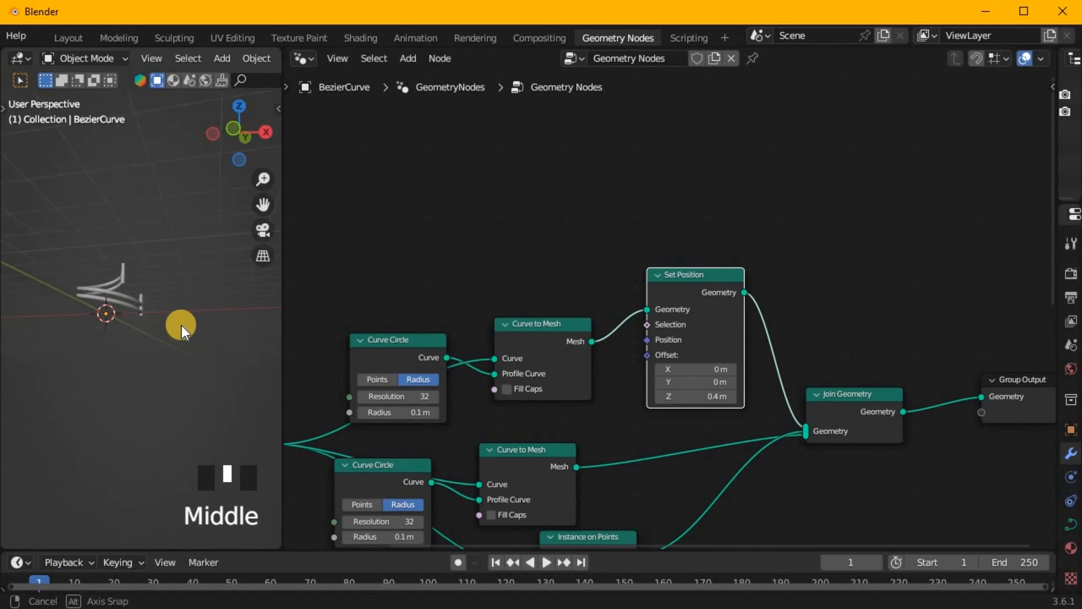
middle_click_drag(82, 392, 160, 345)
scroll(160, 345, "up", 8)
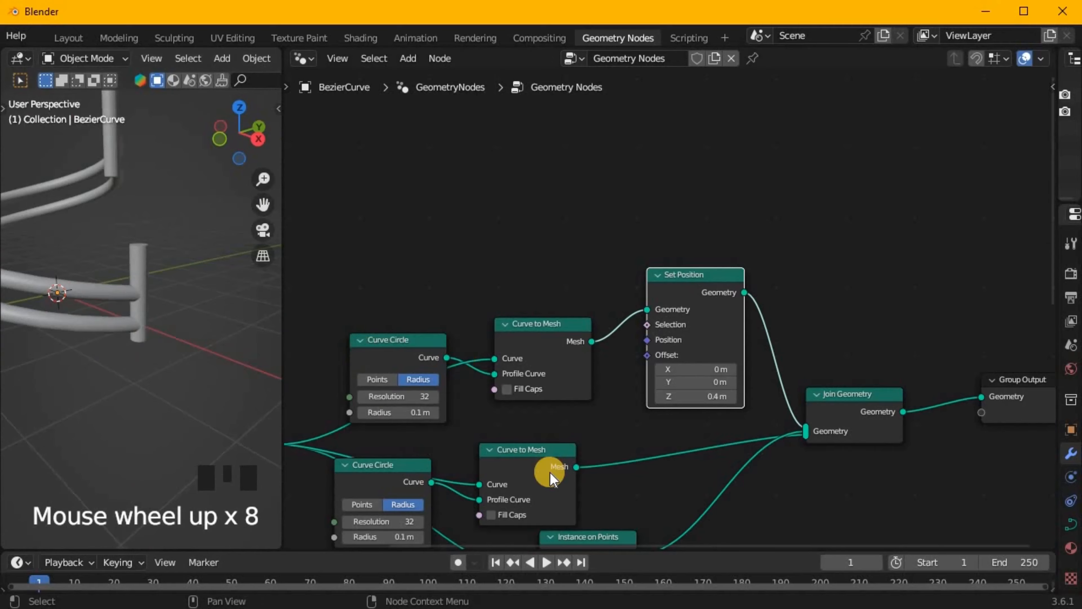
Set the radius of both Curve Circle profile nodes to 0.005 m.
scroll(591, 451, "up", 3)
middle_click_drag(593, 447, 800, 405)
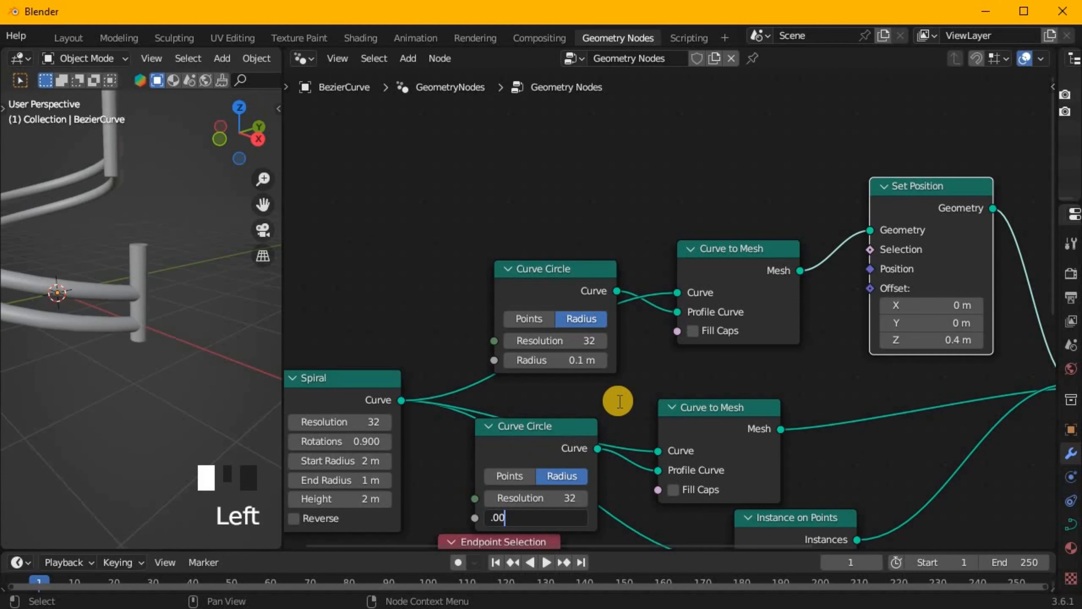
key("Return")
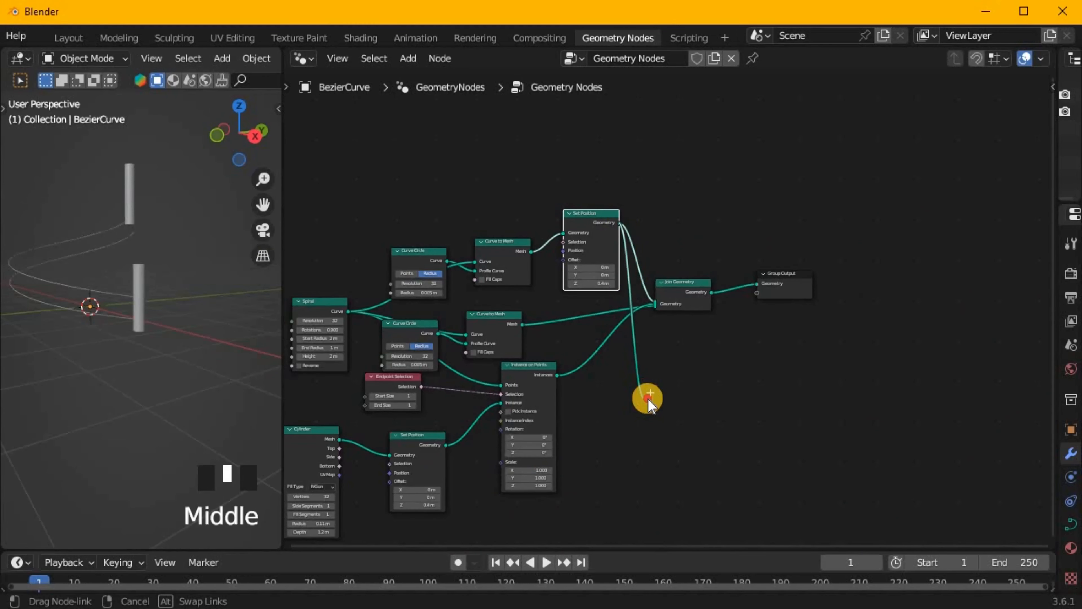
Add an Instance on Points node fed by the upper rail's Set Position and connect its output to Join Geometry.
left_click_drag(648, 398, 648, 399)
type("ins")
left_click(727, 425)
left_click(745, 415)
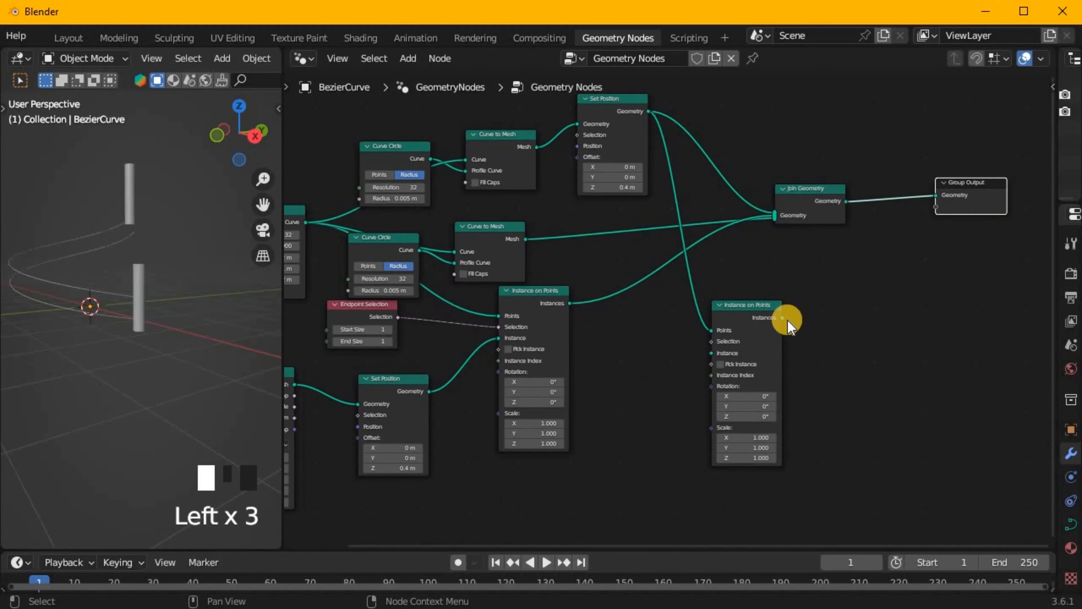
left_click_drag(837, 212, 892, 212)
Feed the Set Position output of the post cylinder into the new Instance on Points node's Instance input.
left_click_drag(460, 355, 609, 339)
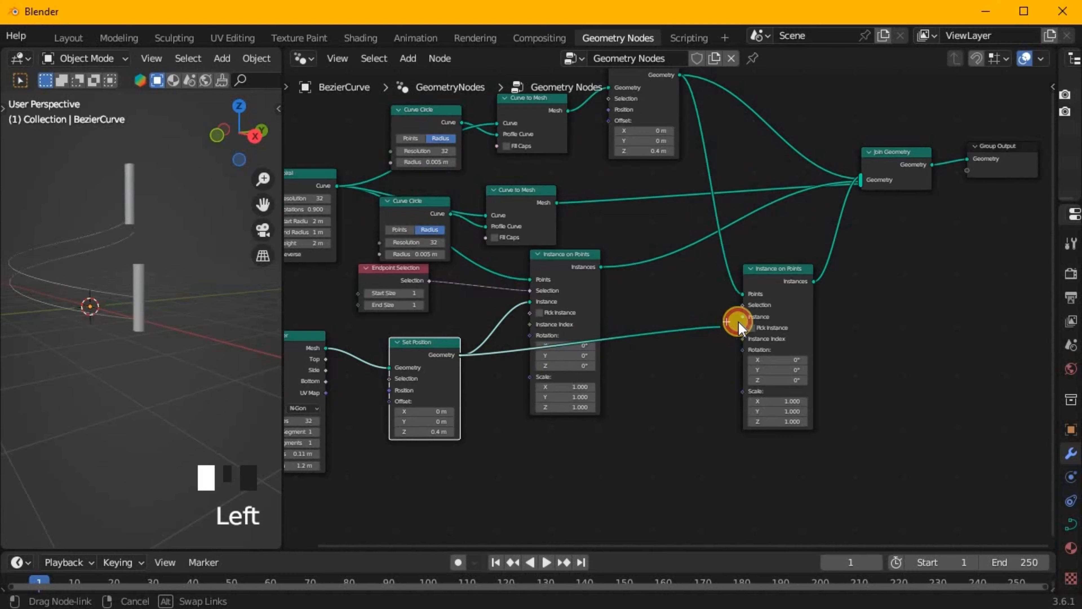
left_click_drag(738, 321, 746, 319)
middle_click_drag(183, 284, 188, 256)
scroll(792, 358, "up", 2)
middle_click_drag(792, 358, 538, 377)
scroll(838, 372, "down", 2)
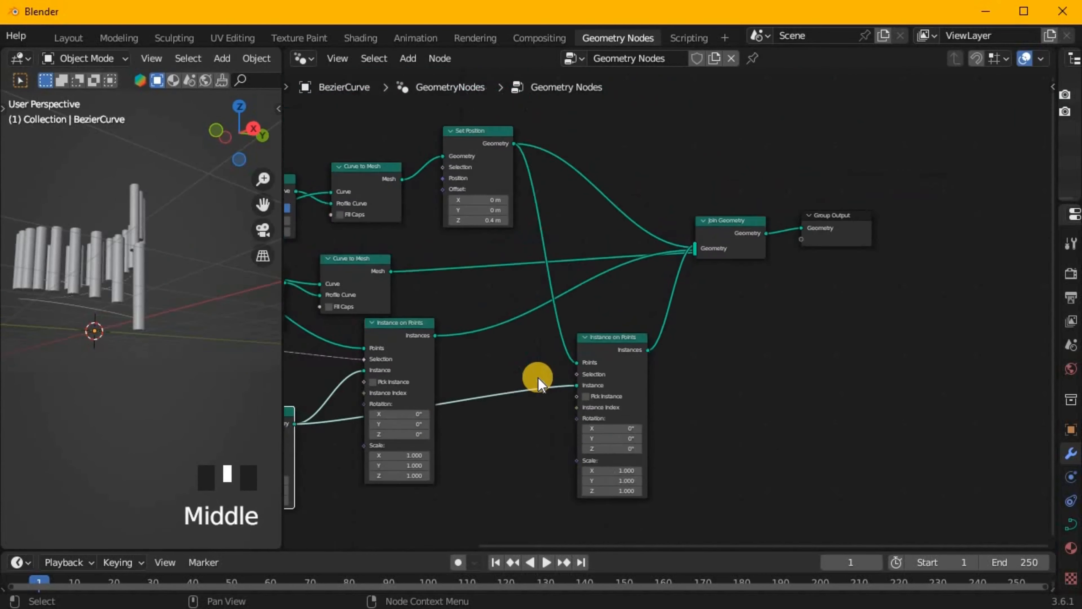
Duplicate the Set Position node onto the link between the new Instance on Points and Join Geometry.
scroll(538, 377, "down", 5)
left_click(399, 393)
key("shift+d")
left_click(688, 331)
Flatten the spiral by setting its height to 0 m and show the model in front view.
scroll(682, 330, "up", 5)
middle_click_drag(131, 235, 402, 324)
key("KP_1")
scroll(189, 268, "up", 4)
middle_click_drag(477, 340, 710, 366, "shift")
scroll(379, 347, "up", 5)
middle_click_drag(379, 348, 441, 405, "shift")
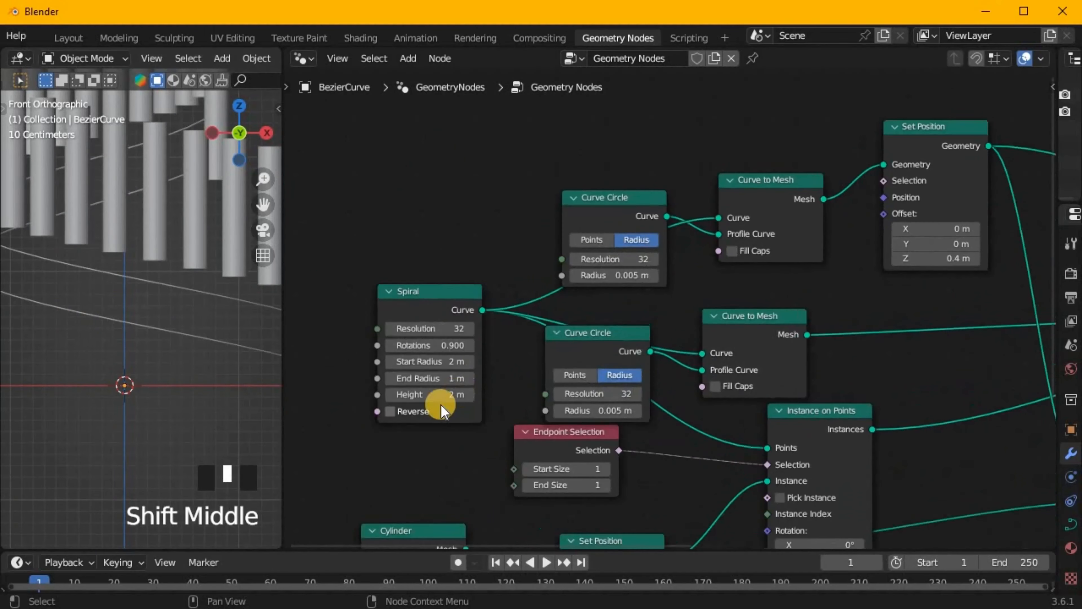
left_click(453, 458)
scroll(239, 341, "down", 5)
middle_click_drag(239, 324, 213, 363)
key("KP_1")
scroll(198, 369, "up", 4)
Set the Z offset of the Set Position node after the new Instance on Points to -0.5 m.
middle_click_drag(1022, 424, 501, 295)
scroll(501, 295, "down", 3)
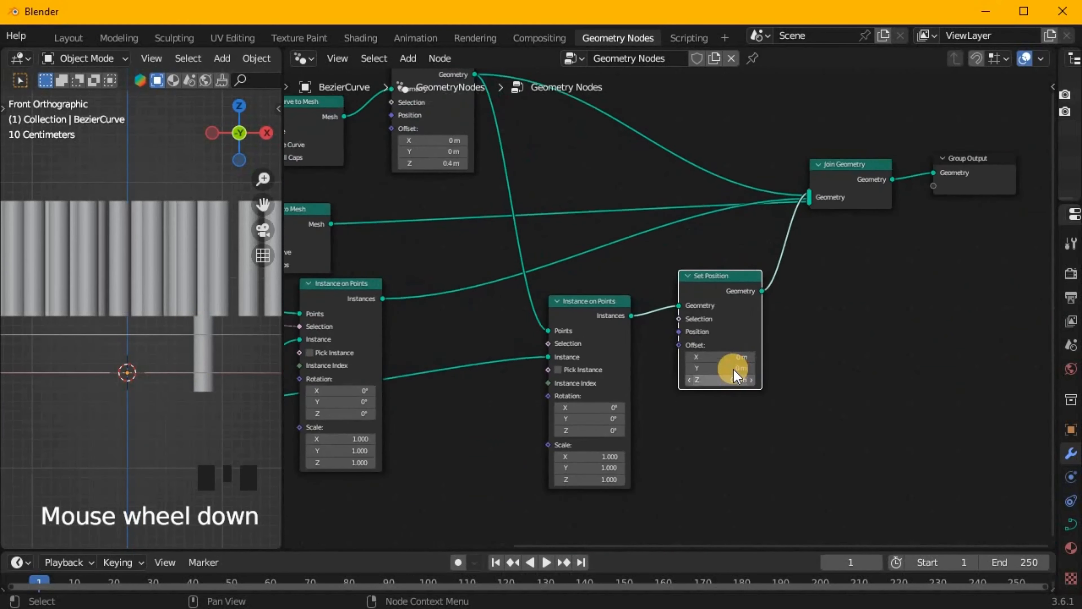
scroll(767, 384, "up", 2)
left_click_drag(777, 390, 506, 382)
scroll(383, 420, "down", 4)
middle_click_drag(319, 463, 787, 455)
scroll(677, 470, "up", 4)
scroll(659, 419, "down", 5)
middle_click_drag(678, 447, 424, 445)
left_click_drag(758, 324, 778, 324)
Duplicate the Cylinder node as the instance for the railing bars and set its radius to 0.01 m.
left_click(299, 355)
key("shift+d")
left_click(670, 334)
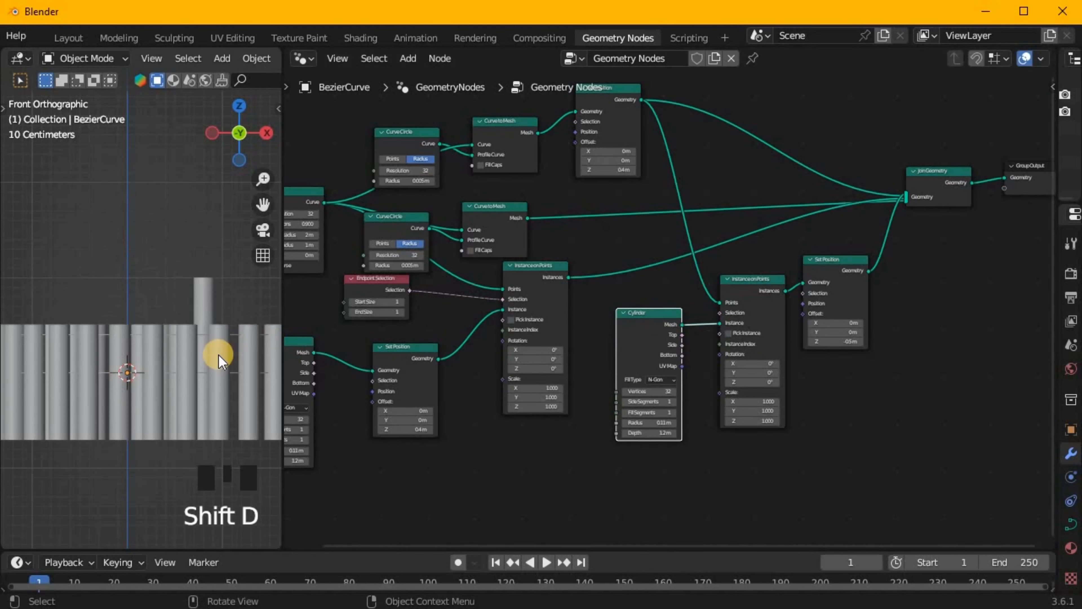
scroll(683, 370, "up", 2)
left_click(642, 256)
middle_click_drag(228, 371, 184, 371)
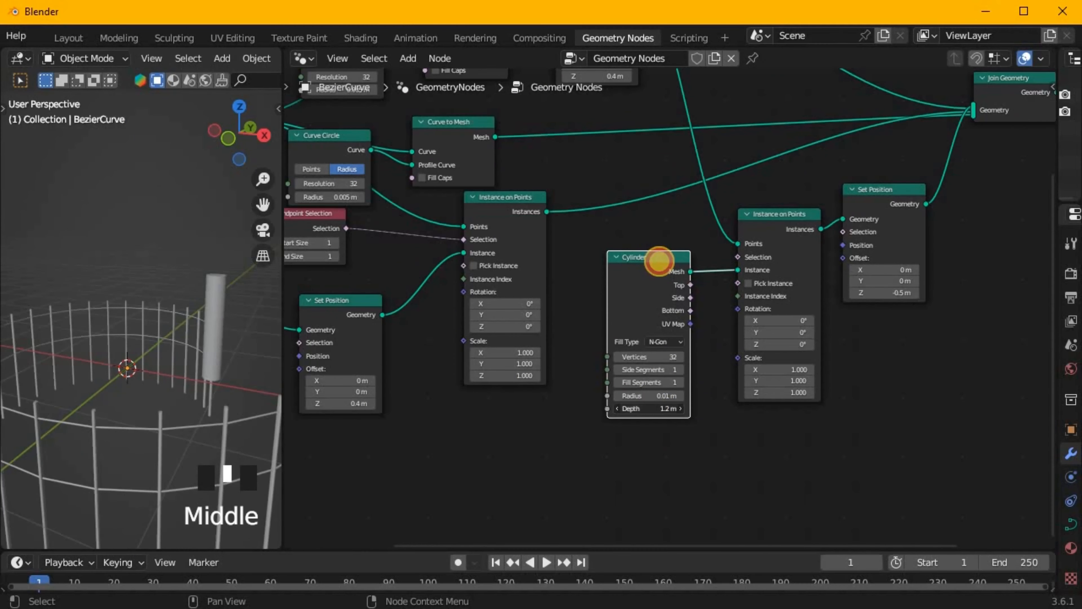
Set the railing bar cylinder's depth to 0.4 m and its Set Position Z offset to -0.2 m.
key("KP_1")
scroll(153, 379, "up", 6)
middle_click_drag(116, 375, 70, 382, "shift")
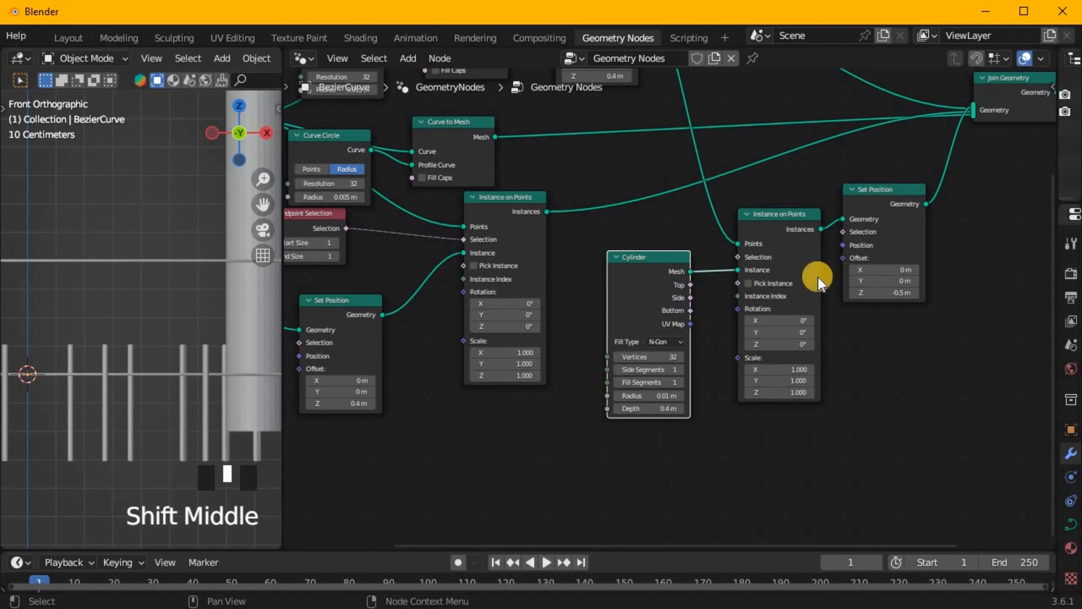
left_click_drag(884, 293, 897, 293)
middle_click_drag(84, 319, 431, 245)
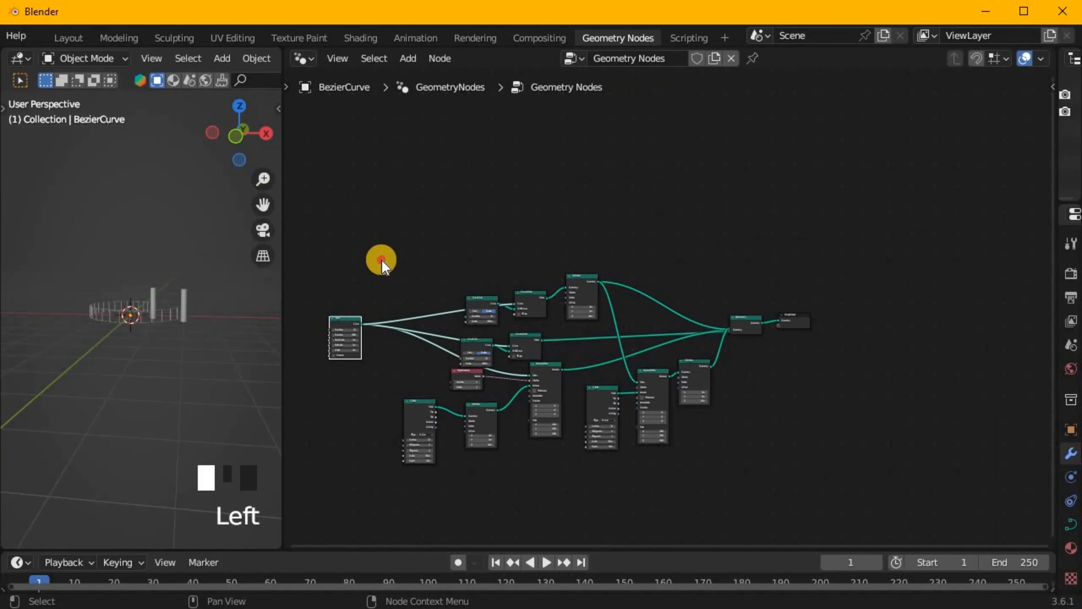
Collapse all rail, post and bar nodes, bring them closer together and move the group below the main link.
left_click_drag(381, 259, 758, 527)
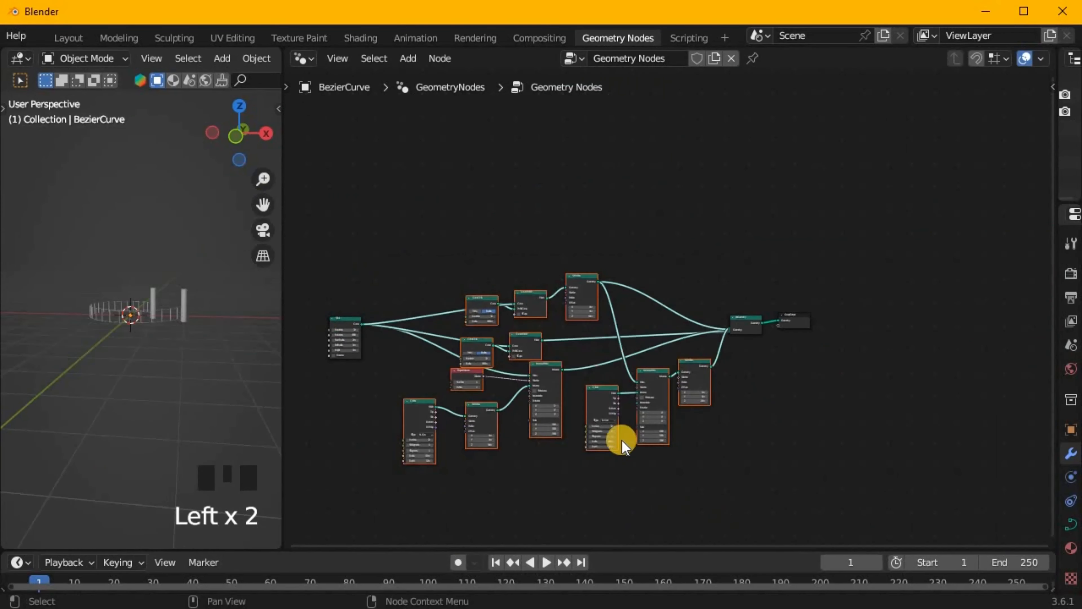
key("h")
key("s")
left_click(638, 385)
key("g")
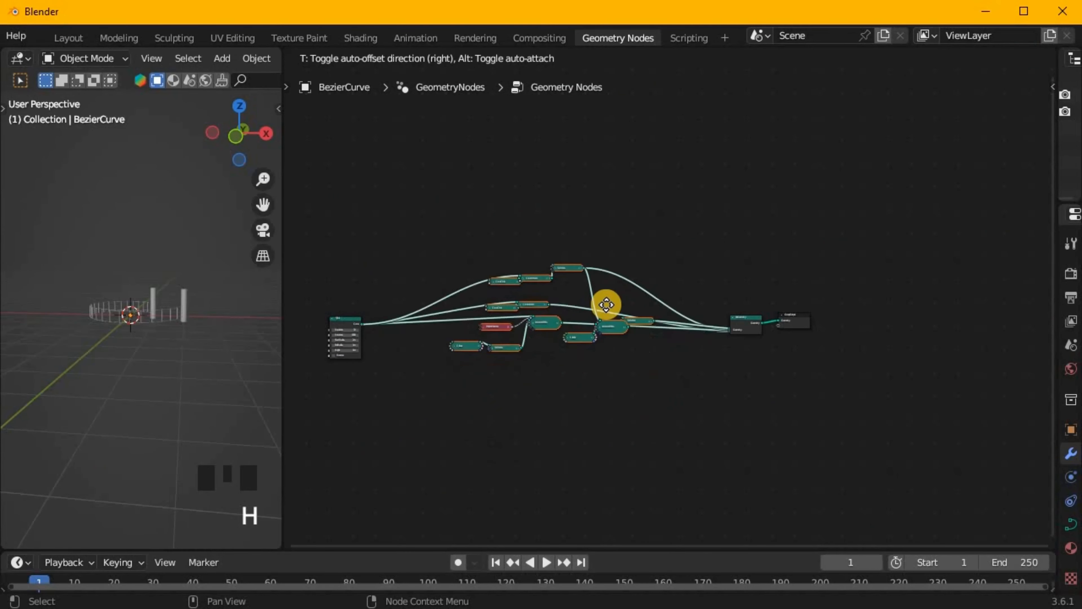
left_click(603, 487)
Add an Instance on Points node fed by the Spiral curve and connect its output to Join Geometry.
scroll(614, 337, "up", 4)
key("shift+a")
type("in")
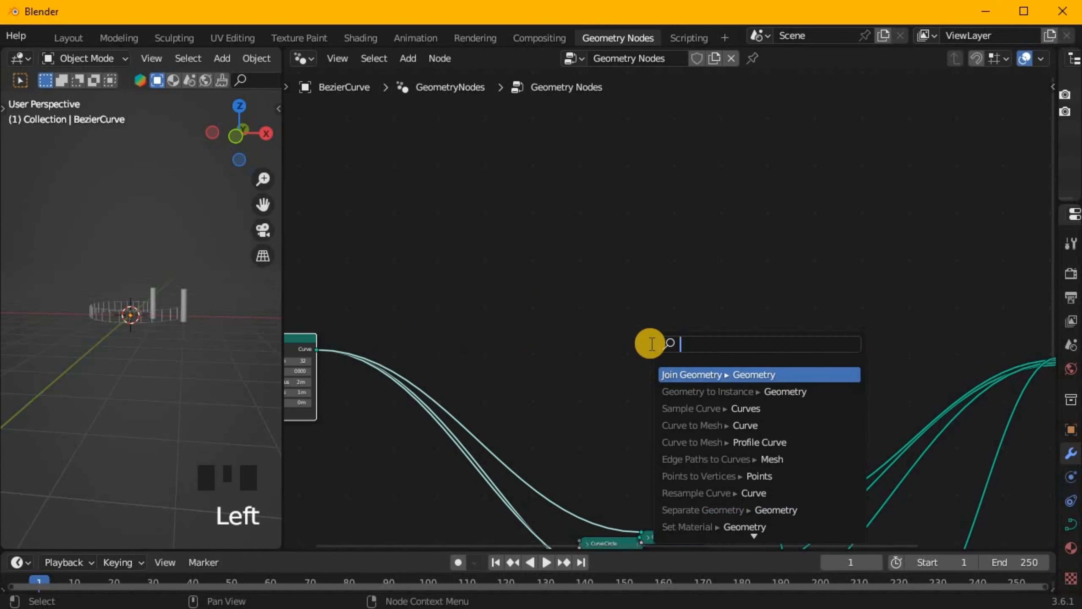
type("stan")
key("Return")
left_click(572, 377)
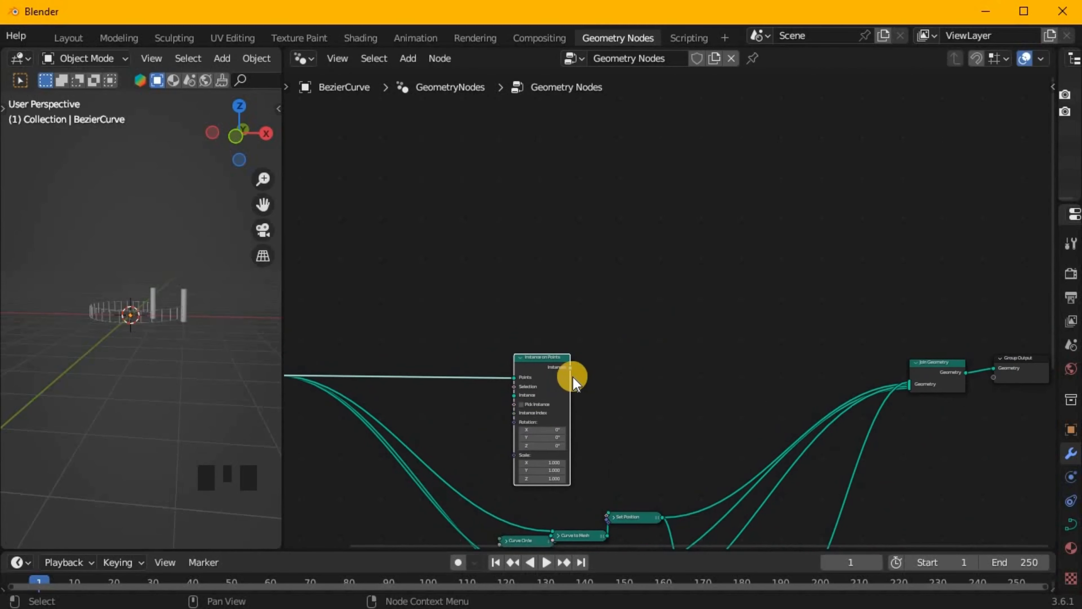
left_click_drag(910, 382, 910, 383)
middle_click_drag(531, 389, 780, 383)
left_click_drag(780, 383, 938, 374)
scroll(767, 411, "up", 5)
middle_click_drag(766, 412, 582, 333)
Add a Cube node and connect its mesh to the Instance input of the new Instance on Points.
key("shift+a")
left_click(567, 348)
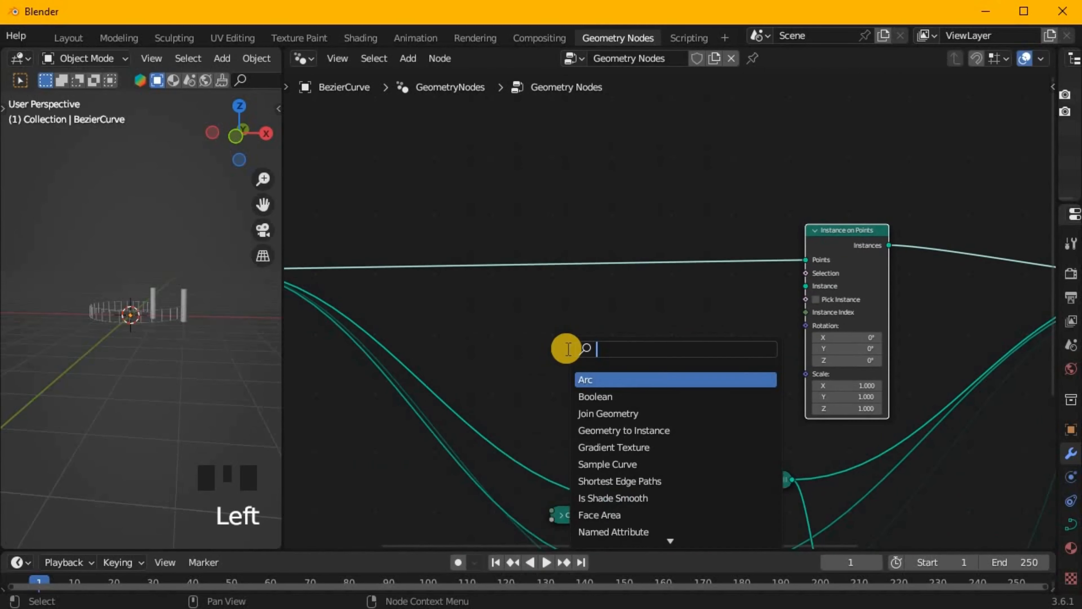
key("Return")
left_click(639, 358)
left_click_drag(644, 347, 818, 285)
left_click_drag(618, 335, 683, 311)
middle_click_drag(172, 348, 76, 375)
scroll(128, 358, "up", 3)
scroll(589, 403, "up", 5)
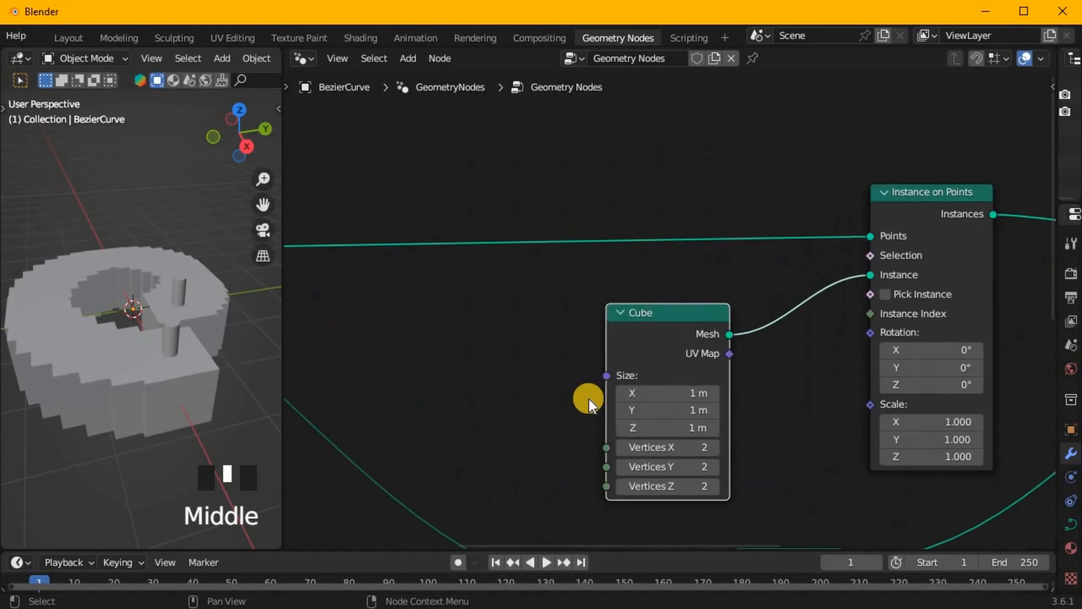
middle_click_drag(664, 395, 678, 328)
key("ctrl+z")
key("ctrl+z")
key("ctrl+z")
key("ctrl+z")
key("ctrl+z")
Insert a Transform Geometry node after the Cube and set its X, Y and Z scale to 0.2.
key("shift+a")
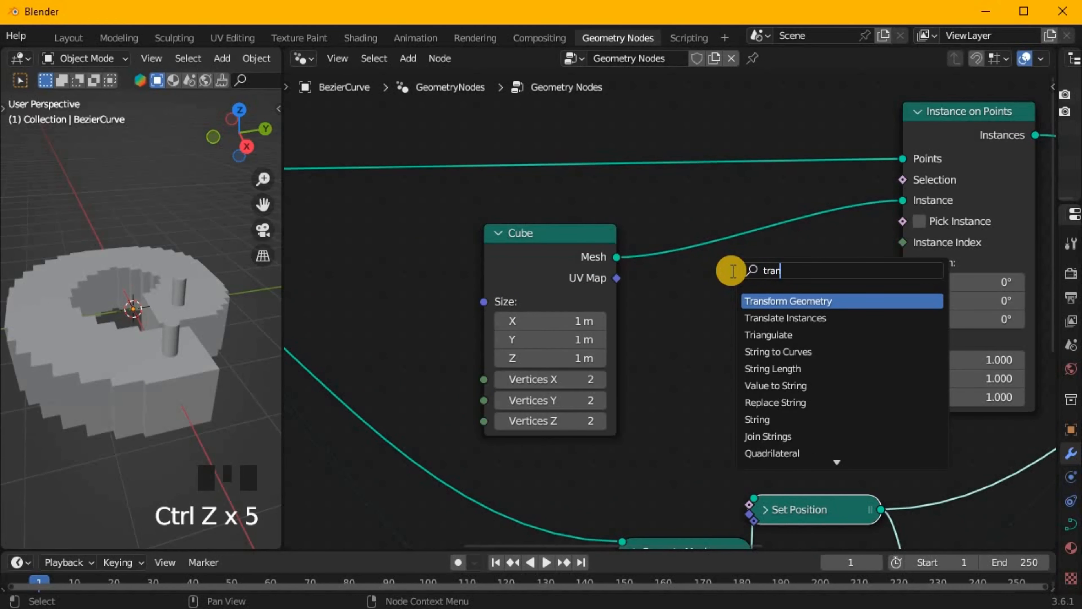
left_click(844, 301)
left_click(844, 300)
left_click_drag(497, 360, 463, 361)
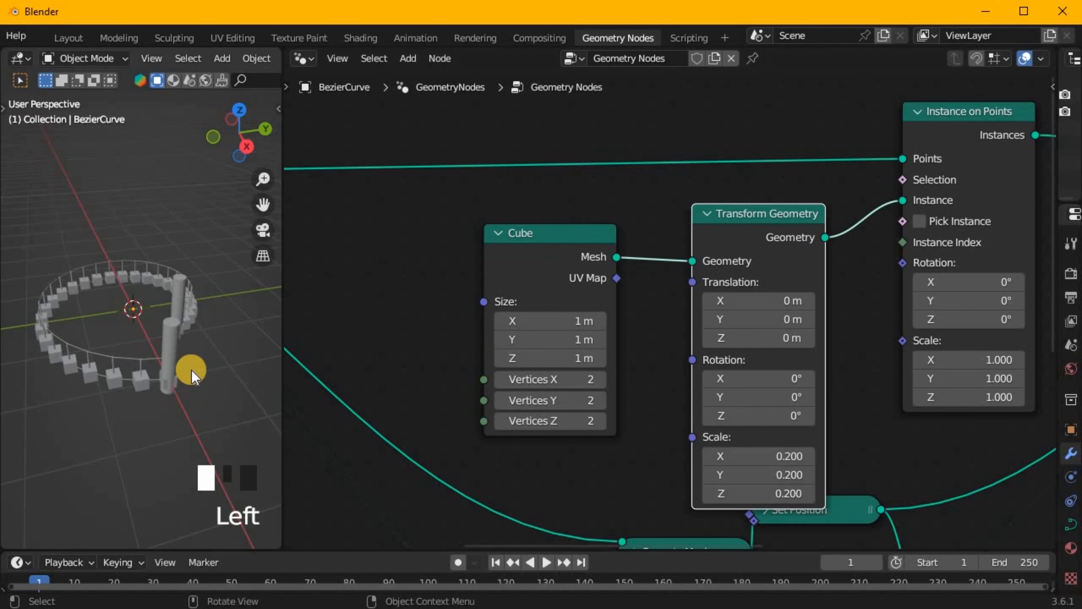
mouse_move(191, 396)
middle_mouse_down()
mouse_move(182, 378)
mouse_move(171, 396)
middle_mouse_up()
scroll(183, 378, "up", 4)
Make room beside the Cube nodes and add an Align Euler to Vector node driving the Instance on Points rotation.
left_click_drag(758, 217, 659, 196)
left_click_drag(541, 239, 348, 207)
left_click_drag(614, 198, 494, 185)
key("shift+a")
type("sal")
left_click(841, 346)
left_click(723, 218)
left_click_drag(841, 268, 903, 263)
left_click_drag(749, 340, 787, 340)
Add a Curve Tangent node and connect it to the Vector input of Align Euler to Vector.
key("shift+a")
key("s")
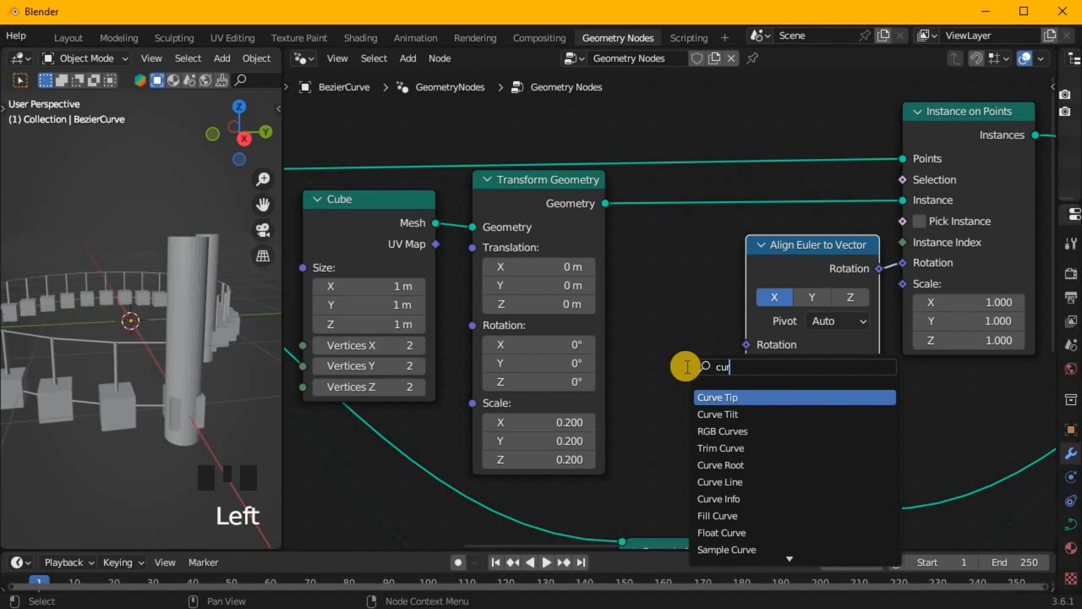
left_click(741, 550)
left_click(656, 306)
left_click_drag(690, 163, 746, 177)
scroll(184, 321, "down", 1)
middle_click_drag(184, 322, 132, 353)
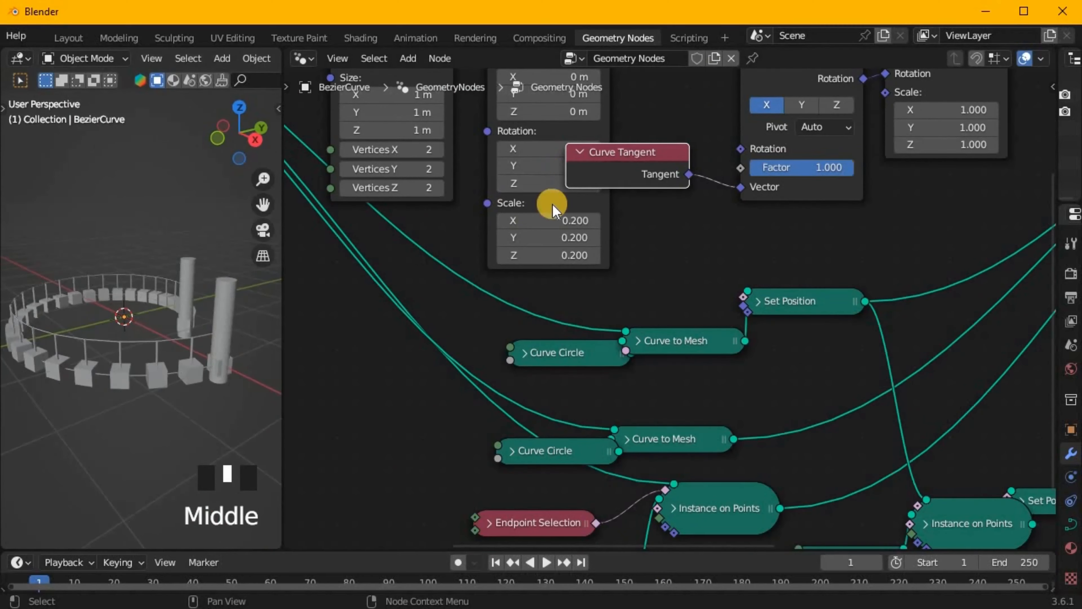
Arrange the Curve Tangent node between Transform Geometry and Align Euler to Vector so the nodes no longer overlap.
middle_click_drag(553, 208, 597, 409)
scroll(597, 410, "down", 4)
left_click_drag(386, 272, 626, 337)
left_click_drag(588, 372, 560, 373)
left_click(638, 394)
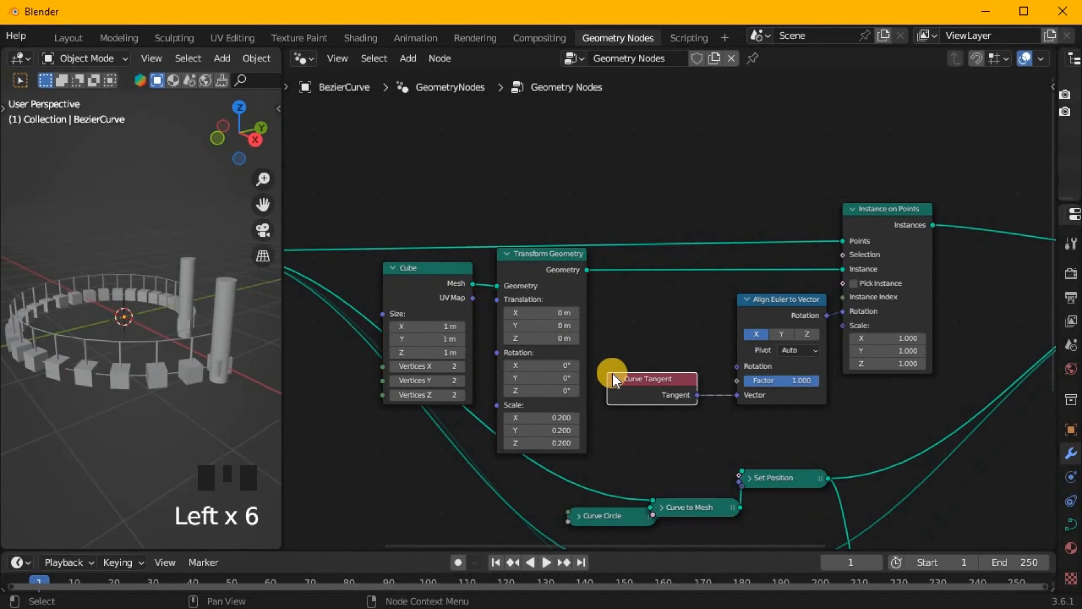
left_click(598, 360)
middle_click_drag(520, 337, 625, 339)
Lengthen the stair treads by setting the Transform Geometry Y scale to 0.5.
scroll(625, 339, "up", 6)
left_click_drag(645, 470, 714, 470)
key("ctrl+z")
left_click_drag(645, 489, 648, 489)
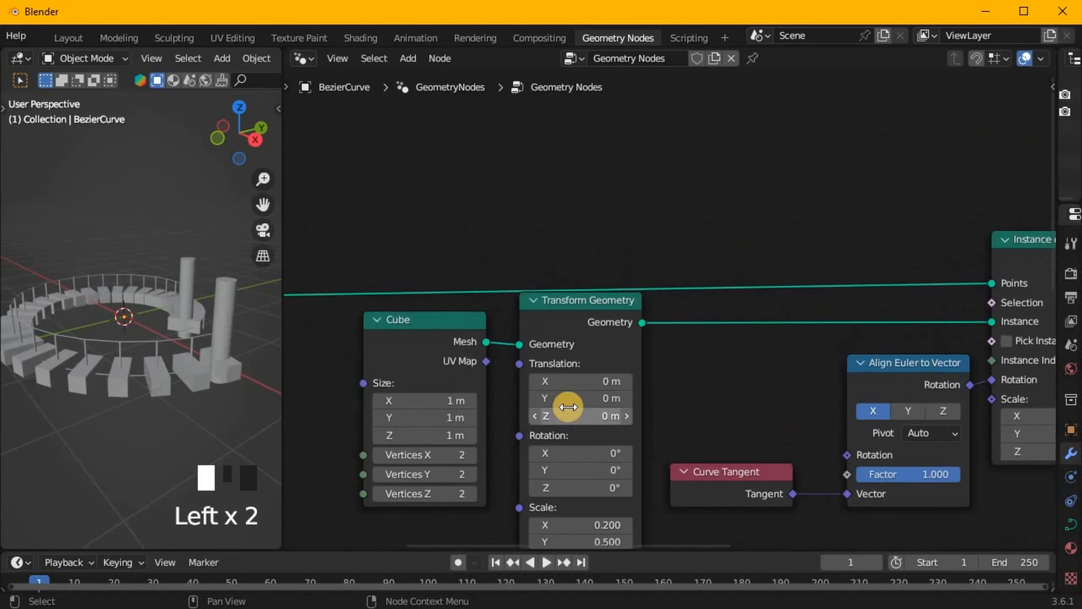
Shift the treads inward from the railing by setting the Transform Geometry Y translation to -0.3 m.
left_click_drag(566, 398, 575, 249)
middle_click_drag(170, 375, 169, 230)
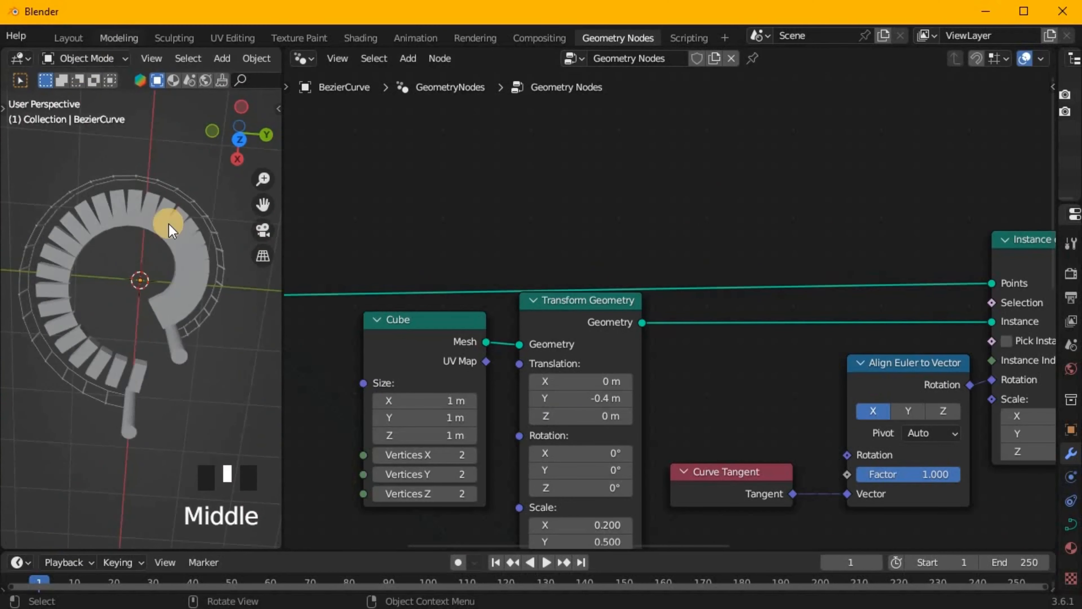
key("KP_7")
scroll(179, 338, "up", 8)
middle_click_drag(179, 338, 60, 249, "shift")
left_click_drag(578, 398, 588, 398)
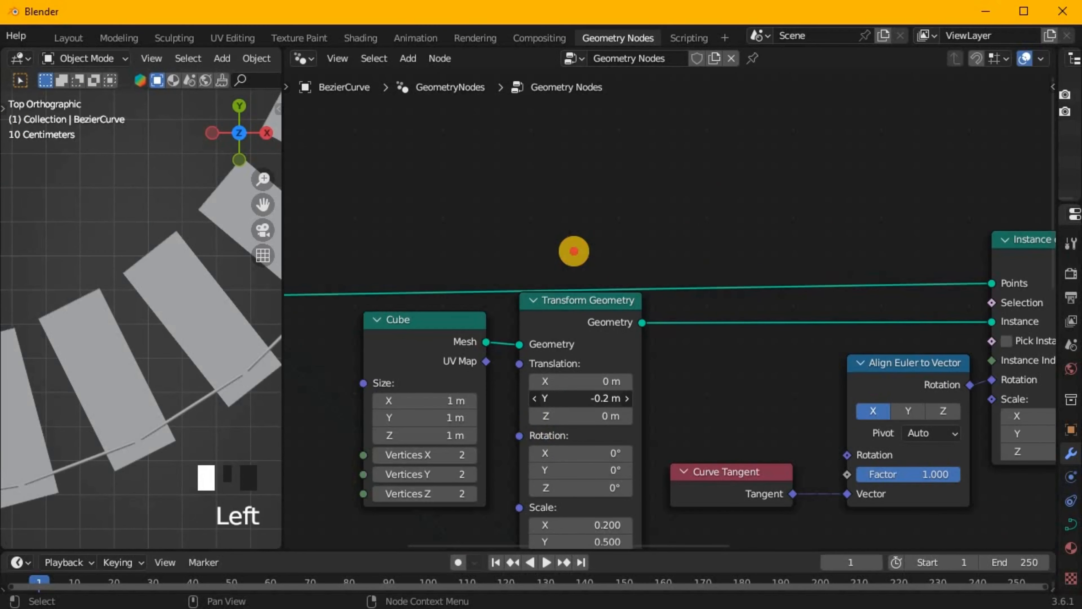
left_click_drag(574, 251, 570, 251)
left_click(622, 399)
left_click(532, 400)
Set the tread Cube's size to 0.7 m in X, 1.1 m in Y and 0.7 m in Z.
left_click_drag(441, 403, 443, 269)
left_click(623, 399)
left_click(532, 399)
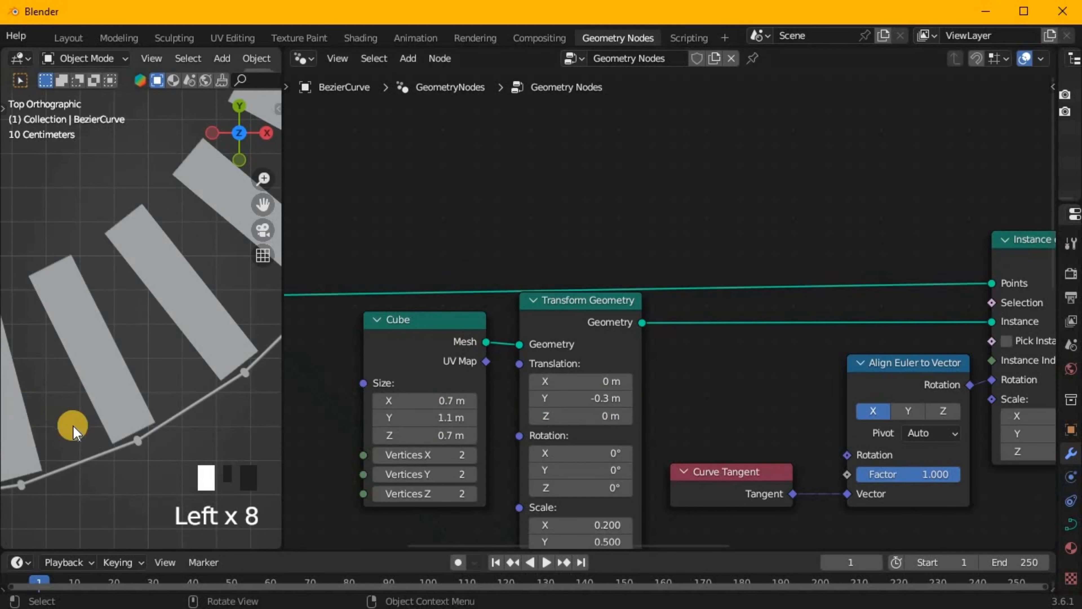
middle_click_drag(72, 430, 141, 332)
scroll(304, 252, "down", 5)
middle_click_drag(99, 386, 111, 427)
scroll(111, 409, "down", 5)
Change the pivot of the Align Euler to Vector node to Z.
middle_click_drag(298, 371, 596, 378)
left_click_drag(543, 395, 546, 265)
middle_click_drag(980, 383, 426, 299)
scroll(927, 312, "down", 2)
middle_click_drag(928, 311, 885, 302)
left_click(672, 318)
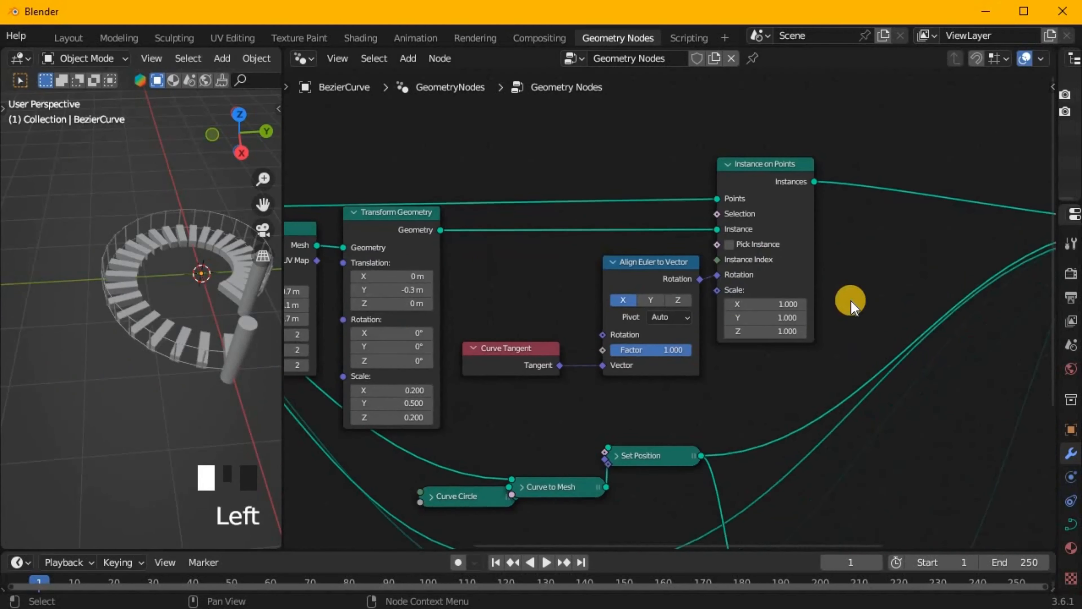
left_click(675, 382)
Set the Spiral node's height to 2.8 m and its rotations to 2.
middle_click_drag(390, 402, 877, 421)
left_click_drag(483, 309, 505, 306)
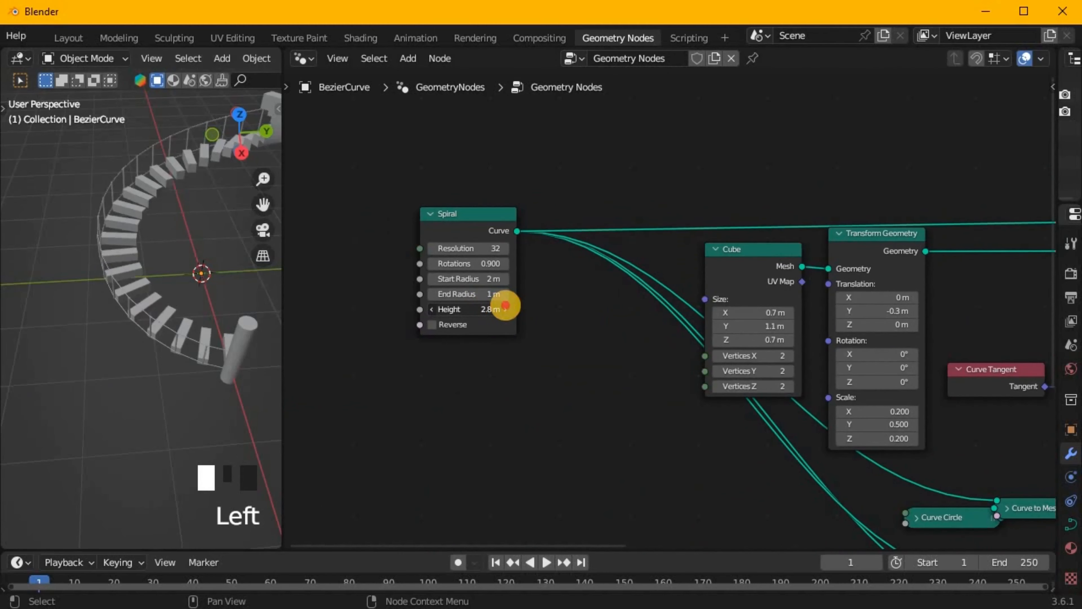
middle_click_drag(204, 264, 208, 328)
Expand the collapsed rail, post and bar nodes.
scroll(709, 379, "down", 4)
key("a")
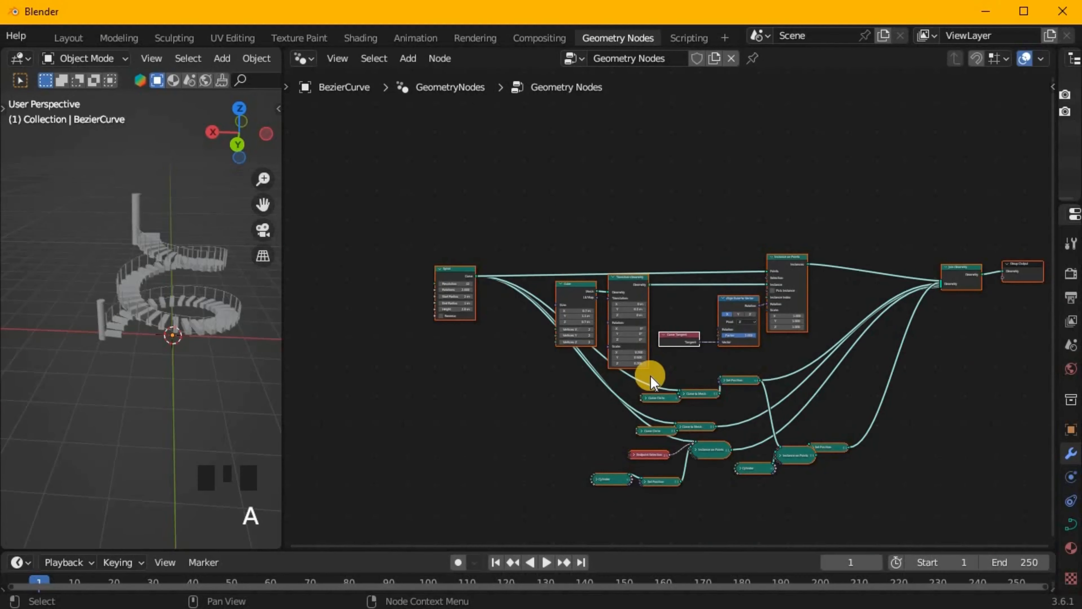
scroll(650, 375, "up", 10)
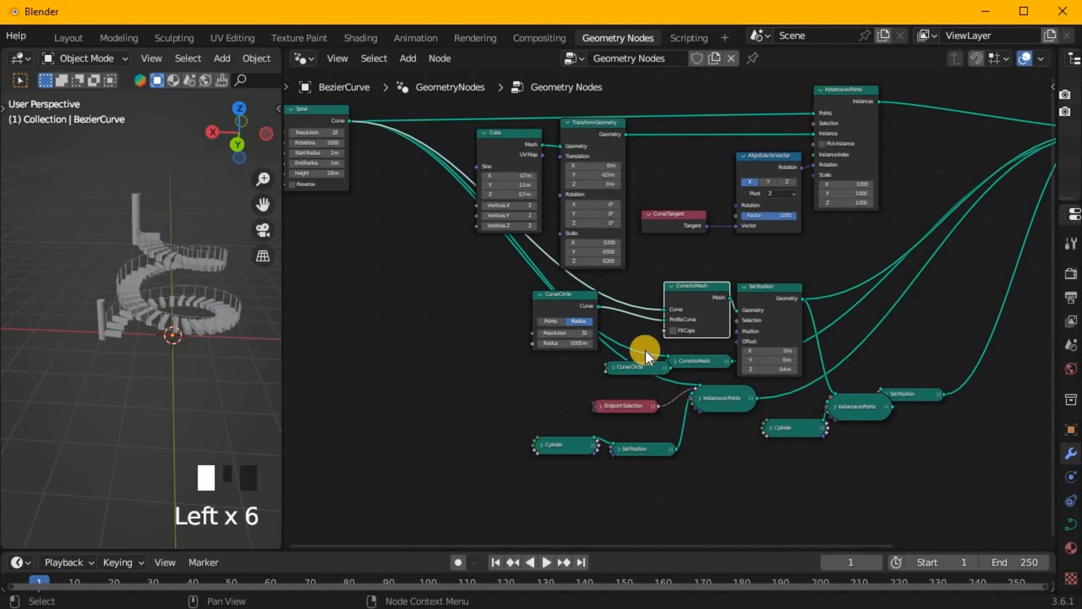
Add another Instance on Points node fed by the end posts' Instance on Points output and connected to Join Geometry.
middle_click_drag(698, 398, 380, 352)
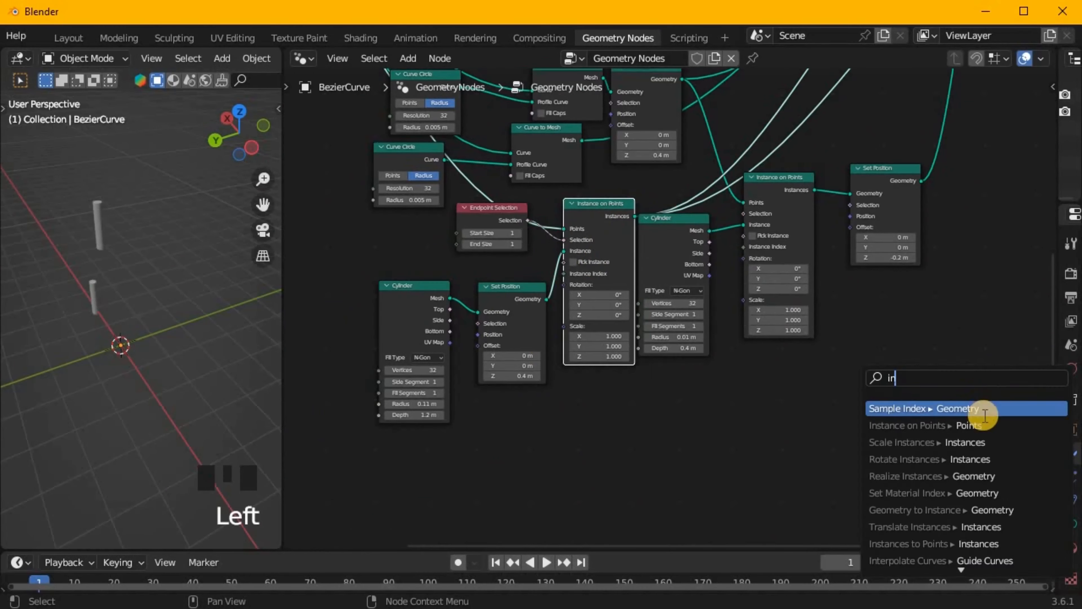
left_click(1053, 411)
middle_click_drag(901, 270, 611, 298)
scroll(357, 398, "up", 5)
key("shift+a")
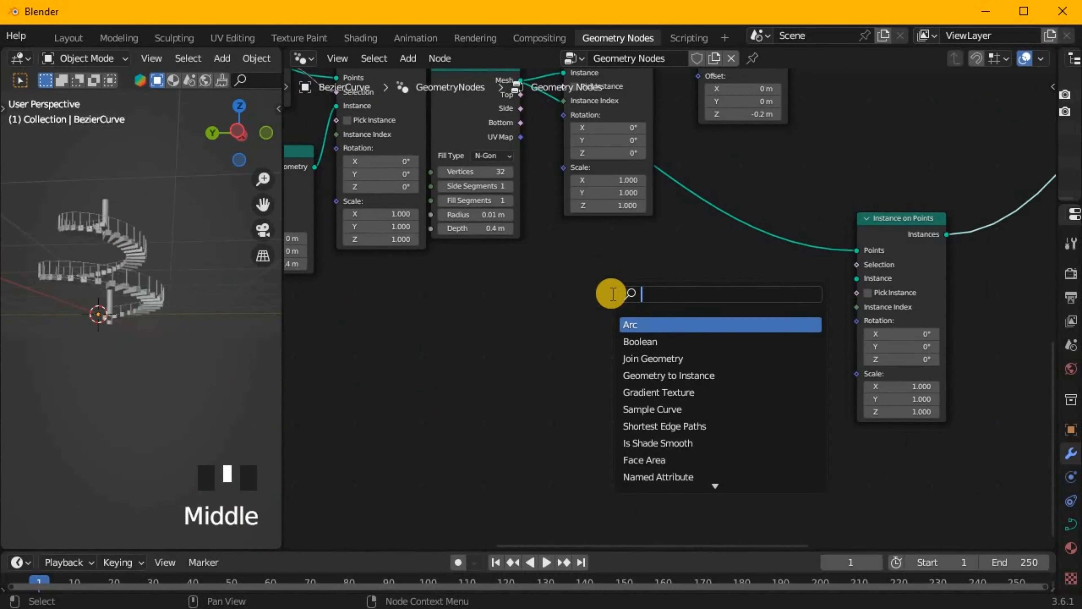
type("suv")
left_click(701, 324)
key("Escape")
Add a UV Sphere node and connect its mesh to the Instance input of the newest Instance on Points.
key("shift+a")
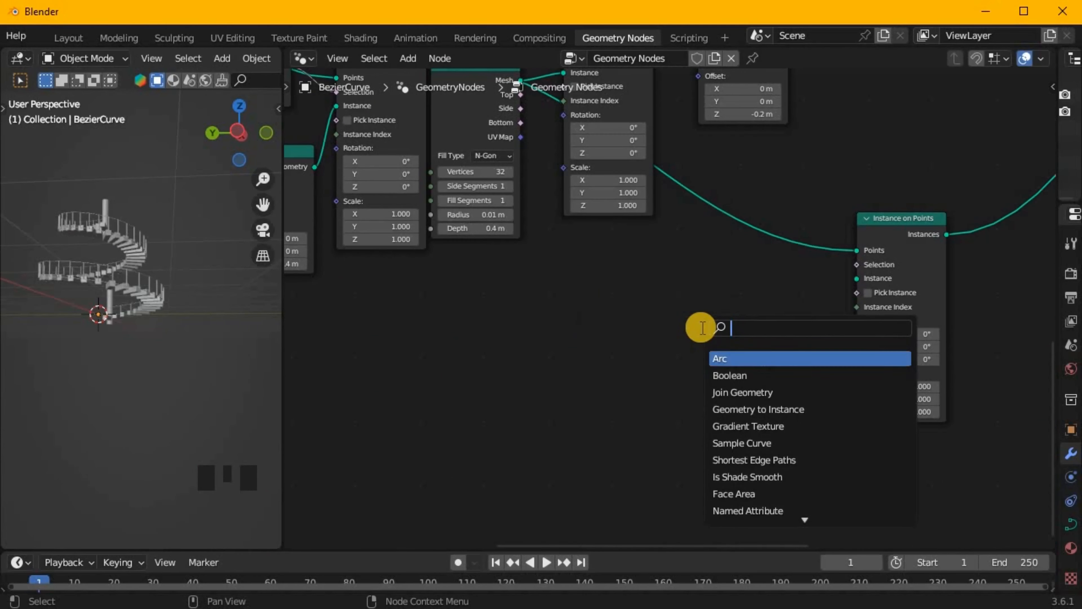
type("uv sph")
key("Return")
left_click(744, 363)
scroll(826, 282, "up", 2)
left_click_drag(761, 375, 864, 299)
Set the UV Sphere's radius to 0.1 m and orbit to the end post.
middle_click(822, 486)
left_click_drag(703, 461, 167, 347)
middle_click_drag(166, 347, 55, 346)
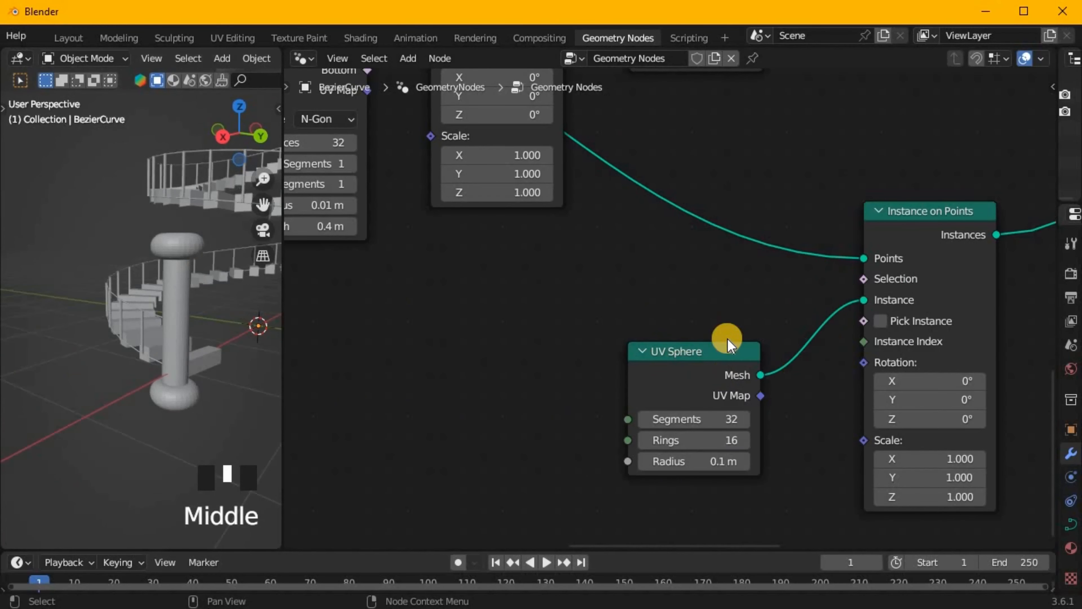
Set the tread's Y translation to -0.2 m and the tread cube's Y size to 1.3 m.
left_click_drag(699, 351, 520, 344)
scroll(749, 266, "down", 2)
left_click(581, 417)
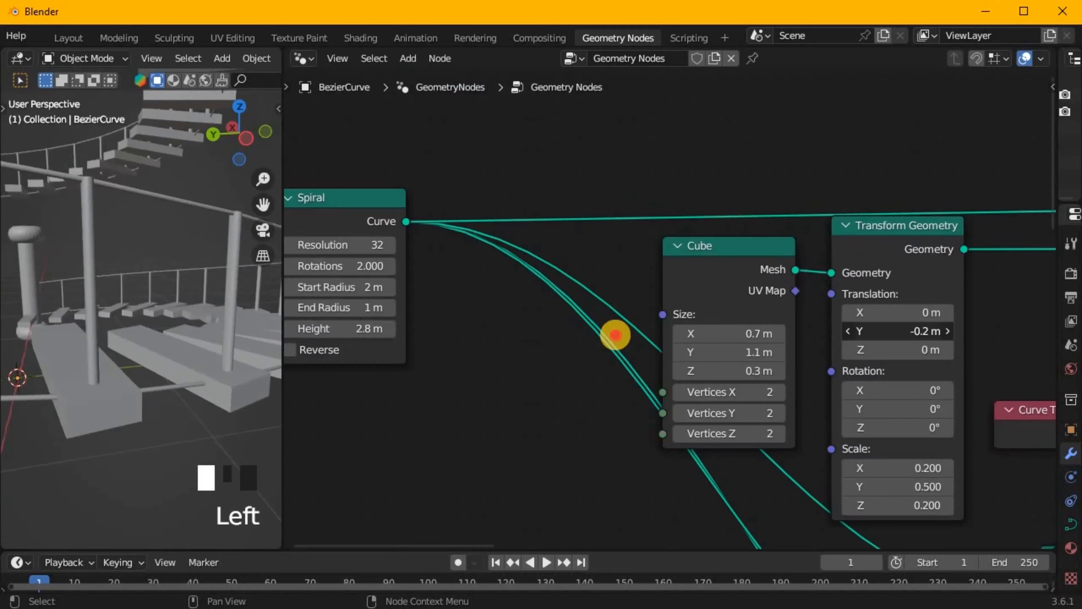
scroll(189, 355, "down", 5)
middle_click_drag(189, 355, 213, 299)
scroll(549, 337, "down", 5)
scroll(550, 337, "down", 2)
Combine all the staircase nodes into one node group and select its Group Input node.
key("a")
left_click_drag(388, 259, 942, 484)
key("ctrl+g")
left_click(530, 394)
scroll(531, 395, "up", 6)
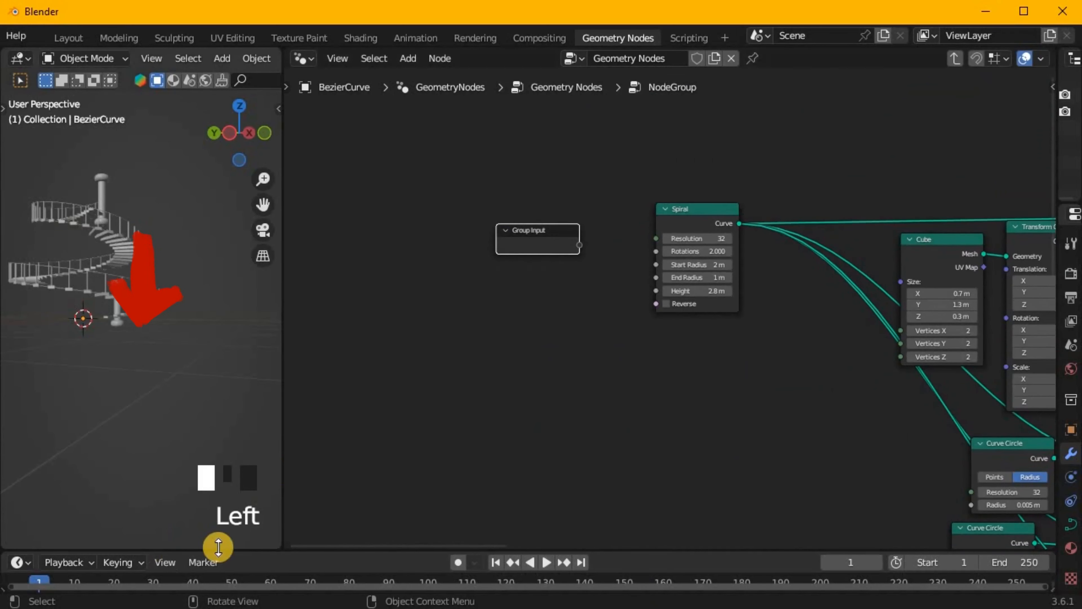
Split the 3D viewport into two stacked areas and hide the upper view's header, gizmos and overlays.
left_click(264, 336)
scroll(179, 192, "down", 3)
middle_click_drag(179, 170, 190, 224, "shift")
scroll(201, 62, "down", 8)
left_click(103, 58)
left_click(139, 58)
right_click(139, 59)
left_click(138, 58)
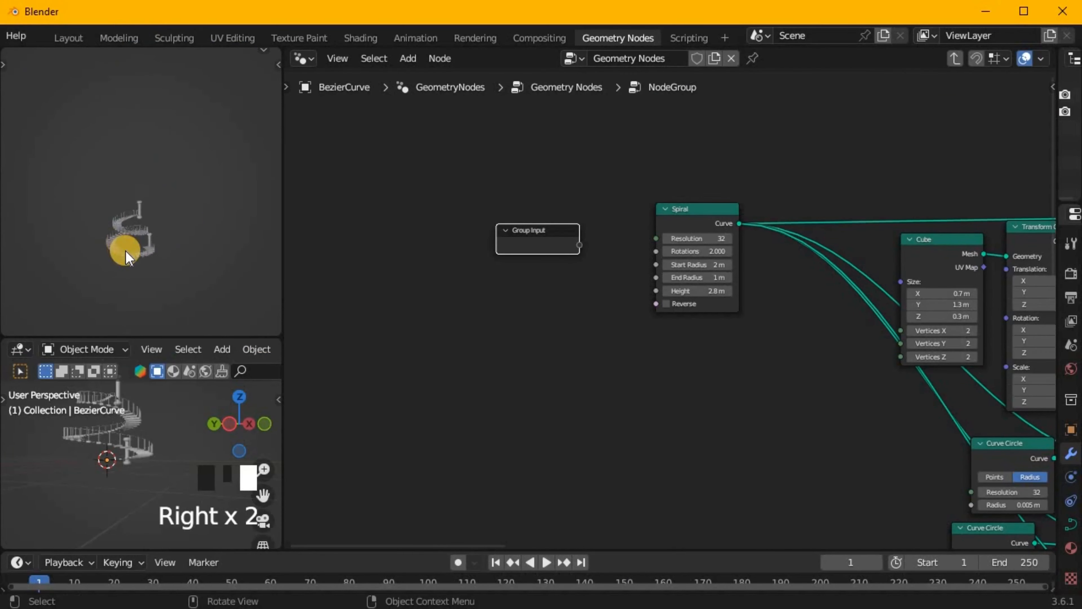
scroll(125, 251, "up", 5)
Change the lower area to a Geometry Node Editor showing the group's inputs, and expose the spiral's Resolution.
left_click(17, 349)
left_click(68, 489)
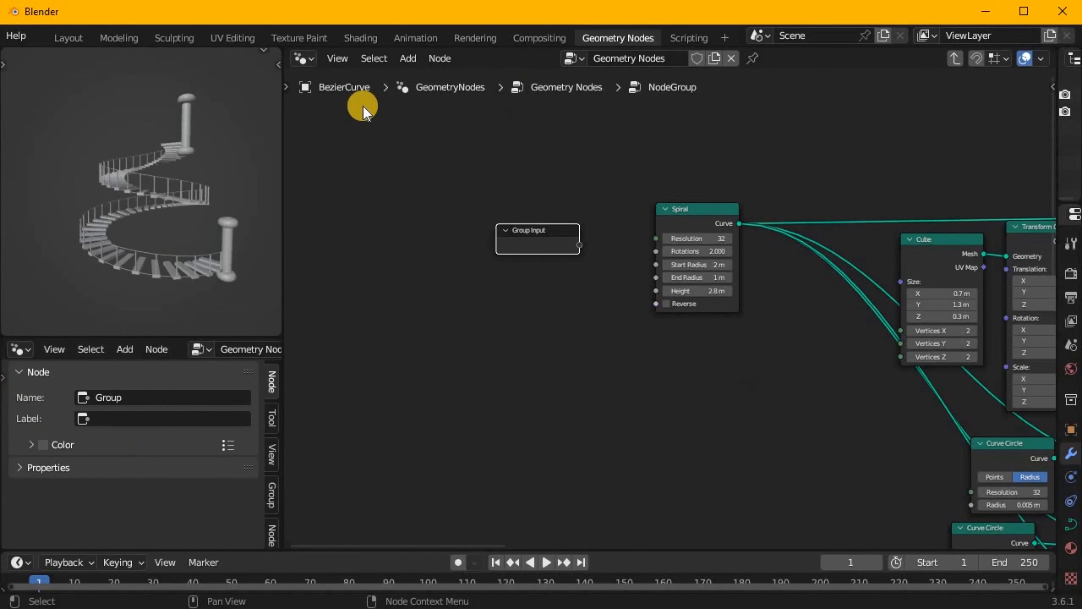
scroll(441, 266, "up", 1)
left_click(272, 494)
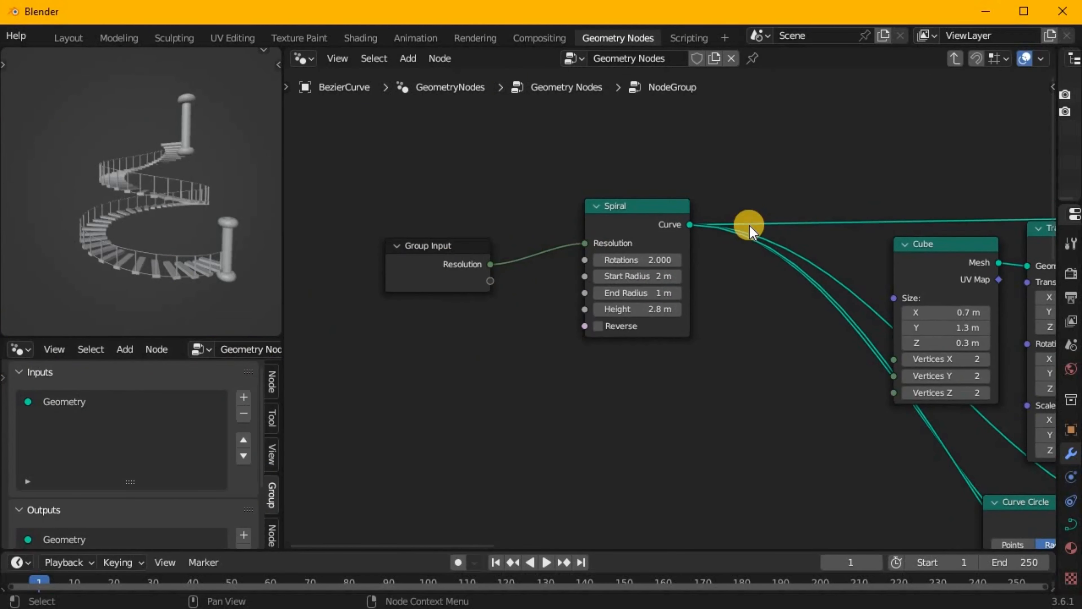
Leave the group, rename it stair and use it directly as the modifier's node tree.
key("Tab")
scroll(742, 234, "down", 8)
left_click_drag(491, 443, 947, 286)
middle_click_drag(1038, 368, 812, 403)
scroll(785, 330, "up", 14)
double_click(523, 372)
type("star")
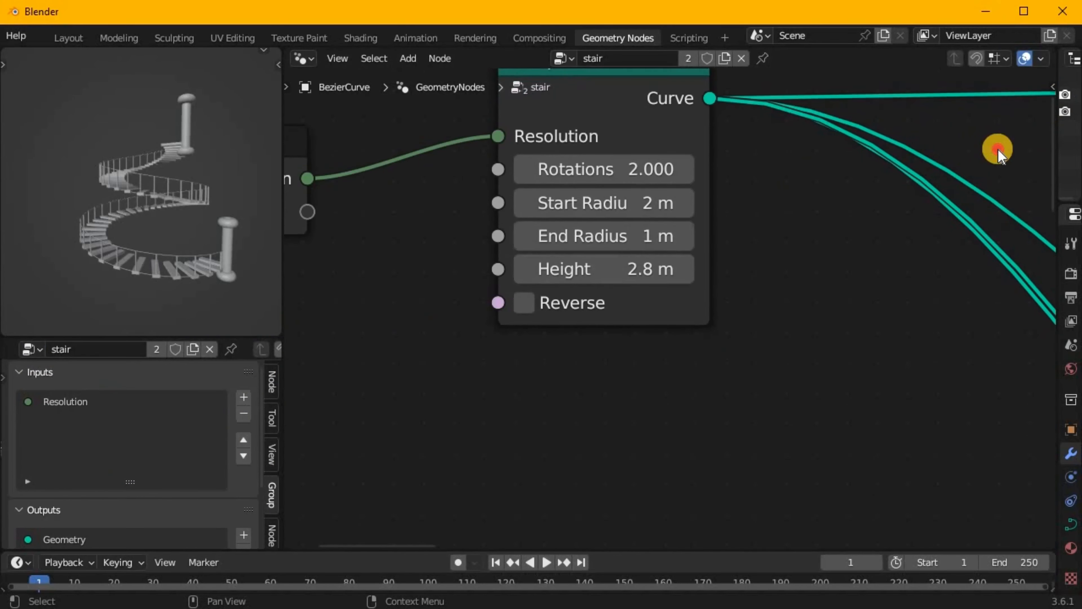
Widen the properties area and rename the group's Resolution input to step count.
left_click_drag(1057, 170, 780, 170)
left_click(798, 235)
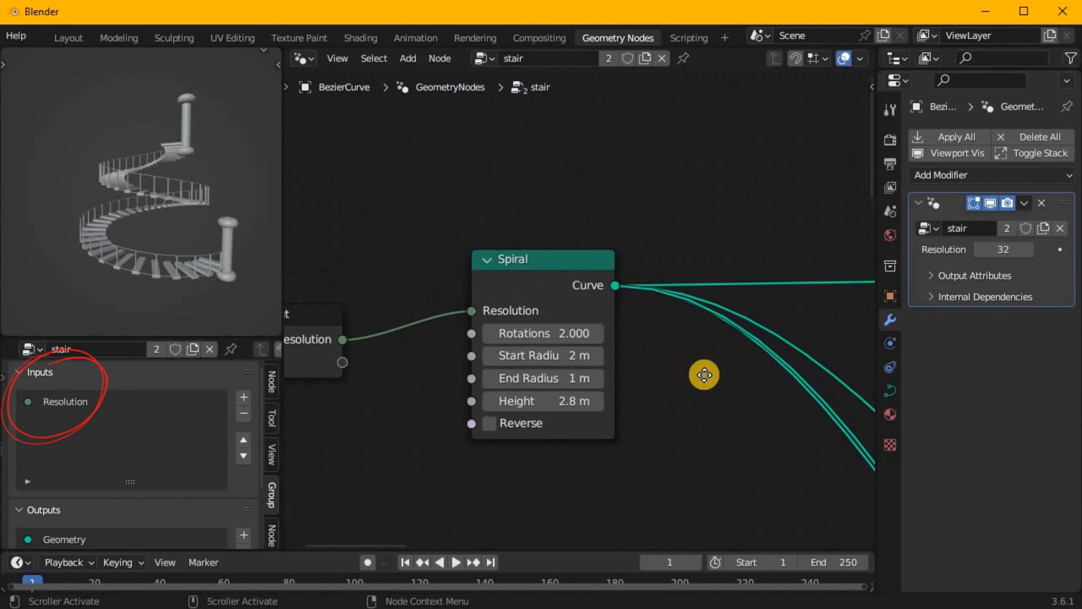
middle_click_drag(705, 374, 773, 355)
double_click(78, 402)
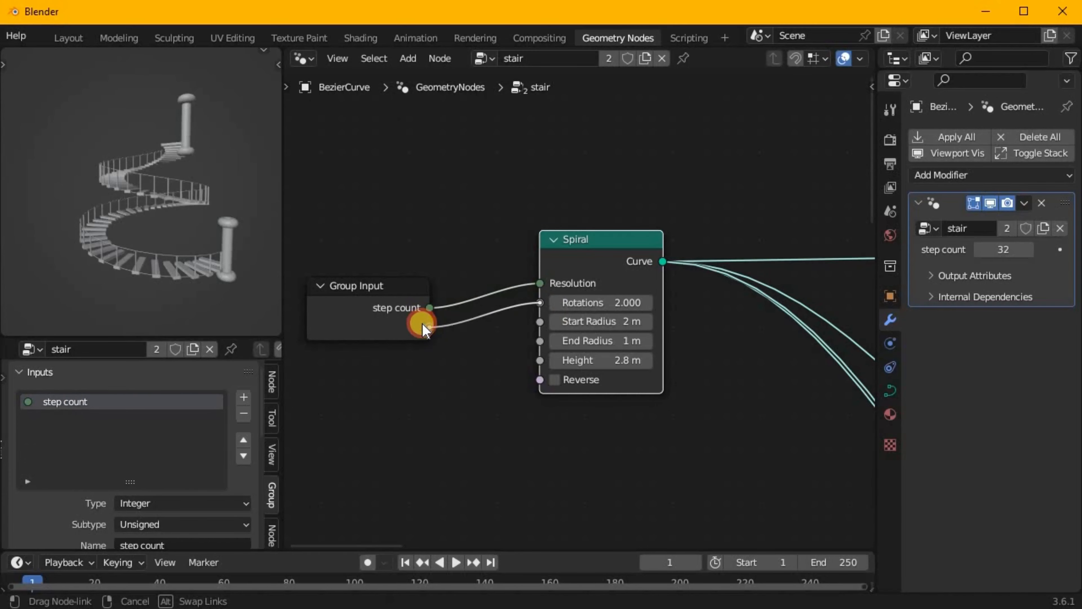
Expose the spiral's Rotations as Layer count, Height as Stair Height, and both Start Radius and End Radius.
left_click_drag(425, 328, 428, 327)
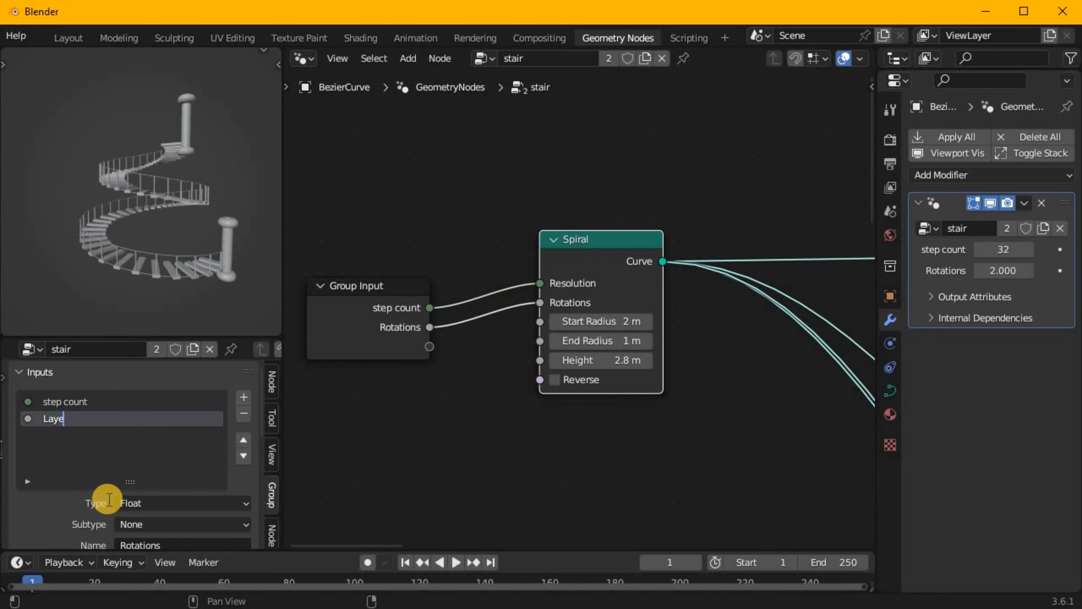
left_click_drag(540, 321, 430, 347)
left_click_drag(540, 341, 429, 366)
left_click_drag(539, 361, 429, 385)
double_click(68, 470)
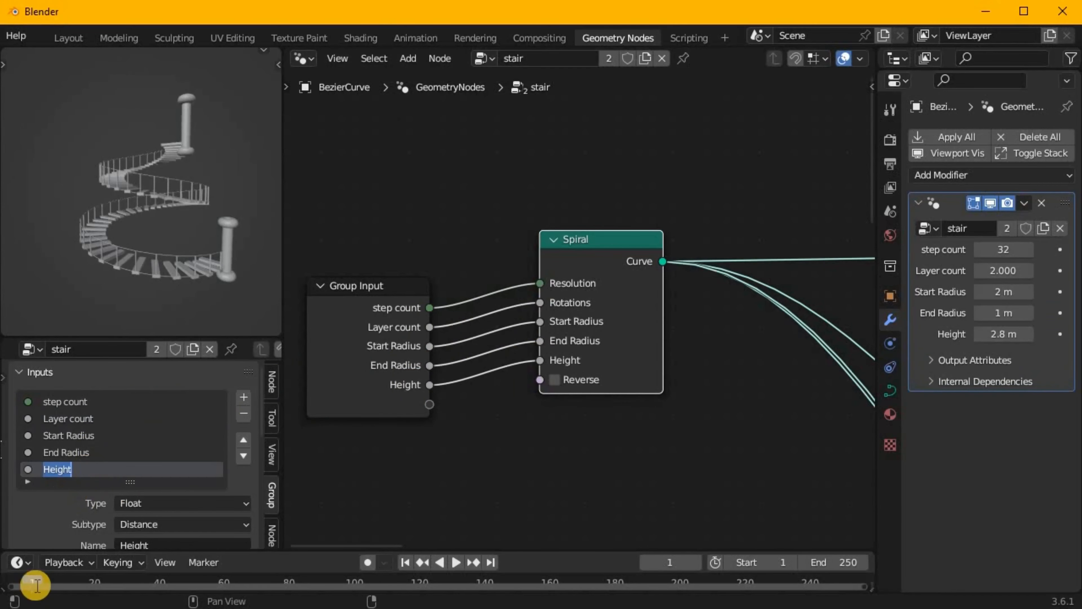
key("Return")
Place the Group Input beside the cube, expose its size as Step size and set it to 0.950, 0.830, 0.120.
scroll(560, 371, "down", 7)
middle_click_drag(560, 375, 428, 322)
left_click_drag(341, 275, 560, 303)
scroll(604, 341, "up", 11)
left_click_drag(661, 218, 486, 381)
double_click(62, 385)
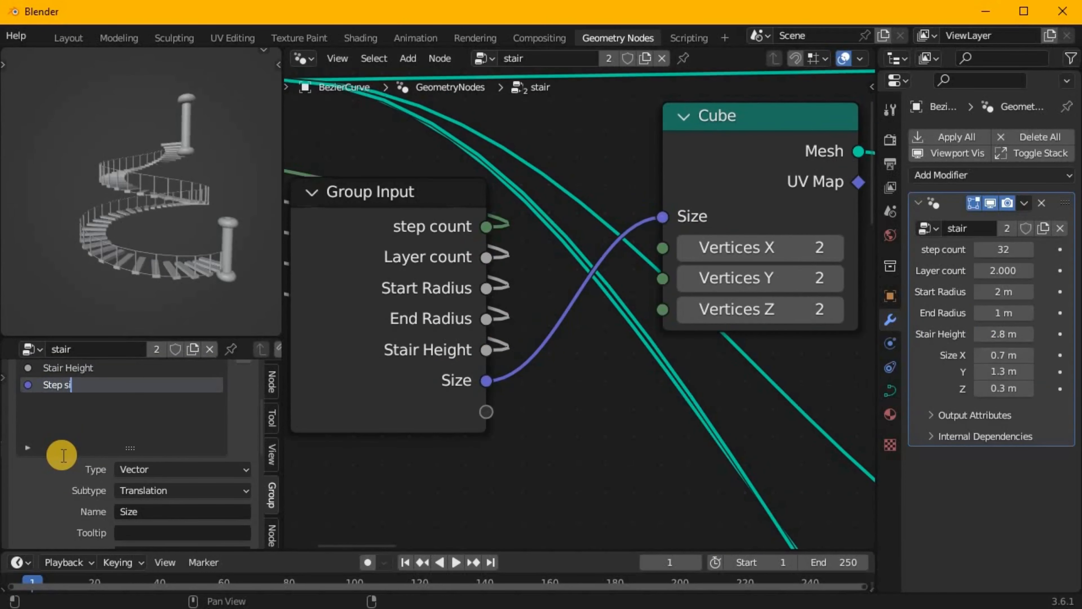
scroll(484, 357, "down", 4)
Expose the tread's Translation and the treads' Pick Instance option, naming the latter Stair appair.
left_click_drag(613, 271, 339, 411)
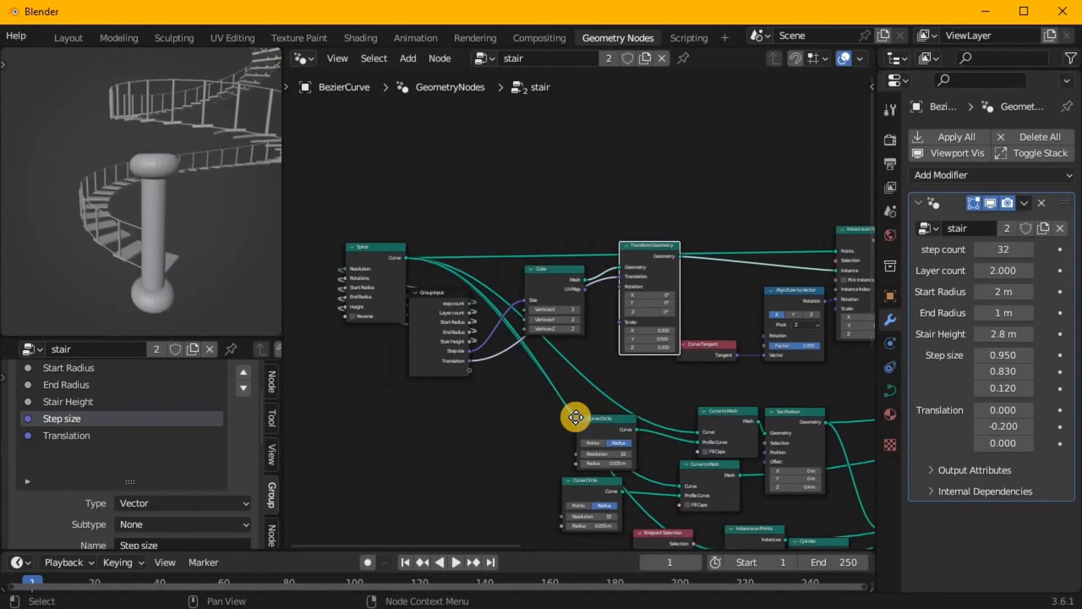
left_click_drag(720, 294, 467, 415)
double_click(63, 451)
type("Stair app")
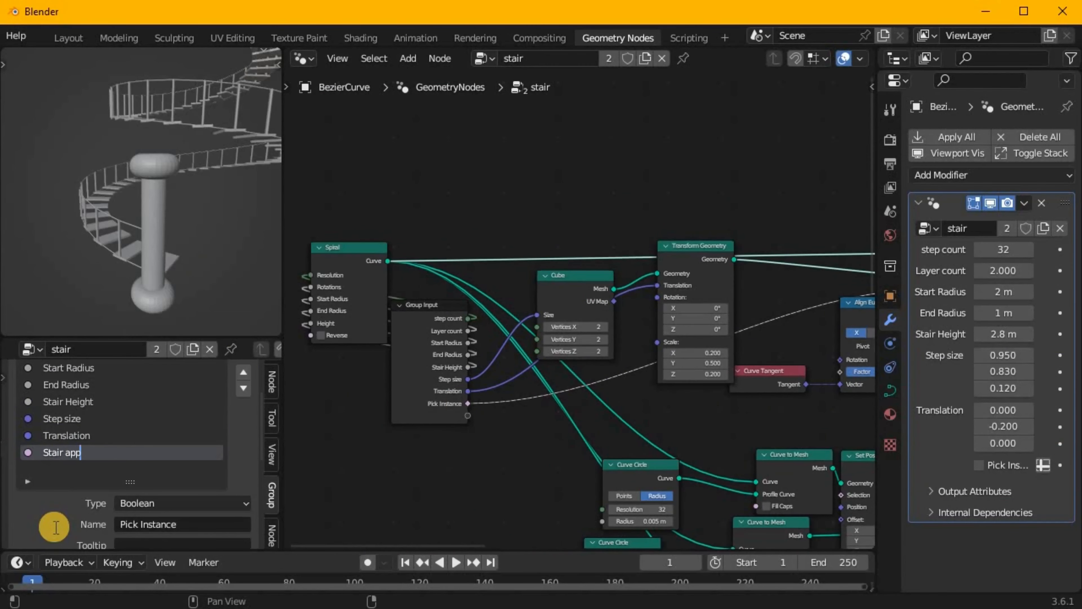
key("Return")
Move the Group Input beside the rail nodes and enable Fill Caps on both Curve to Mesh nodes.
scroll(359, 516, "down", 6)
middle_click_drag(375, 452, 439, 240)
left_click_drag(455, 241, 452, 334)
scroll(546, 399, "up", 7)
scroll(546, 398, "down", 1)
middle_click_drag(545, 399, 492, 321)
left_click(417, 300)
left_click_drag(366, 275, 369, 276)
middle_click_drag(145, 256, 187, 251)
left_click(659, 282)
left_click(681, 214)
scroll(618, 298, "down", 1)
Expose the rail's profile radius as Grill Radius and its Set Position offset as Grill Offset.
middle_click_drag(618, 298, 392, 301)
left_click_drag(511, 238, 434, 292)
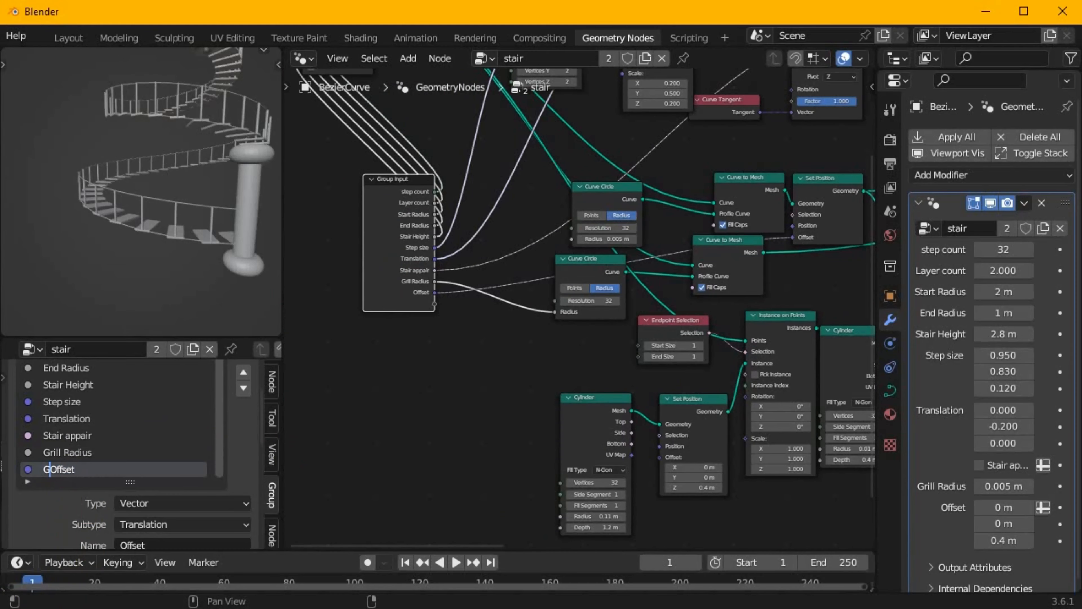
key("Return")
Expose the railing bars' Pick Instance option and name the input Grill appair.
scroll(606, 376, "up", 1)
middle_click_drag(618, 375, 304, 325)
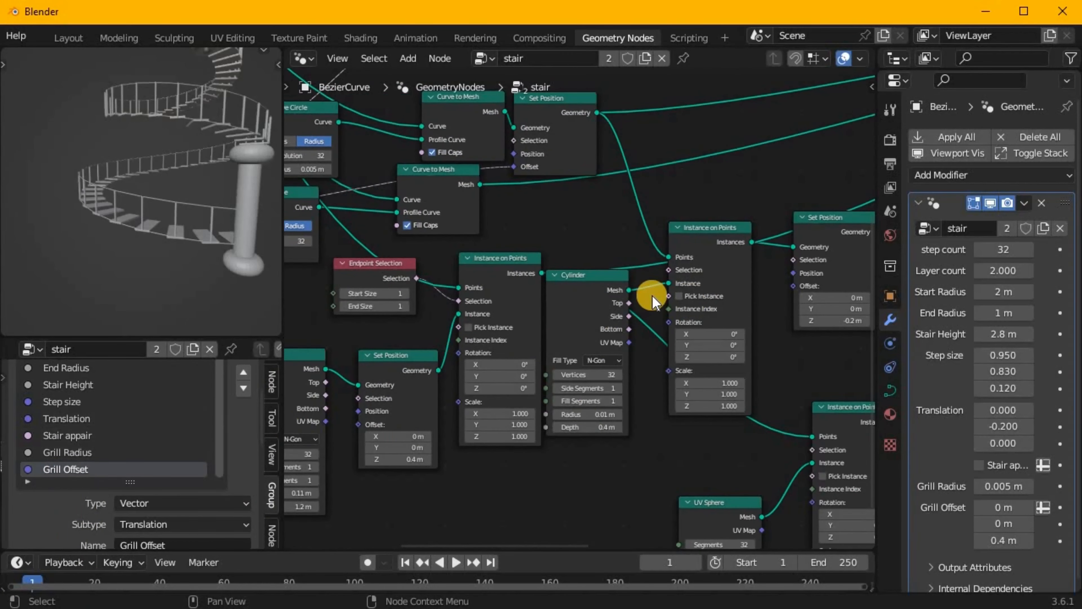
left_click_drag(435, 314, 415, 244)
scroll(179, 447, "down", 1)
left_click_drag(113, 481, 91, 582)
scroll(93, 490, "down", 4)
double_click(85, 378)
type("Grill appai")
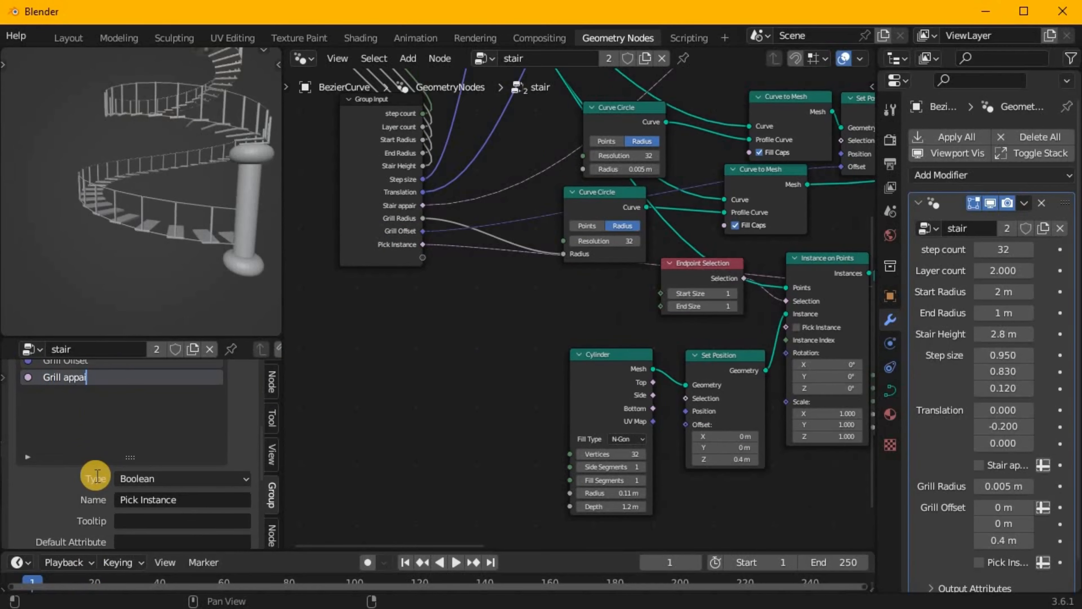
type("r")
key("Return")
Set the post's Z offset to 0.3 m and expose its radius (0.05 m) and depth (0.7 m) as Grill pipe raduis and Grill pipe length.
scroll(426, 264, "down", 2)
middle_click_drag(775, 247, 515, 310)
left_click_drag(355, 249, 371, 364)
middle_click_drag(539, 429, 598, 278)
scroll(597, 281, "up", 2)
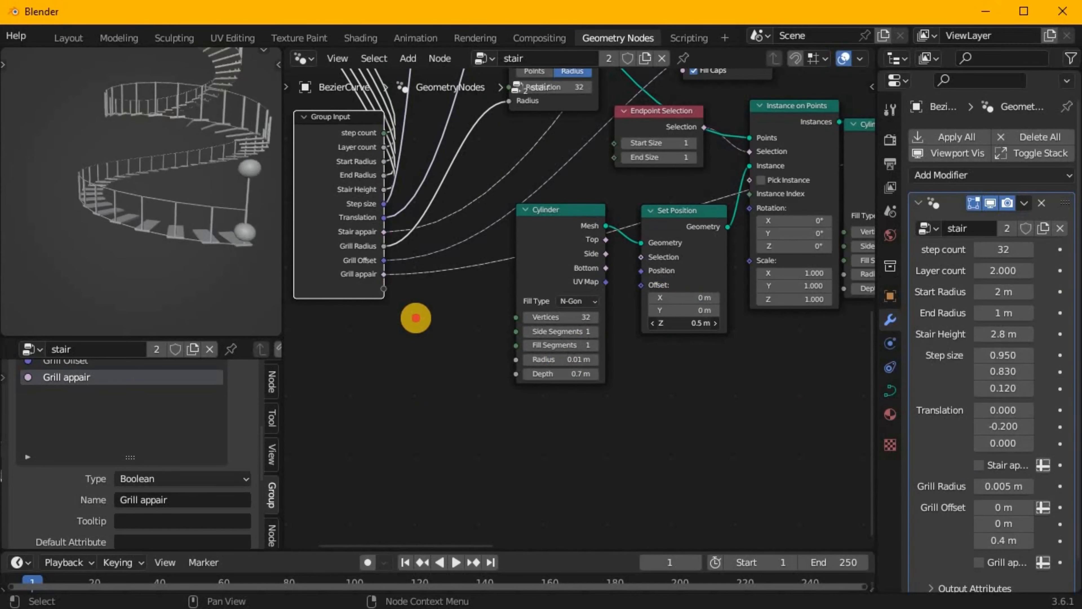
middle_click_drag(247, 264, 181, 217)
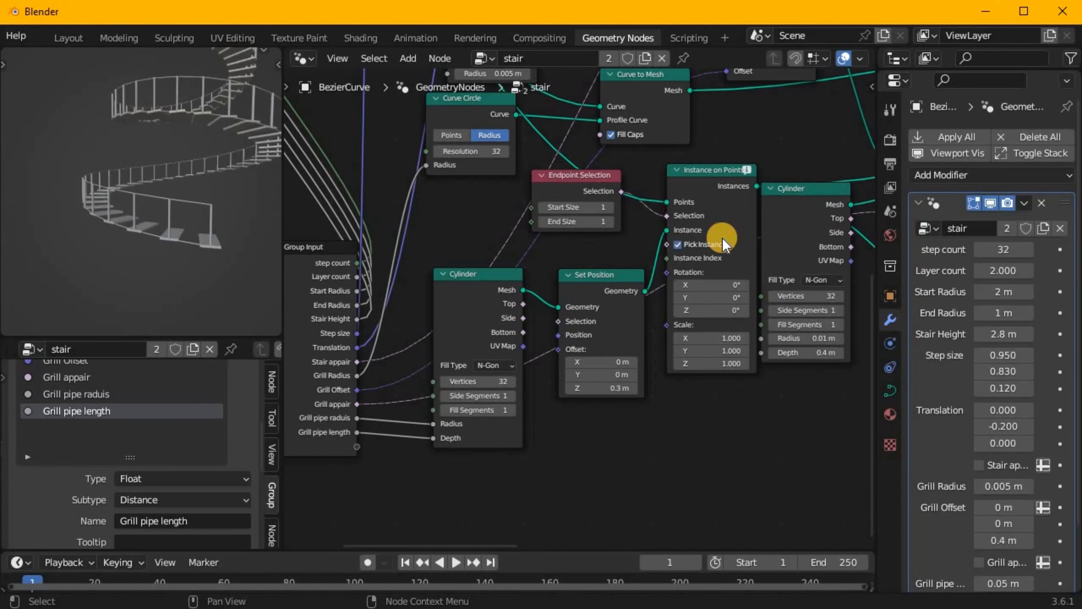
Expose the posts' Pick Instance as Grill pipe appair and the sphere's radius as Grill pipe boll Radius, set to 0.05 m.
left_click_drag(727, 230, 439, 446)
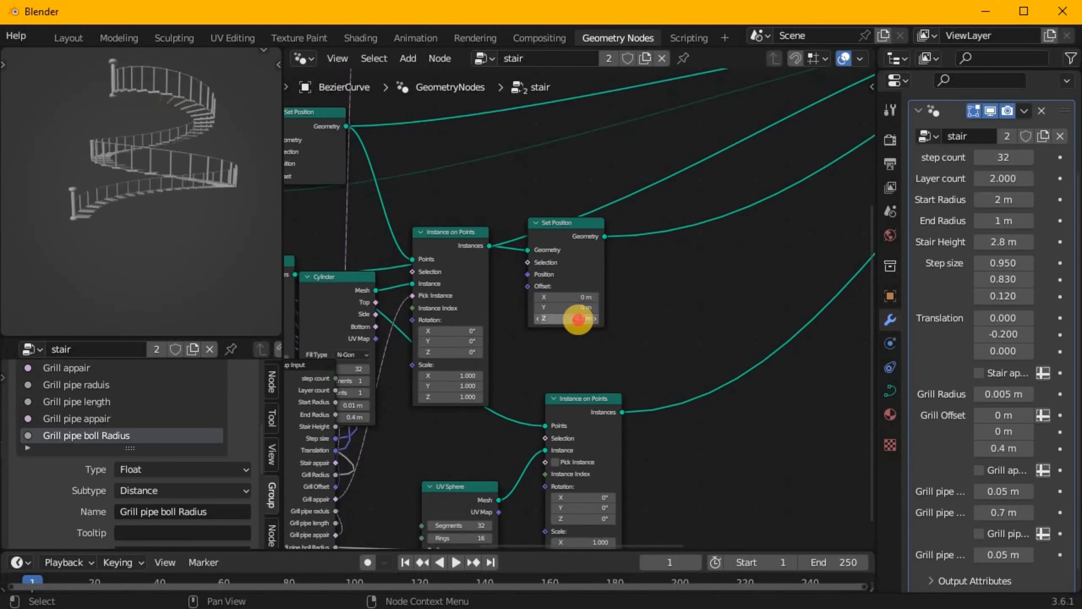
scroll(512, 362, "down", 5)
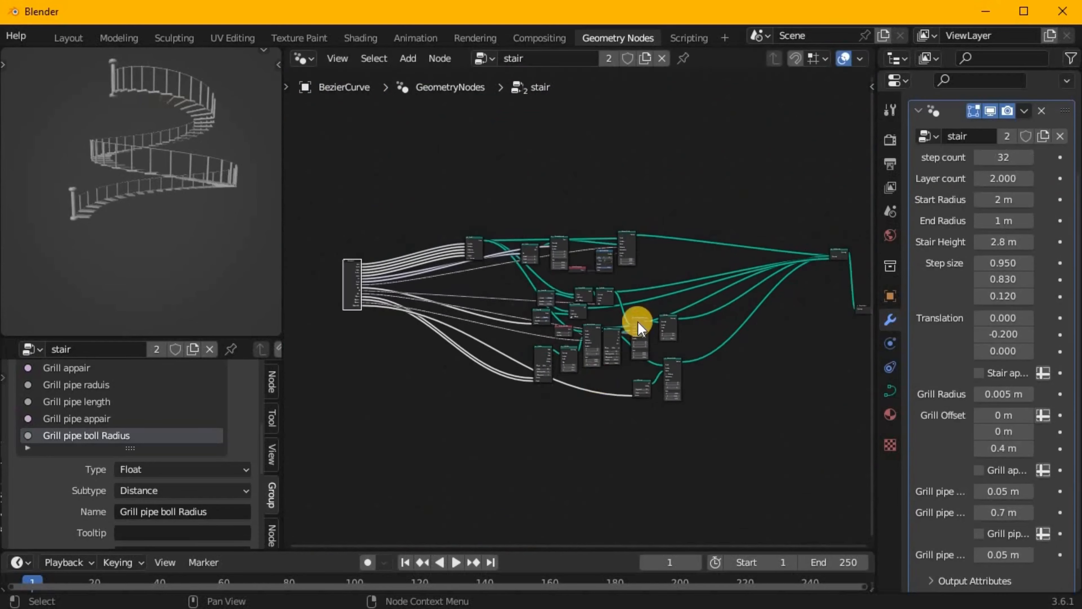
Add reroutes to all the links entering Join Geometry and line them up in one column.
scroll(637, 327, "up", 6)
scroll(686, 278, "down", 9)
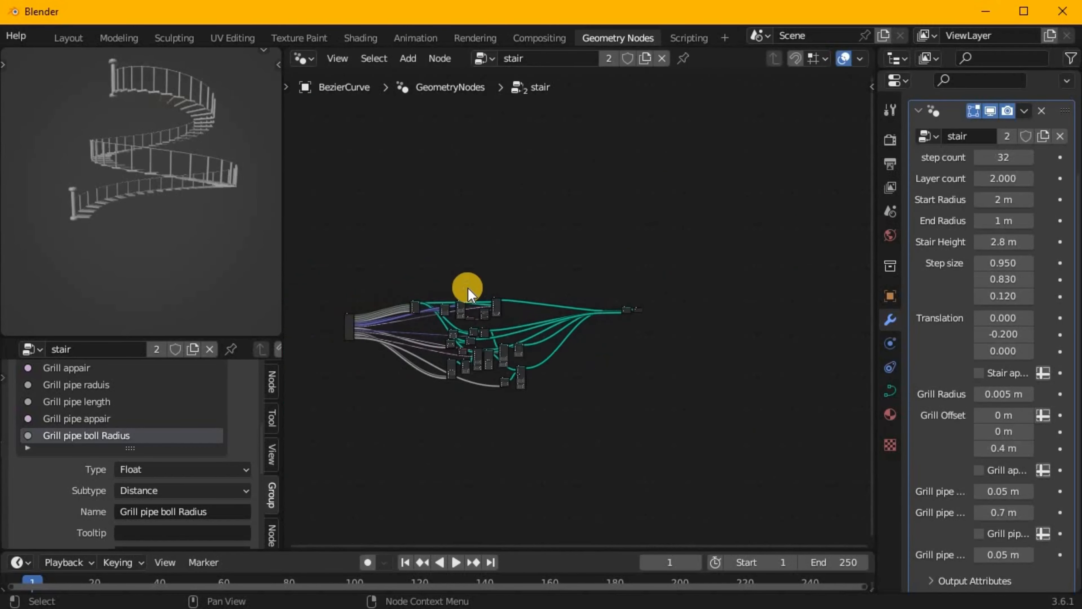
scroll(576, 310, "up", 8)
scroll(809, 307, "up", 4)
right_click_drag(553, 384, 565, 324, "shift")
key("s")
left_click(447, 430)
scroll(572, 310, "down", 3)
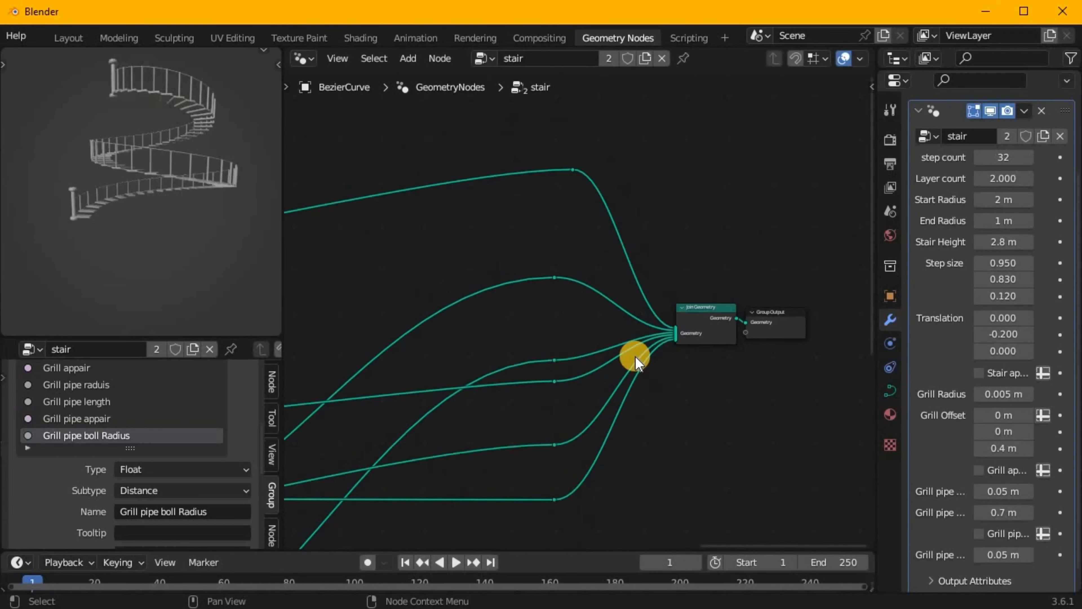
scroll(610, 330, "up", 3)
middle_click_drag(611, 329, 630, 425)
key("shift+a")
type("set")
left_click(613, 282)
left_click(577, 294)
key("ctrl+z")
Cut every Join Geometry link except the treads', create a material named Steps and assign it with a Set Material node.
right_click_drag(585, 214, 588, 436, "ctrl")
left_click(890, 414)
left_click(1010, 210)
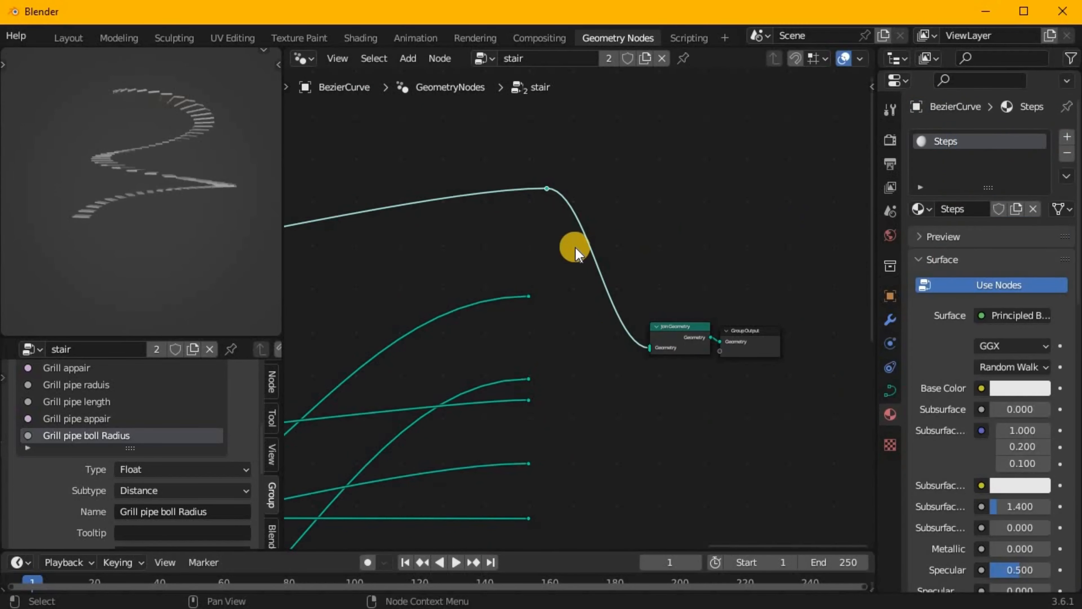
left_click(609, 308)
Reconnect the loose reroutes to Join Geometry one by one to identify the railing parts, undoing the last connection.
scroll(698, 346, "up", 6)
left_click_drag(428, 267, 671, 353)
left_click_drag(428, 398, 671, 352)
middle_click_drag(162, 179, 130, 249)
left_click_drag(428, 432, 670, 352)
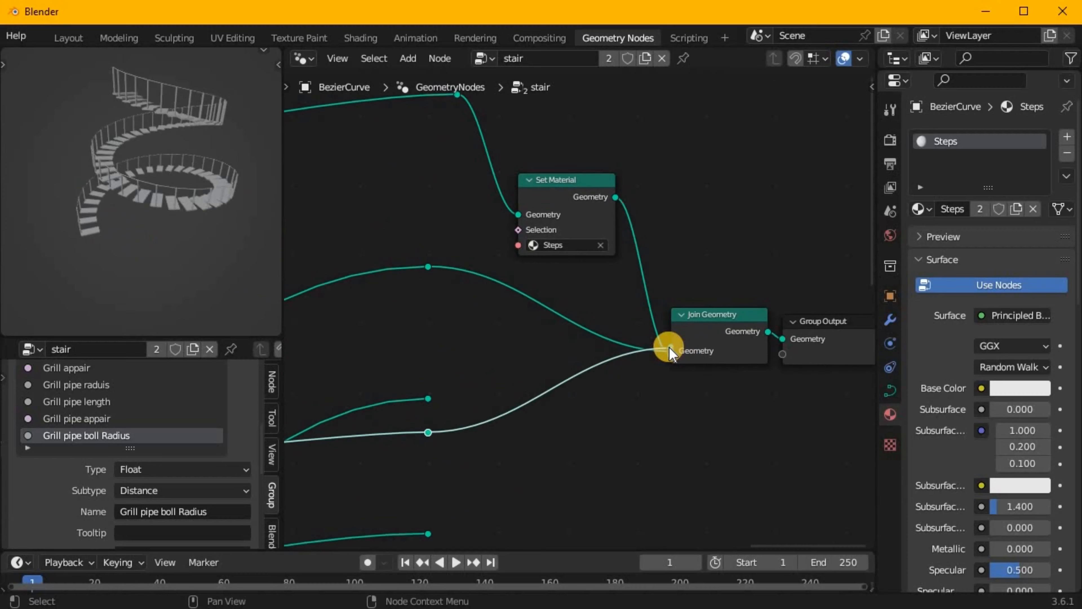
left_click_drag(428, 534, 671, 353)
middle_click_drag(128, 170, 102, 183)
key("ctrl+z")
Connect the remaining railing reroute to Join Geometry and stack the three railing reroutes together.
middle_click_drag(490, 426, 499, 280)
left_click_drag(444, 474, 679, 209)
middle_click_drag(171, 239, 203, 194)
scroll(632, 427, "down", 3)
left_click_drag(480, 510, 481, 257)
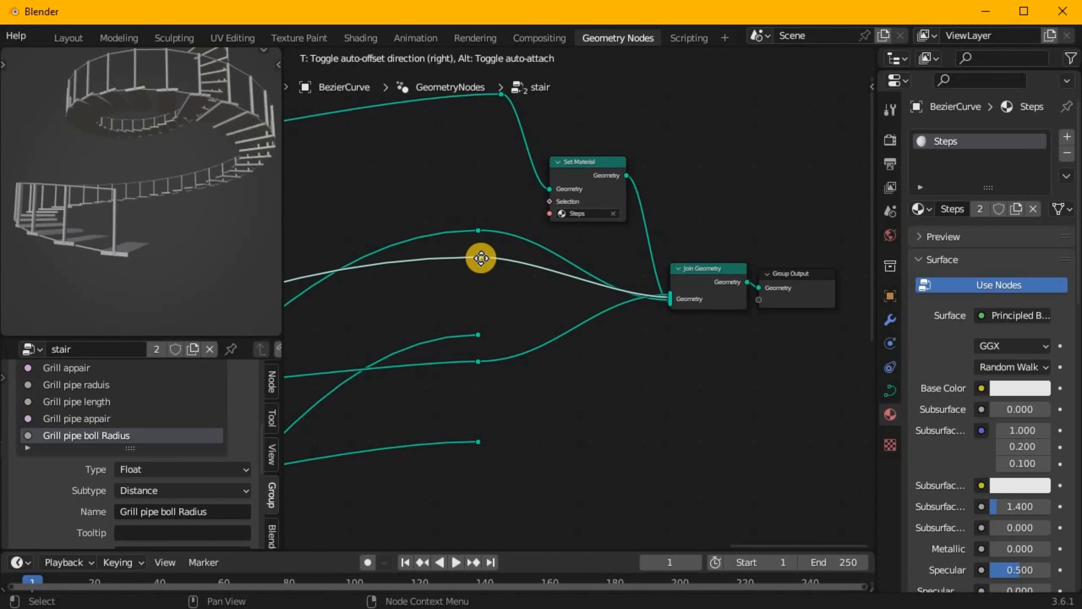
key("g")
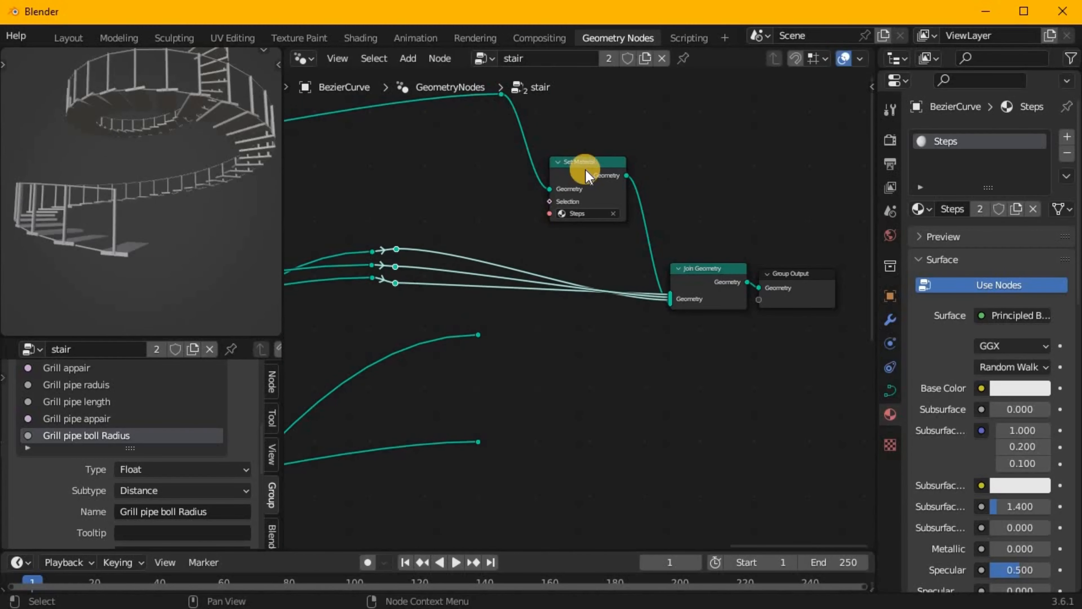
Add a second Join Geometry node, route the three railing links through it and connect it to the final Join Geometry.
scroll(401, 265, "up", 3)
middle_click_drag(400, 264, 442, 304)
key("ctrl+z")
left_click_drag(404, 292, 477, 299)
type("join")
key("Return")
left_click(475, 274)
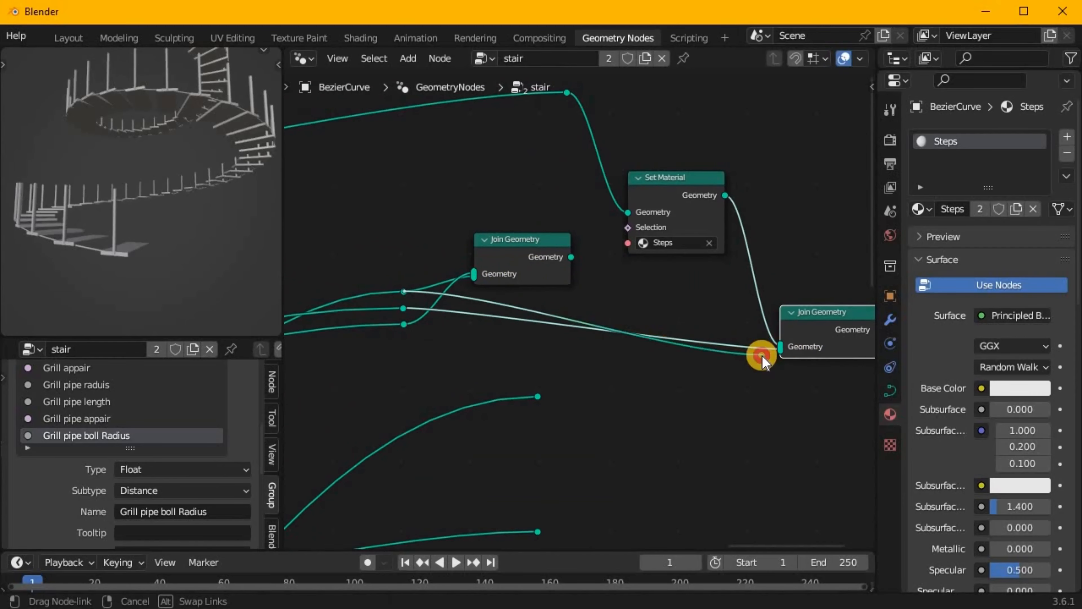
left_click_drag(762, 355, 741, 371)
left_click_drag(779, 349, 474, 274)
left_click_drag(615, 271, 862, 377)
Duplicate the Set Material node onto the railing link and give it a new material named Grill.
key("shift+d")
left_click(629, 393)
left_click(1067, 137)
left_click(974, 243)
double_click(962, 158)
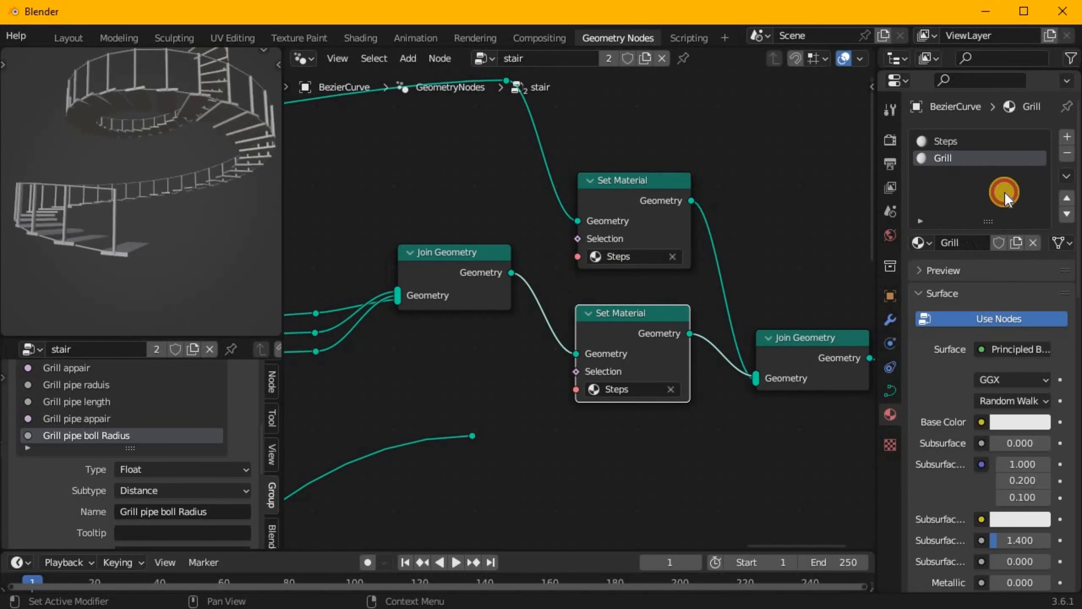
Connect the spheres to the final Join Geometry through a duplicated Set Material node with a new material named ball.
scroll(578, 316, "down", 2)
left_click_drag(495, 411, 701, 328)
left_click(1067, 137)
left_click(630, 278)
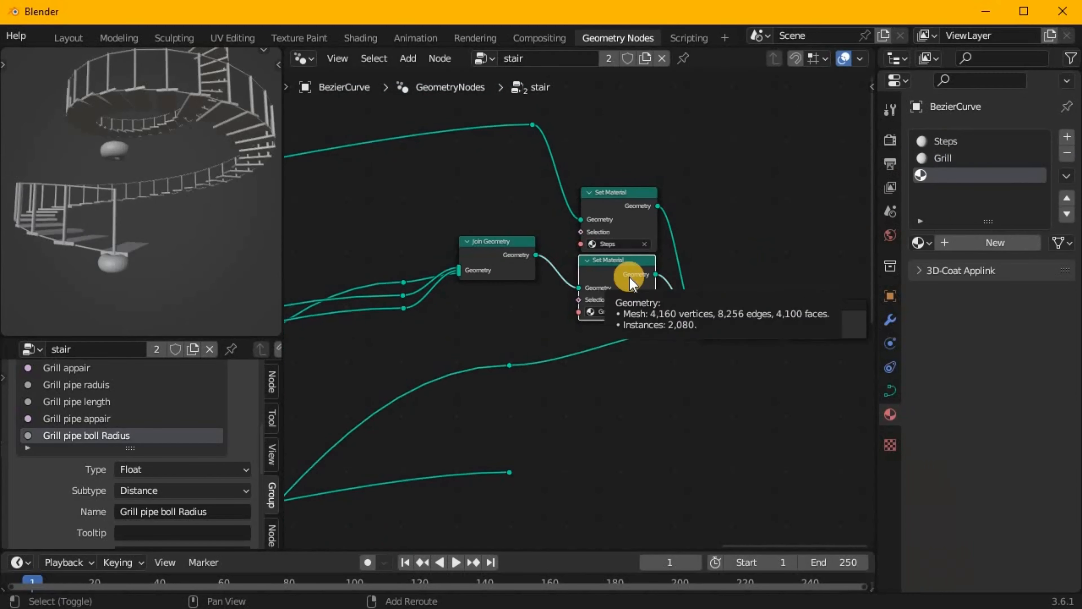
key("shift+d")
left_click(610, 370)
left_click(993, 243)
double_click(961, 176)
left_click(603, 403)
left_click_drag(629, 294, 640, 245)
Connect the end posts to the final Join Geometry through another duplicated Set Material node with a new material named pipe.
left_click_drag(460, 463, 792, 217)
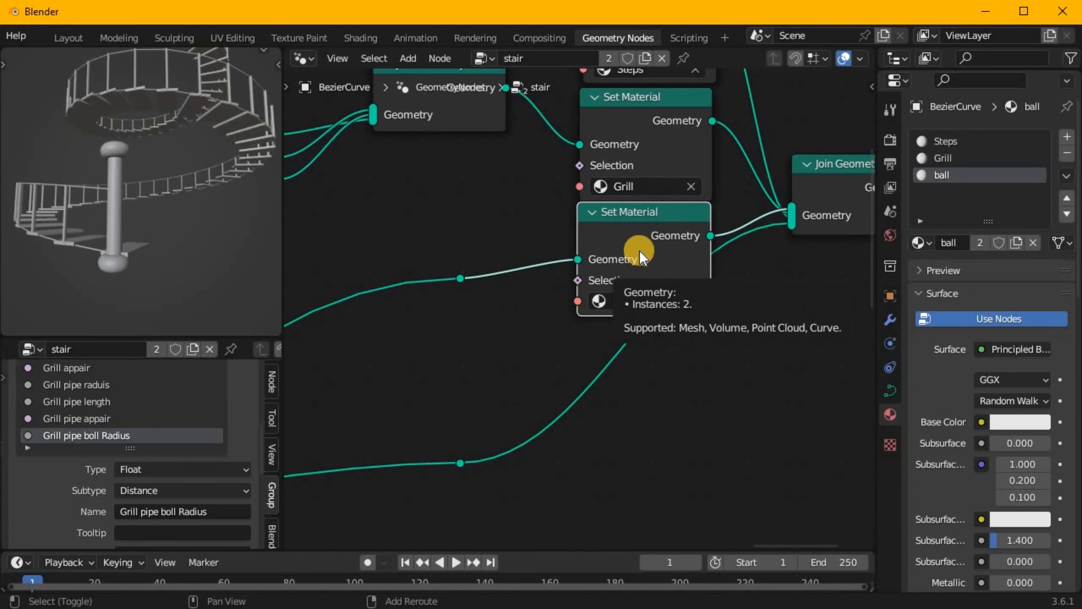
key("shift+d")
left_click(1067, 137)
left_click(993, 242)
double_click(961, 193)
type("pipe")
left_click(565, 480)
left_click(639, 326)
Place the Group Input beside the Set Material nodes and expose the treads' material as a group input.
scroll(581, 314, "down", 5)
left_click_drag(593, 377, 609, 357)
scroll(610, 358, "down", 5)
left_click_drag(448, 334, 700, 302)
scroll(700, 302, "up", 8)
left_click_drag(569, 407, 786, 278)
scroll(744, 362, "up", 2)
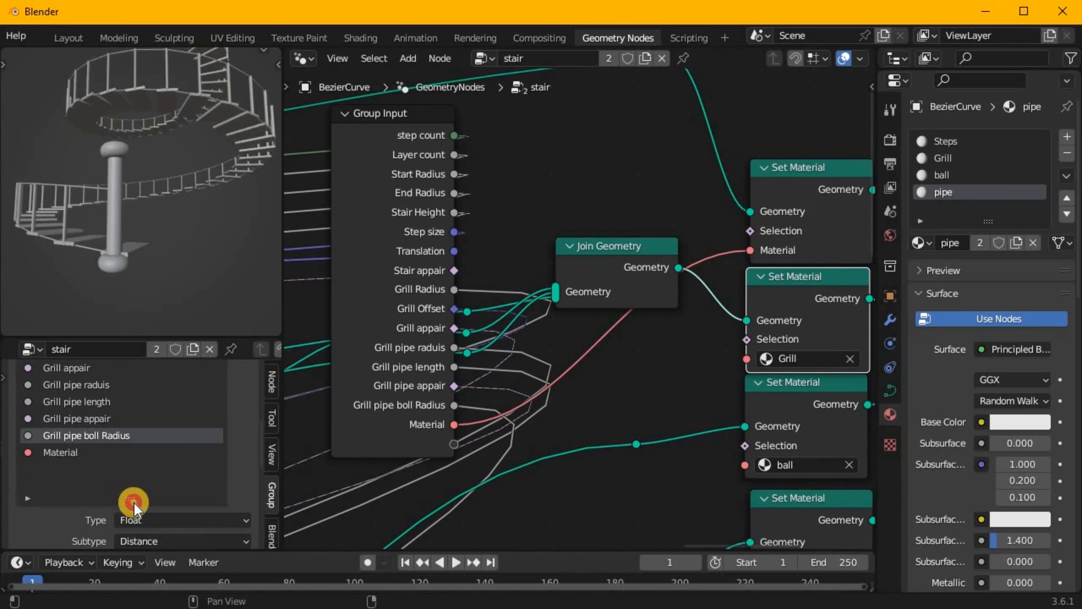
Name the treads' material input Step, and expose the railing's material as a group input named Grill.
double_click(45, 448)
left_click_drag(441, 448, 442, 446)
double_click(52, 410)
type("GRill")
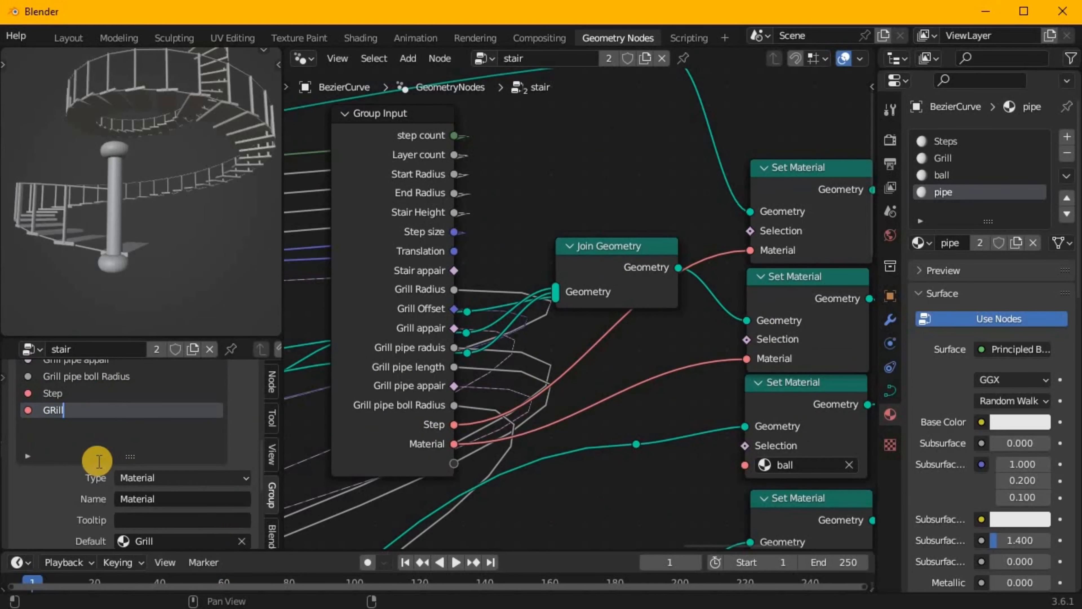
Expose the materials of the spheres and end posts as group inputs named ball and pipe.
left_click(339, 467)
scroll(742, 467, "up", 2)
middle_click_drag(742, 467, 766, 431)
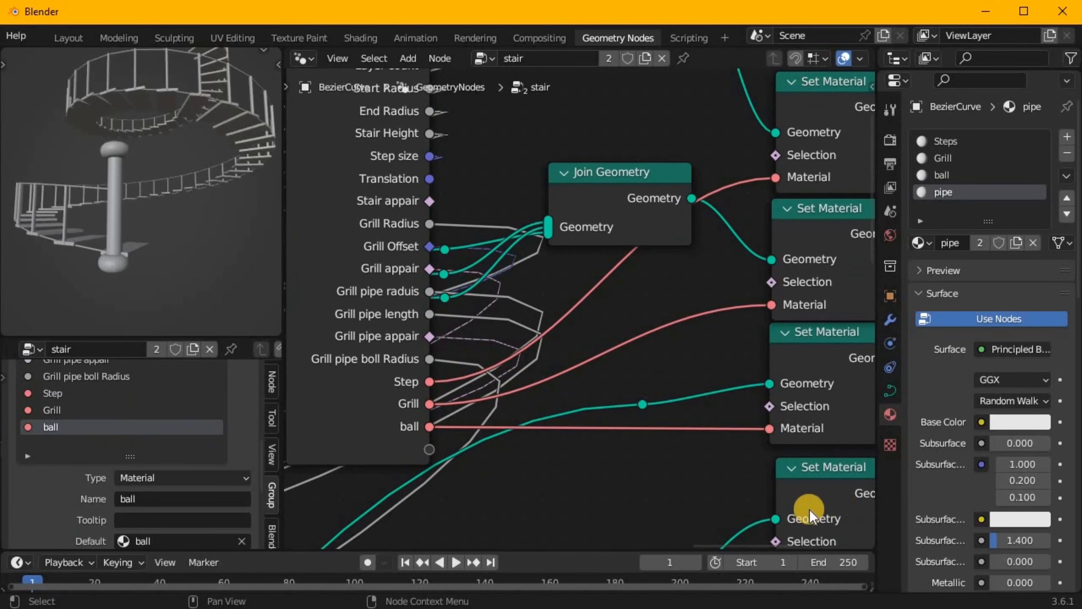
scroll(811, 516, "down", 1)
middle_click_drag(811, 516, 790, 474)
left_click_drag(758, 518, 439, 412)
left_click(375, 507)
Move the Group Input and the output-side nodes closer to the middle of the stair node network.
scroll(699, 375, "down", 8)
left_click_drag(662, 319, 365, 346)
scroll(370, 349, "up", 5)
right_click_drag(467, 490, 470, 273, "shift")
scroll(575, 313, "down", 3)
scroll(612, 430, "down", 2)
middle_click_drag(612, 430, 603, 321)
scroll(599, 325, "down", 5)
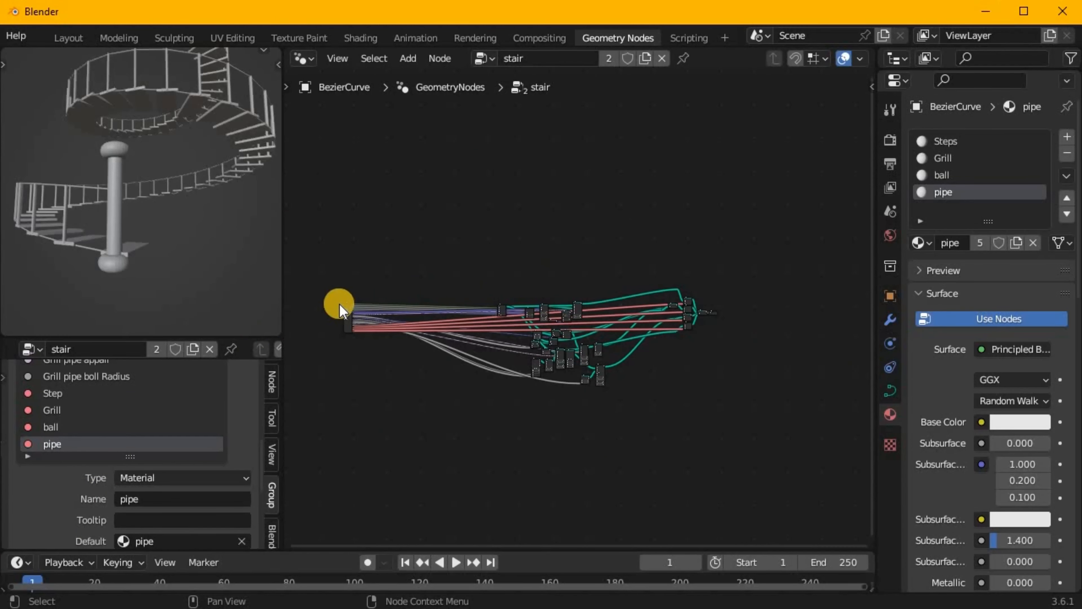
Save the Blender file as untitled.blend.
scroll(512, 318, "down", 2)
left_click_drag(325, 281, 374, 346)
key("g")
left_click(488, 349)
left_click_drag(636, 276, 763, 406)
key("g")
left_click(711, 401)
scroll(453, 315, "up", 15)
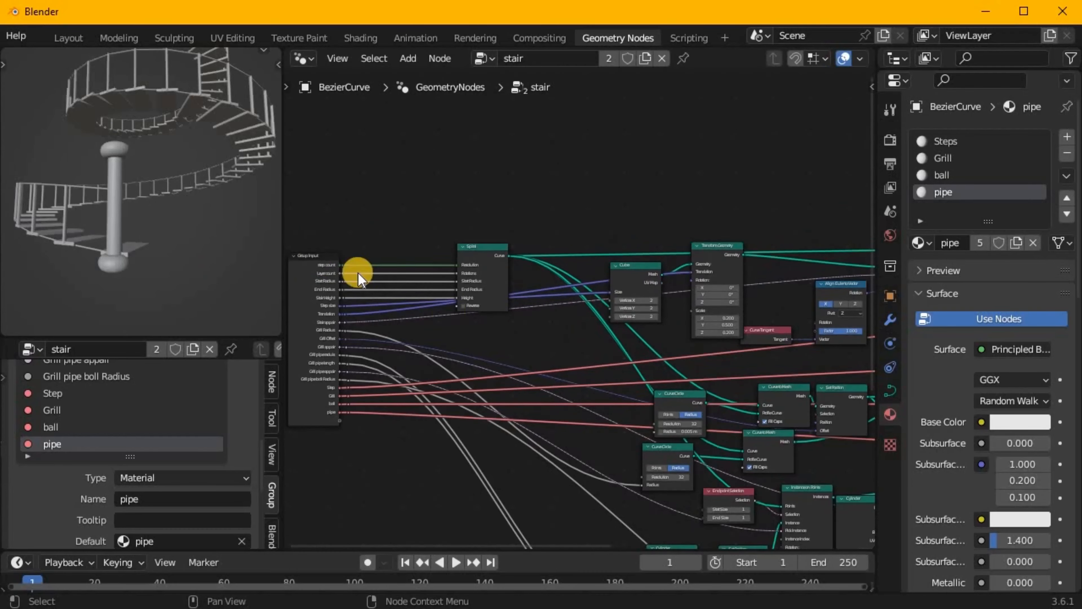
key("n")
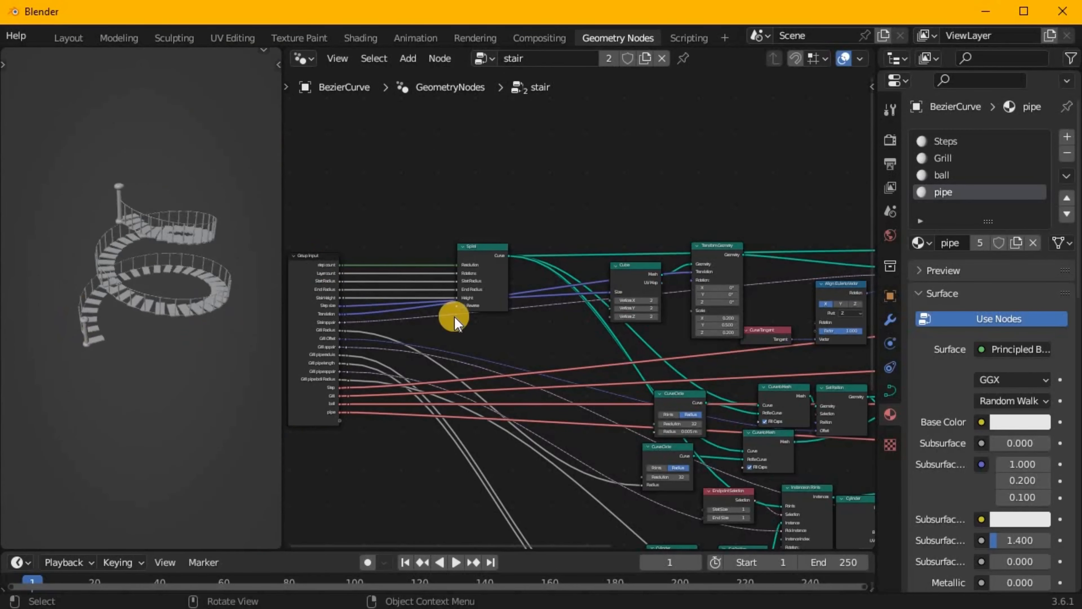
scroll(452, 310, "down", 3)
scroll(25, 36, "up", 5)
left_click(37, 36)
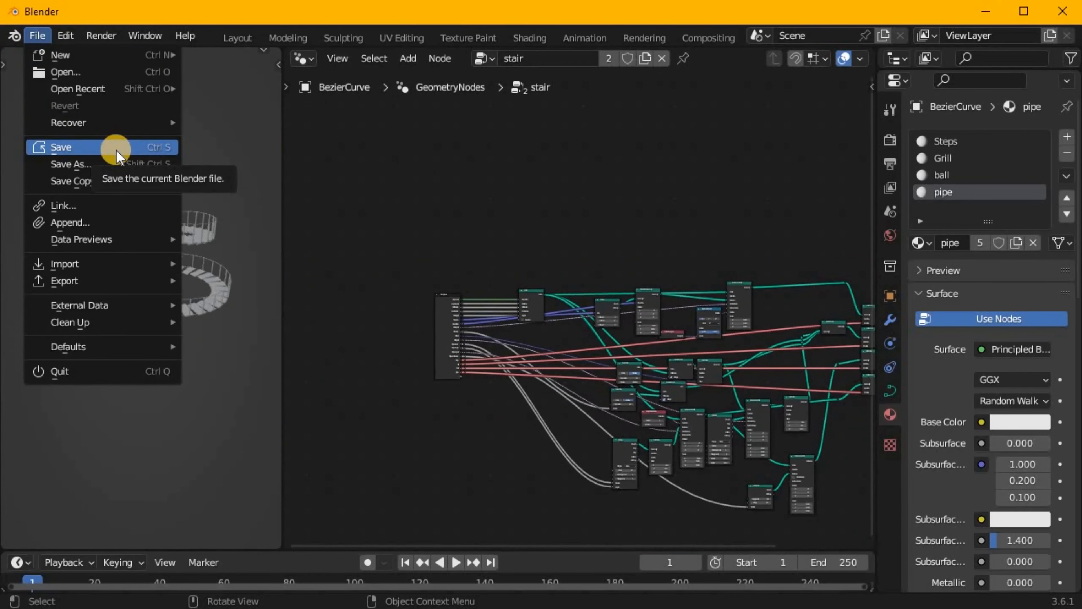
left_click(116, 149)
scroll(425, 244, "down", 1)
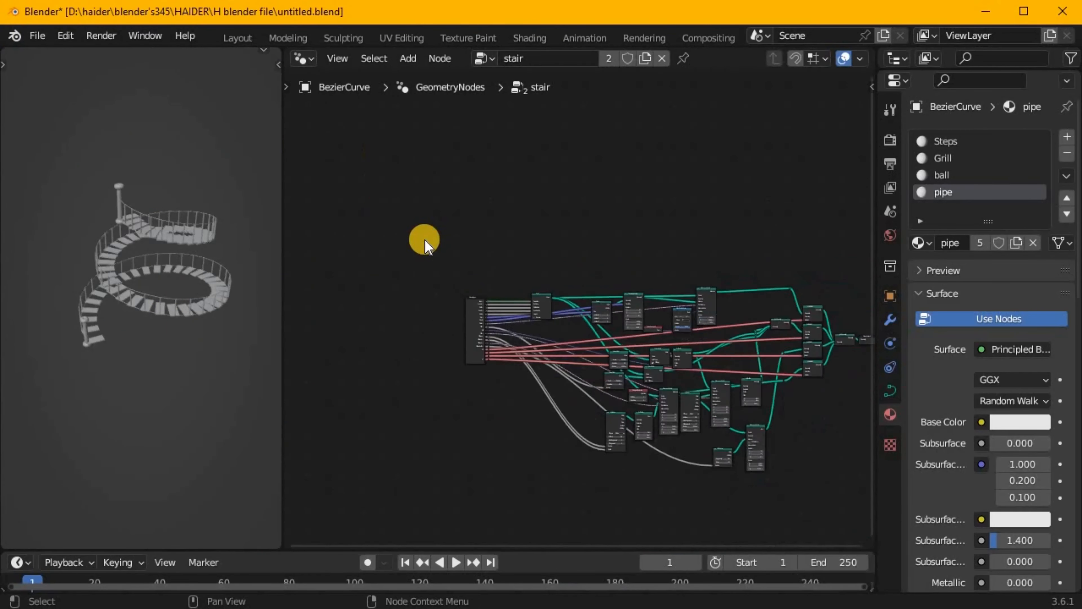
scroll(425, 244, "up", 1)
middle_click_drag(425, 244, 273, 281)
Switch to the Shading workspace.
left_click(38, 36)
left_click(236, 38)
left_click_drag(949, 219, 949, 136)
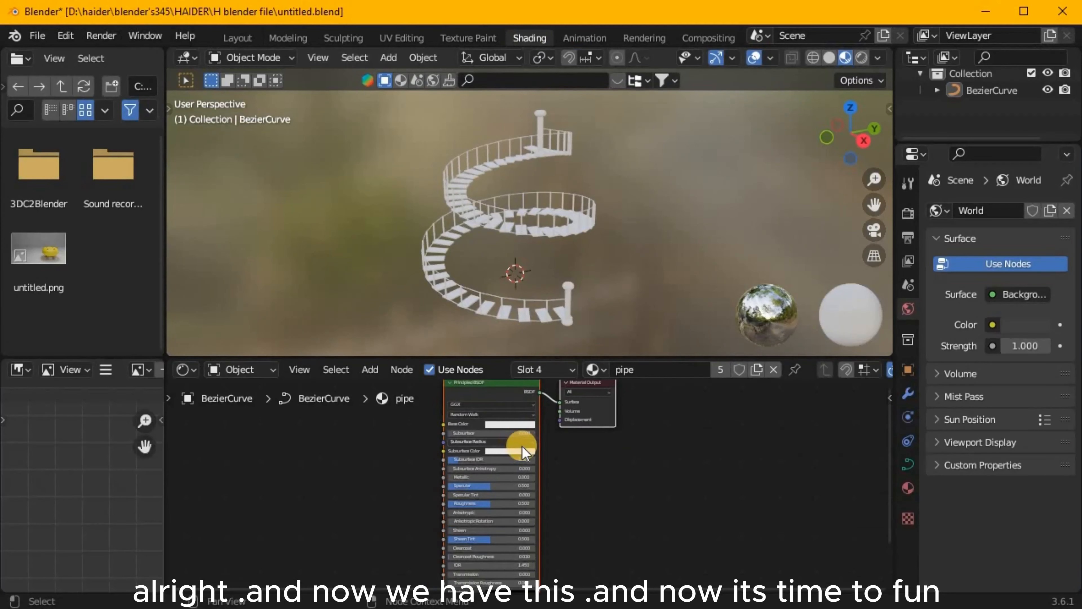
Find the Material Library VX add-on in the preferences and enable it.
left_click(65, 35)
left_click(170, 282)
type("mate")
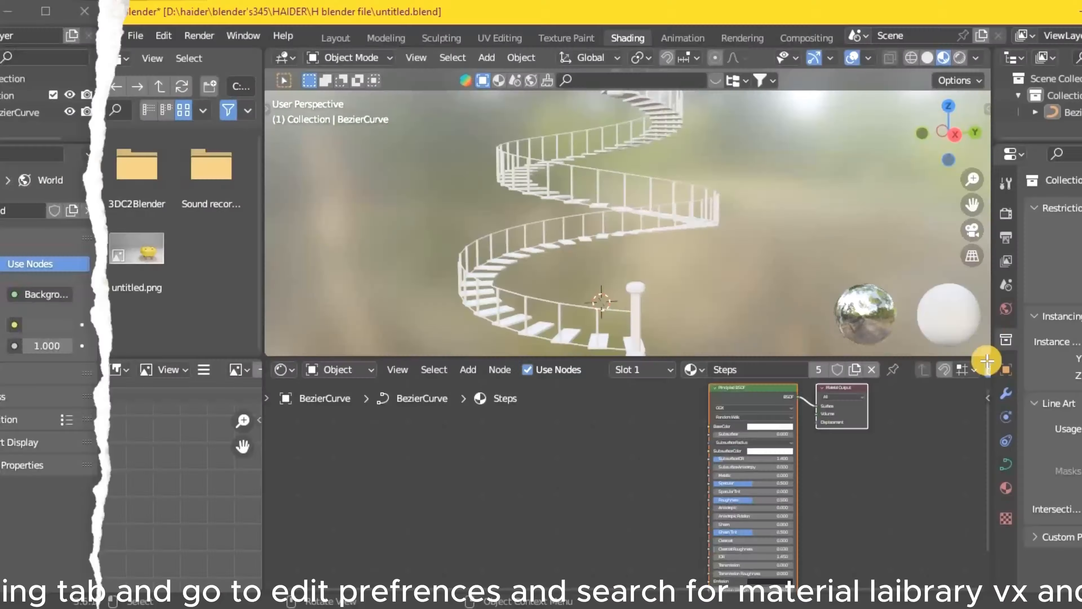
left_click(443, 156)
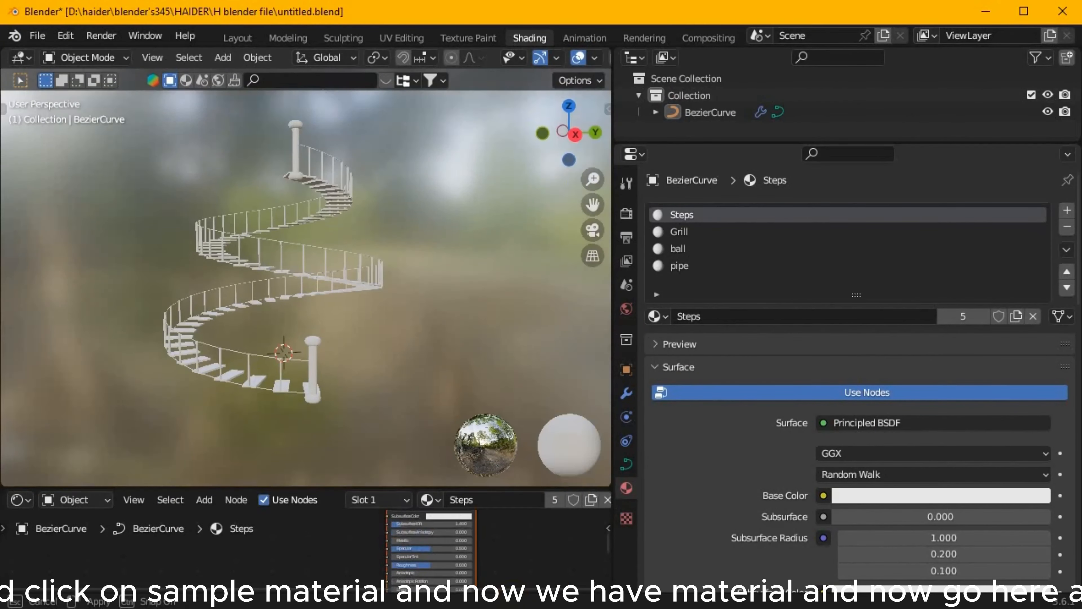
Apply the wood material from the Sample Materials library to the staircase's Steps material slot.
scroll(785, 278, "down", 15)
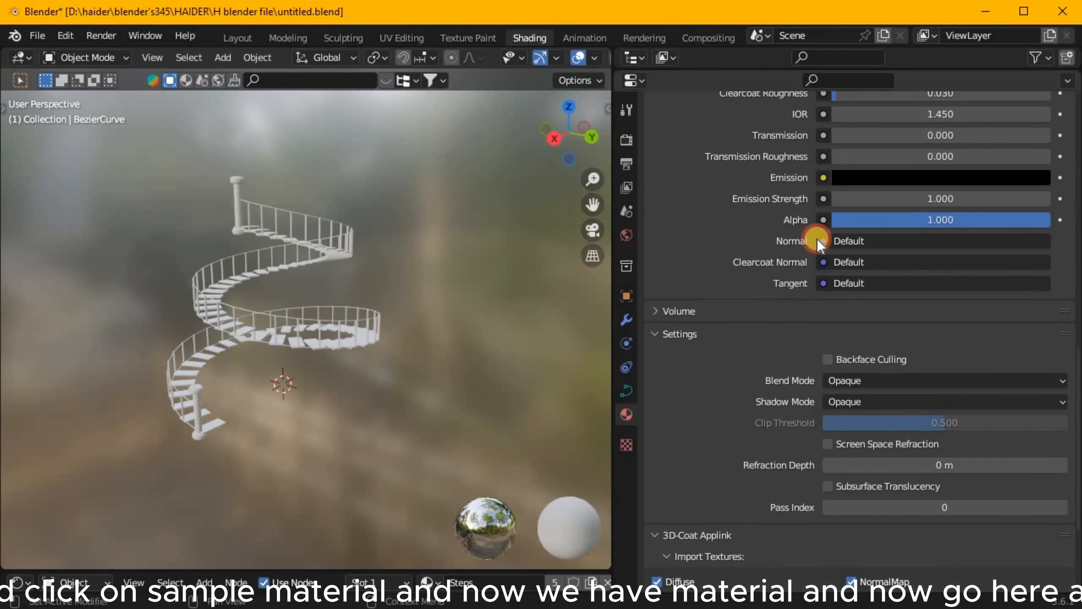
scroll(819, 245, "down", 10)
left_click(767, 334)
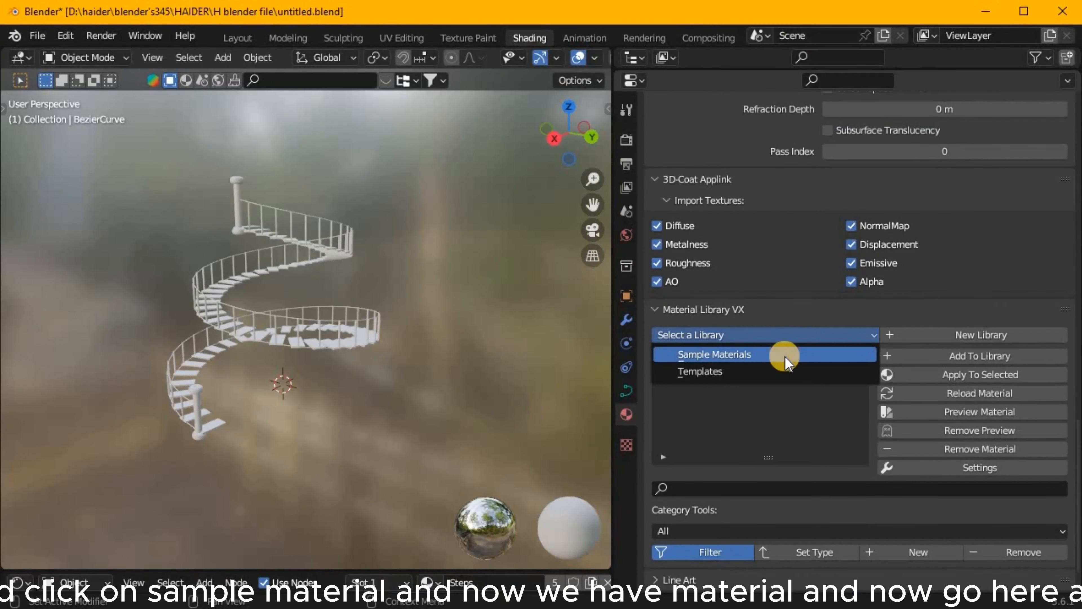
left_click(730, 357)
scroll(727, 398, "down", 10)
left_click(724, 433)
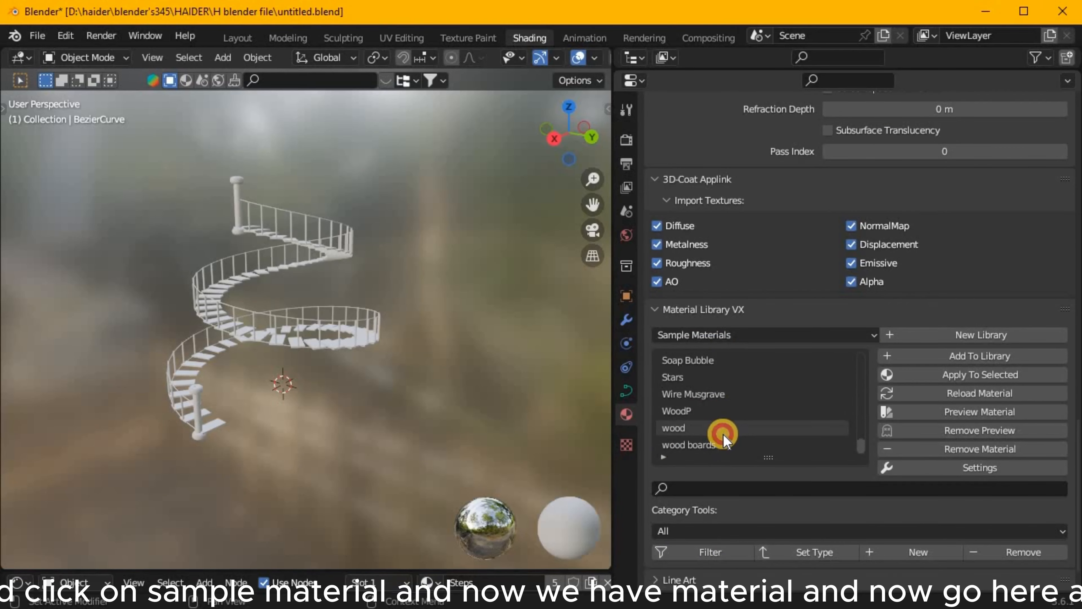
scroll(892, 288, "up", 20)
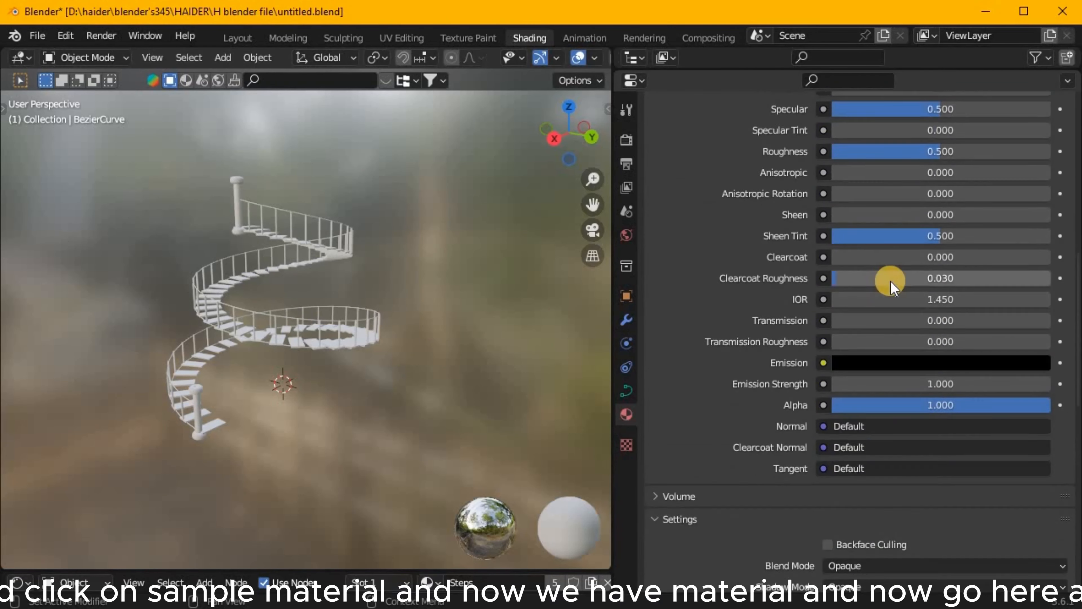
scroll(788, 256, "down", 20)
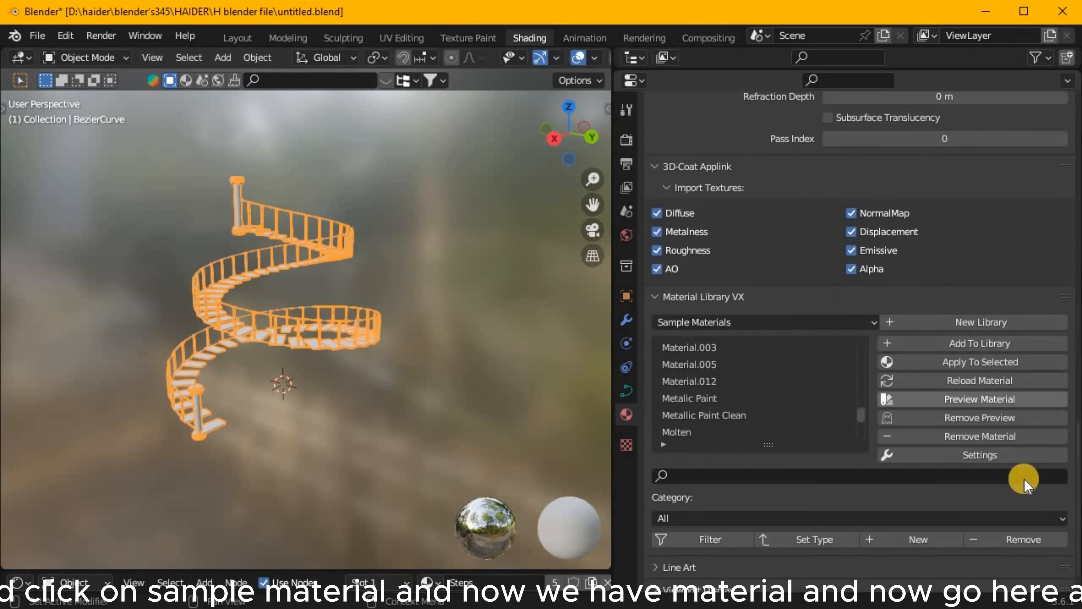
scroll(1024, 479, "down", 1)
left_click(980, 330)
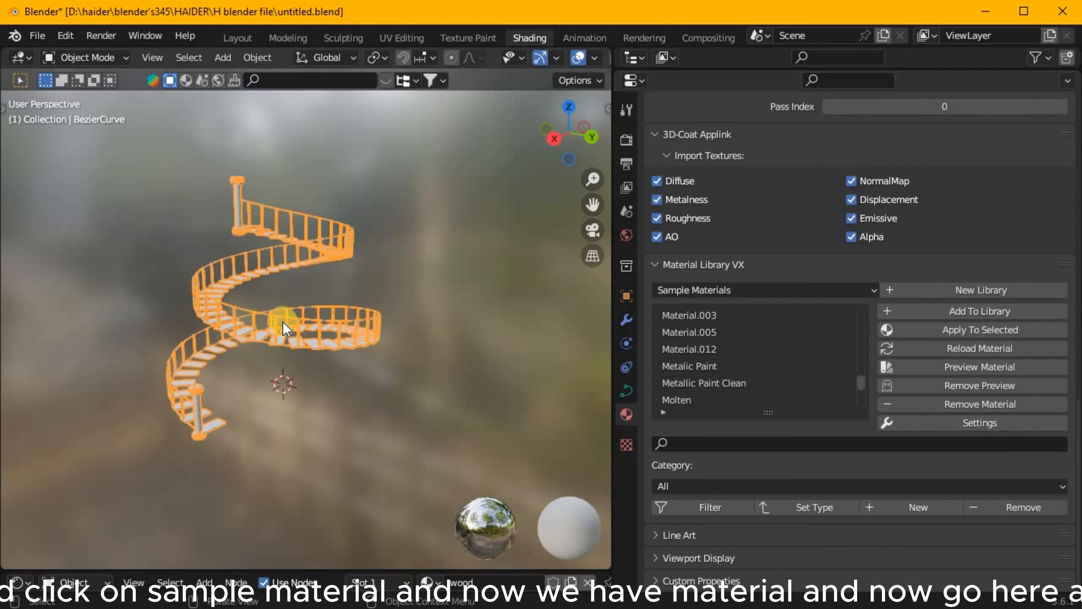
Assign the wood material to the Step input of the staircase's geometry nodes modifier.
middle_click_drag(263, 300, 164, 280)
scroll(298, 341, "up", 4)
left_click(357, 459)
scroll(935, 314, "up", 20)
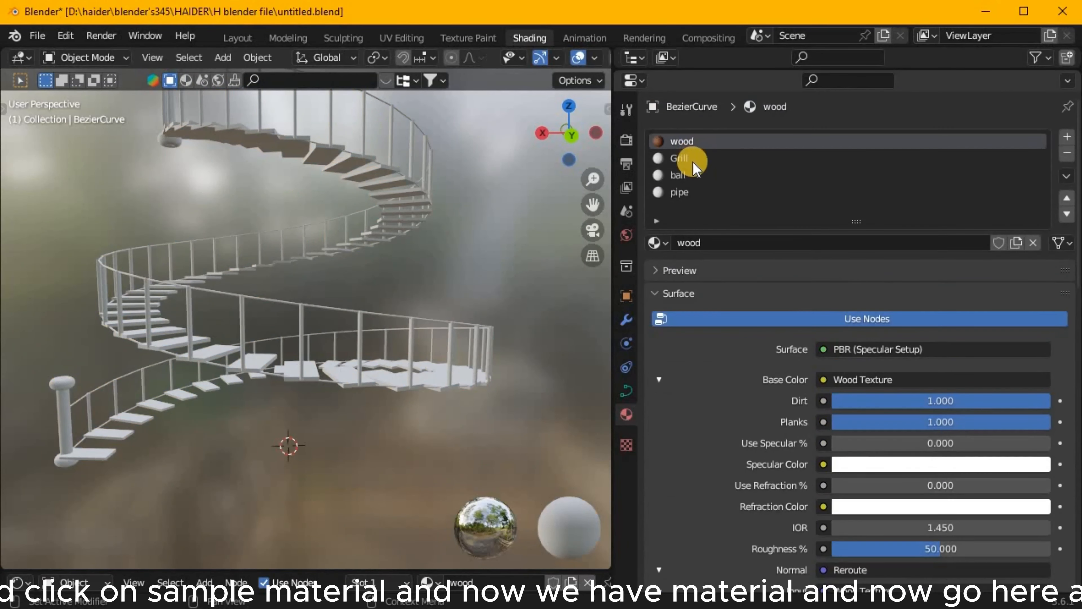
left_click(693, 162)
middle_click_drag(442, 221, 597, 331)
left_click(624, 324)
left_click(1024, 472)
left_click(938, 471)
left_click(923, 393)
middle_click_drag(338, 373, 302, 306)
Set the Grill material's Metallic to 1.000 and its Roughness to about 0.323.
left_click(625, 420)
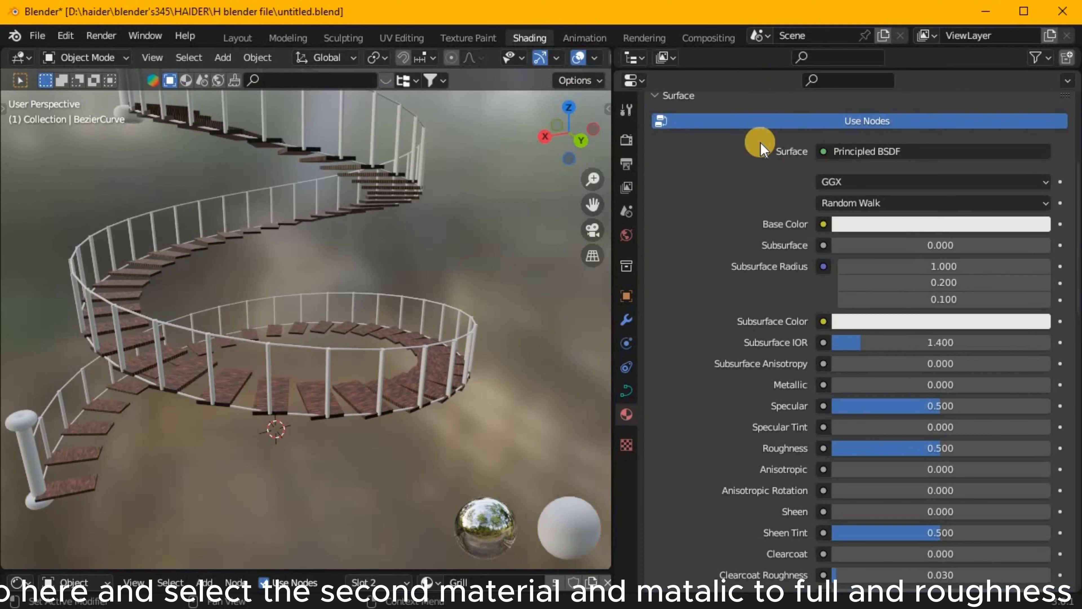
scroll(820, 329, "down", 7)
left_click_drag(936, 308, 902, 308)
scroll(906, 545, "down", 16)
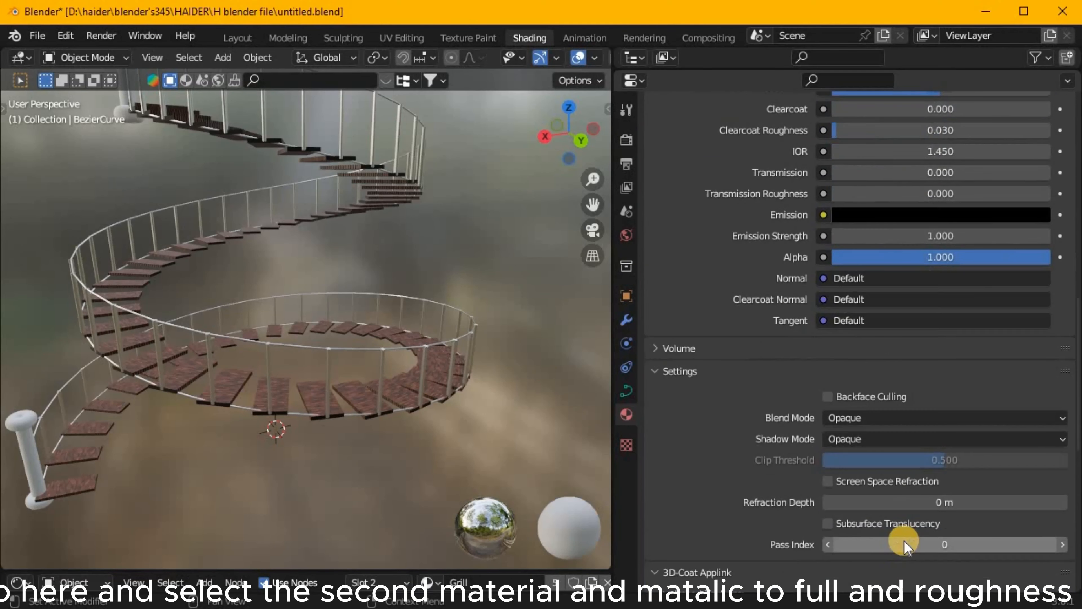
Resize the editors so the shader nodes, the staircase view and the material properties share the window.
left_click_drag(343, 569, 384, 361)
left_click_drag(613, 269, 1057, 273)
scroll(575, 282, "down", 4)
scroll(554, 460, "down", 3)
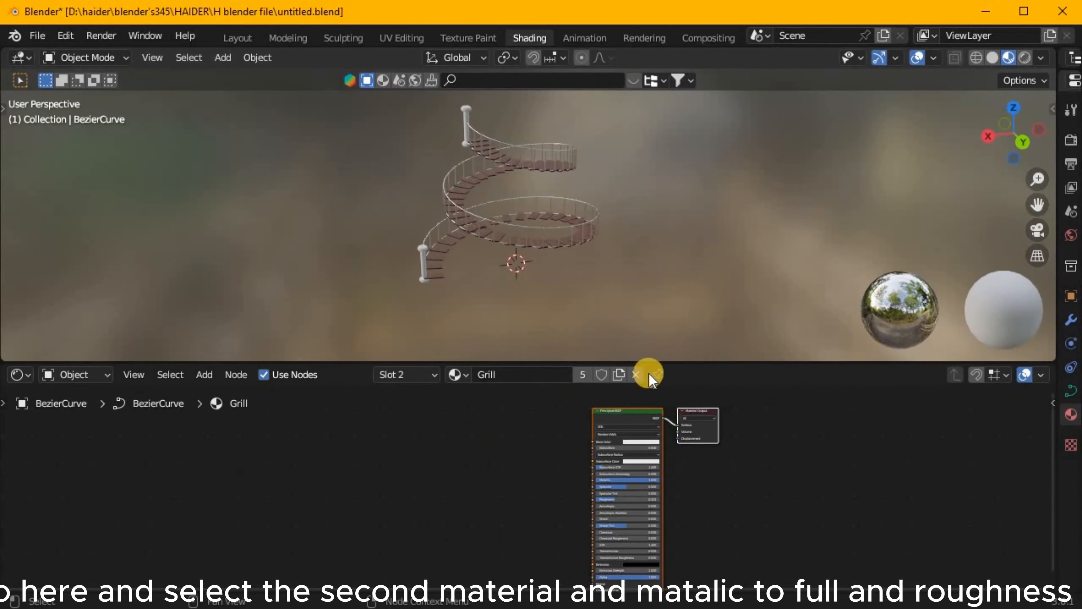
left_click_drag(646, 362, 618, 298)
scroll(575, 239, "down", 4)
scroll(383, 469, "up", 4)
scroll(519, 203, "up", 10)
middle_click_drag(497, 283, 479, 261)
scroll(640, 420, "up", 5)
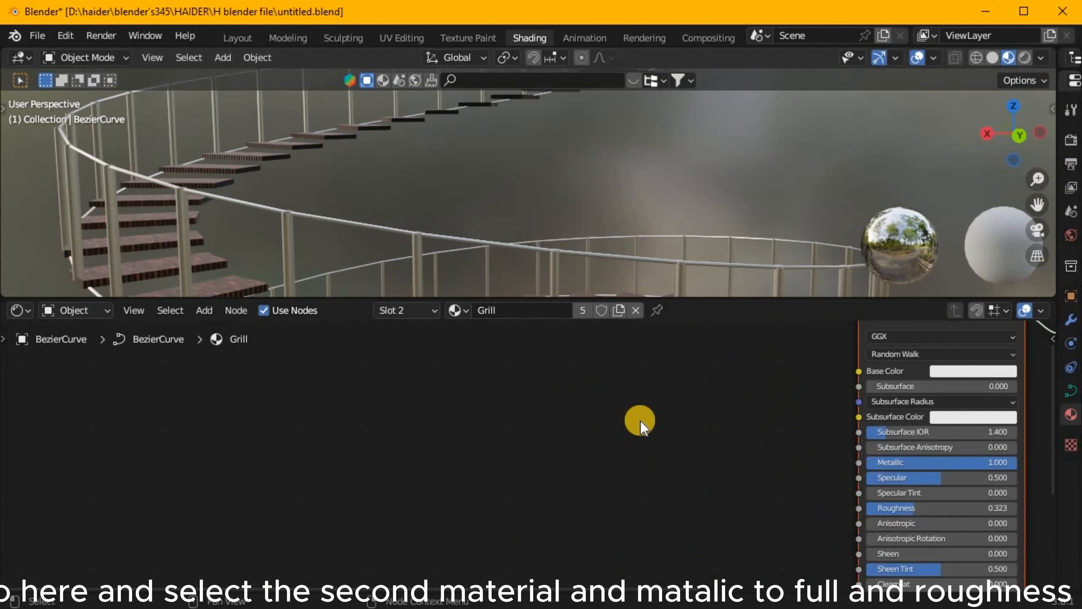
Apply the Basic Glass sample material to the Grill slot and assign it to the modifier's Grill input.
scroll(643, 373, "down", 4)
left_click_drag(1056, 271, 818, 275)
scroll(907, 490, "down", 6)
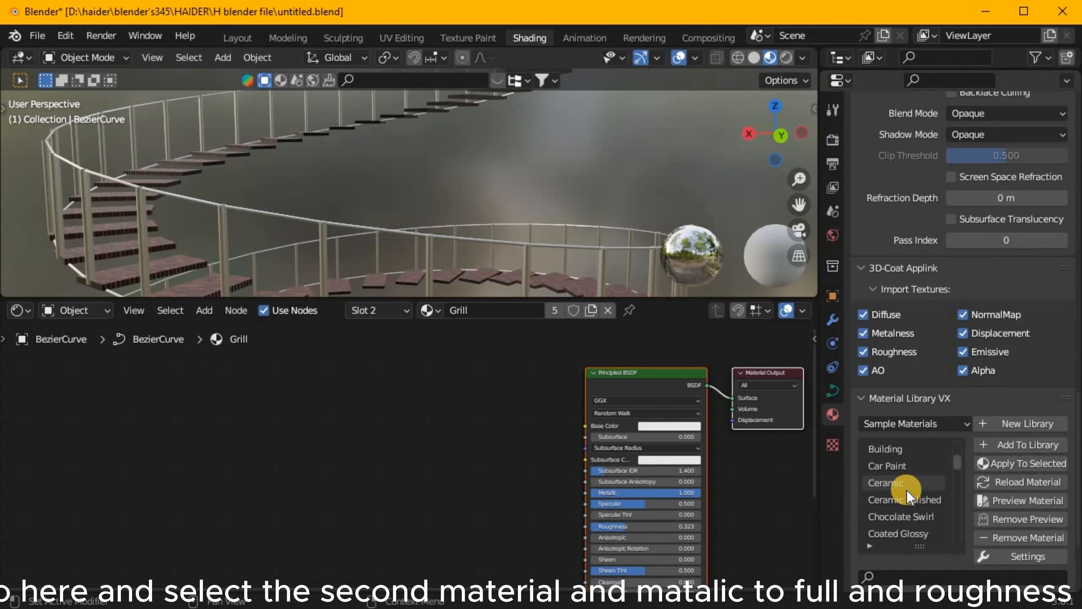
left_click(1028, 464)
left_click(833, 319)
left_click(990, 491)
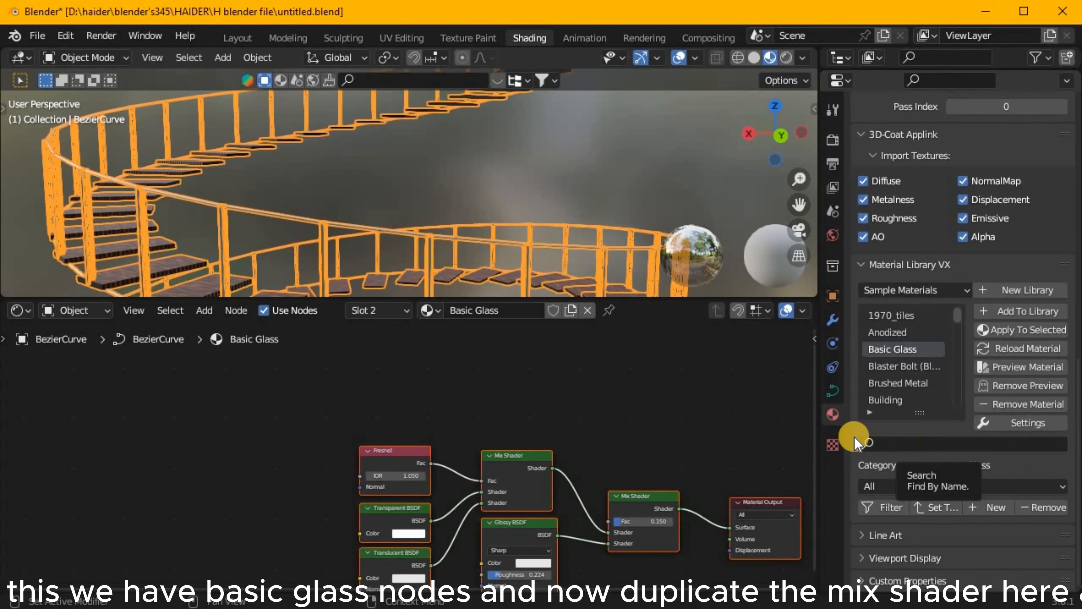
left_click(832, 319)
left_click(1005, 491)
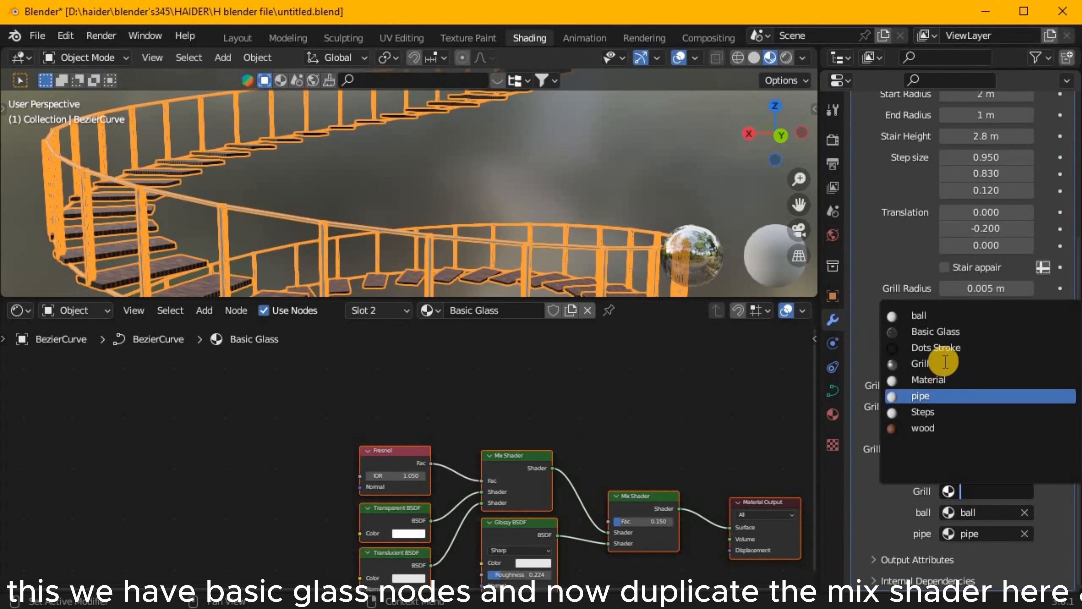
left_click(967, 333)
middle_click_drag(373, 165, 384, 204)
scroll(385, 203, "up", 6)
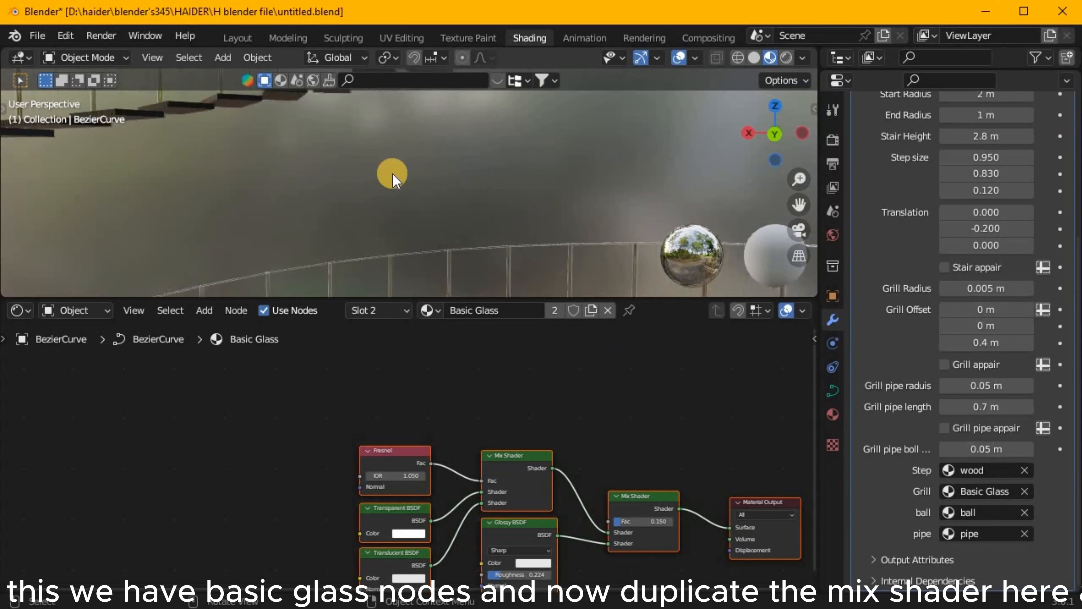
scroll(394, 175, "down", 4)
Duplicate the last Mix Shader before the Material Output and feed the glass shader into the copy's second Shader input.
middle_click_drag(382, 486, 392, 424)
scroll(392, 424, "down", 3)
left_click_drag(324, 354, 572, 484)
left_click_drag(583, 435, 471, 523)
left_click(482, 522)
key("shift+d")
left_click(620, 457)
left_click_drag(684, 457, 713, 441)
left_click_drag(577, 483, 578, 493)
left_click_drag(601, 461, 638, 435)
scroll(519, 515, "up", 3)
middle_click_drag(519, 515, 553, 495)
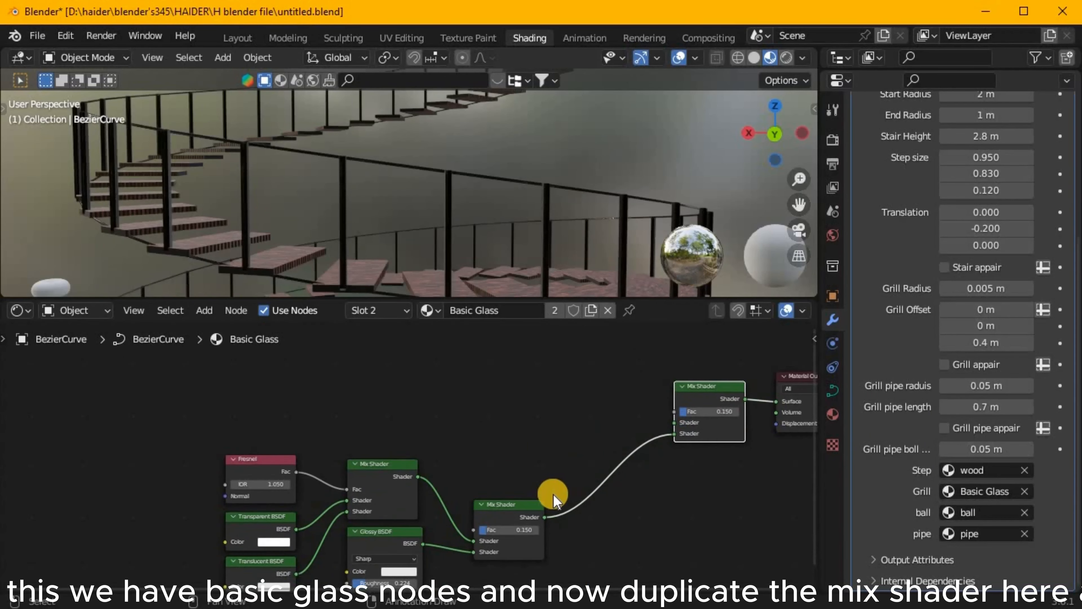
Add a Principled BSDF feeding the first Shader input of the duplicated Mix Shader.
left_click_drag(675, 422, 534, 362)
type("pri")
left_click(522, 390)
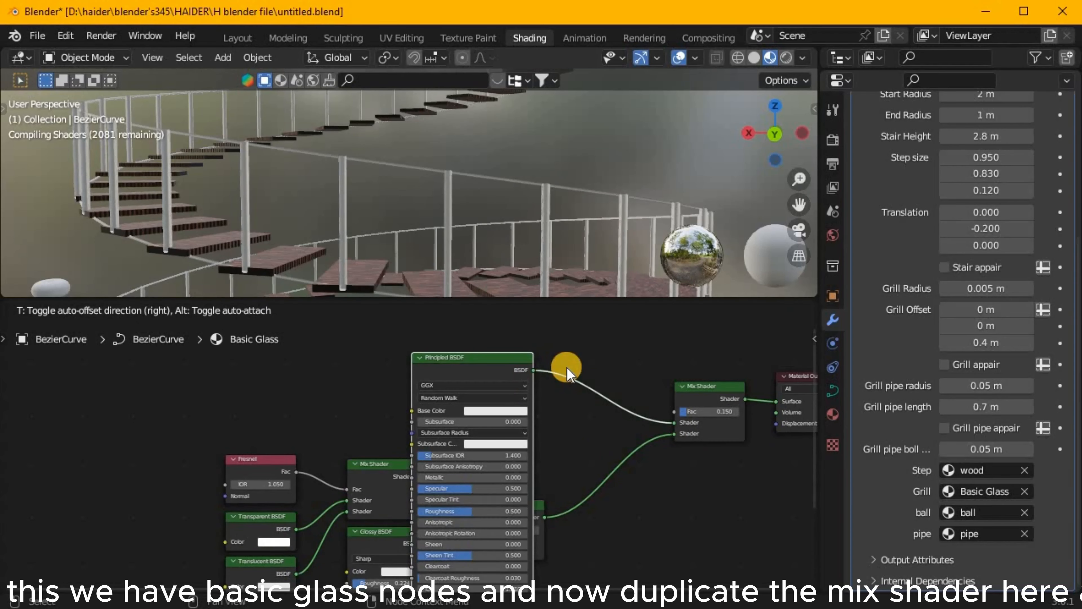
left_click(609, 344)
middle_click_drag(751, 489, 649, 393)
scroll(649, 393, "down", 5)
scroll(553, 427, "up", 7)
Drive the Principled BSDF's Base Color with a new Wave Texture and set its scale to about 18.3.
left_click_drag(608, 467, 481, 416)
type("wave")
key("Return")
left_click(535, 459)
middle_click_drag(552, 544, 633, 472)
scroll(633, 473, "up", 3)
left_click_drag(625, 447, 634, 303)
left_click_drag(607, 353, 387, 381)
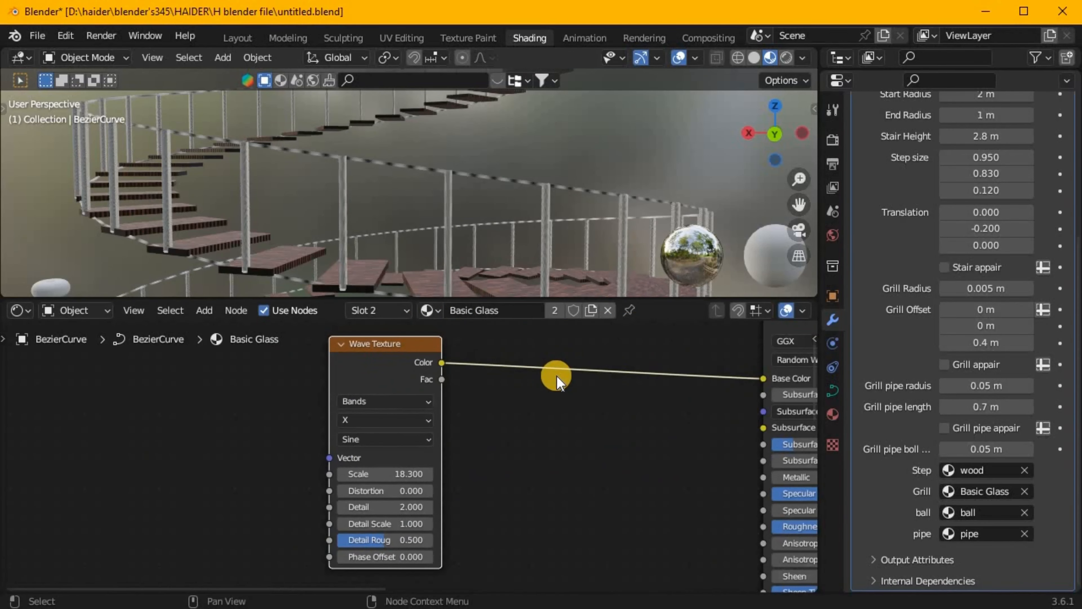
Insert a Color Ramp between the Wave Texture and Base Color, and move its black stop to about 0.409.
key("shift+a")
type("scolor")
key("Return")
left_click(485, 370)
scroll(411, 418, "up", 5)
left_click_drag(568, 421, 640, 423)
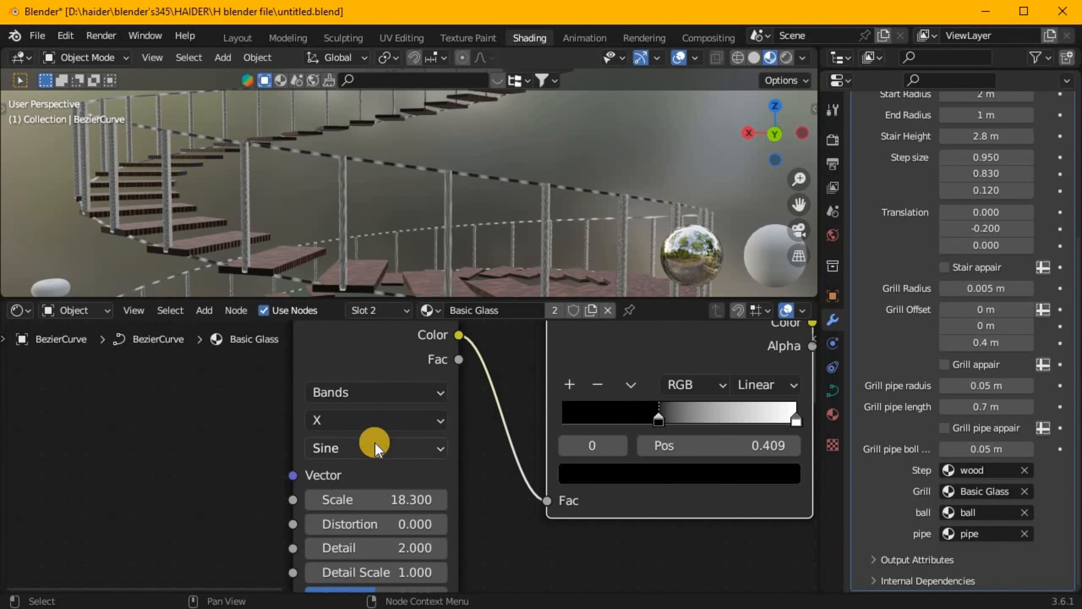
Set the Wave Texture's band direction to Z and move the Color Ramp's white stop to about 0.509.
left_click(375, 421)
left_click(365, 508)
left_click_drag(796, 421, 667, 420)
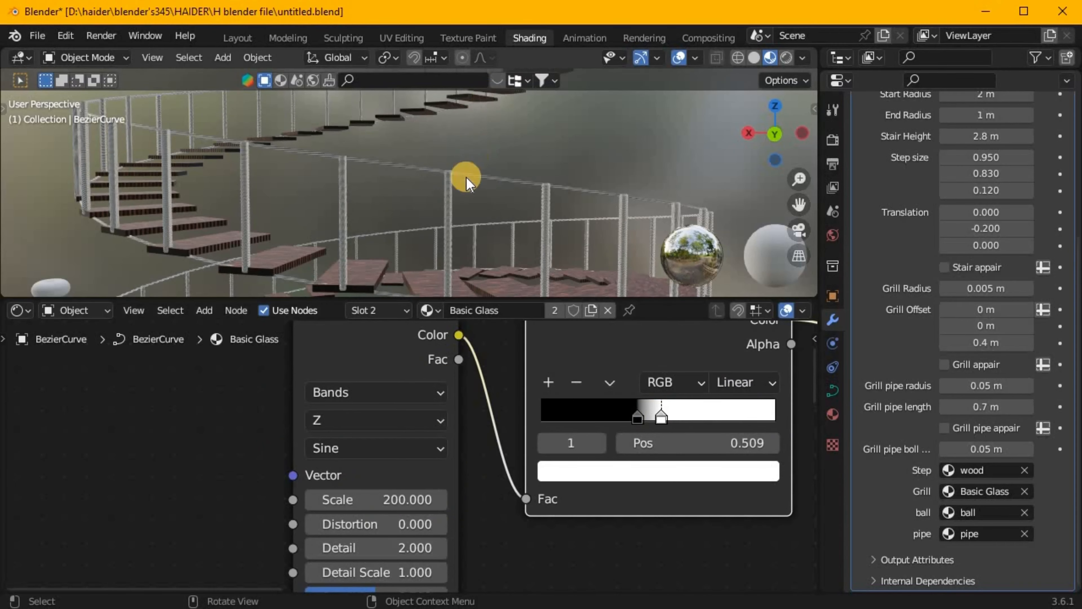
Set the Wave Texture's scale to 50 and its band direction to X.
middle_click_drag(466, 180, 435, 144)
type("50")
key("Return")
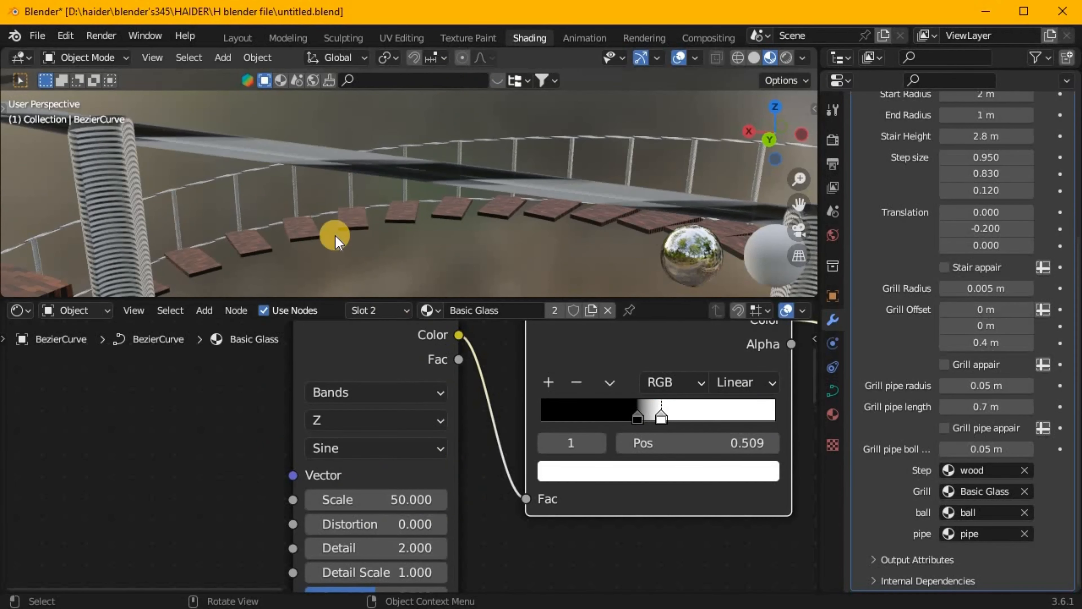
left_click(375, 420)
left_click(366, 465)
scroll(416, 273, "down", 5)
scroll(529, 416, "down", 3)
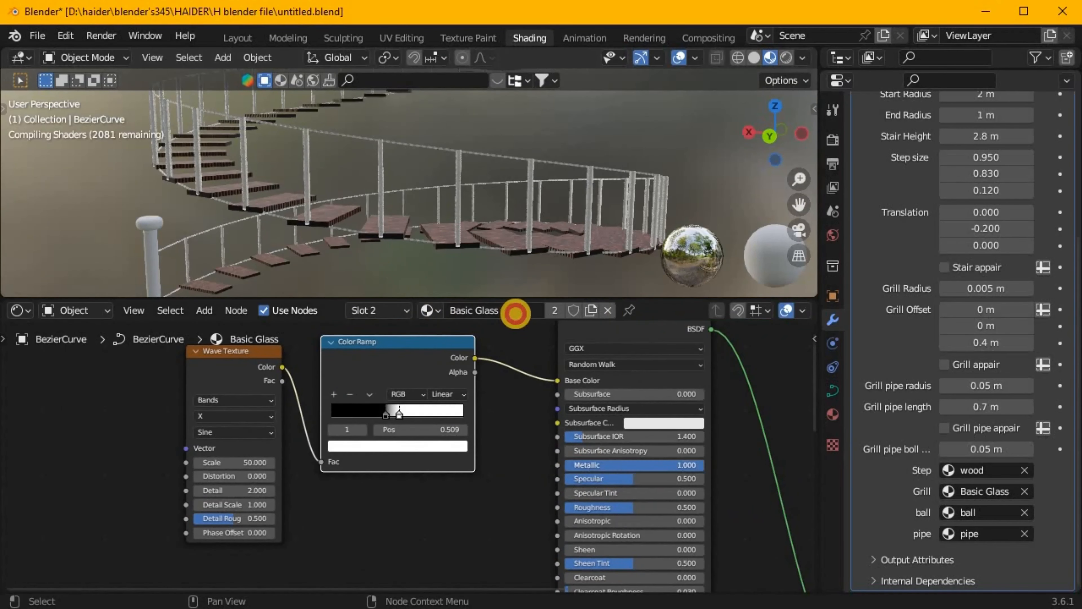
Change the ball material's surface to Emission with a strength of about 7.6 and a very pale green color.
left_click(910, 175)
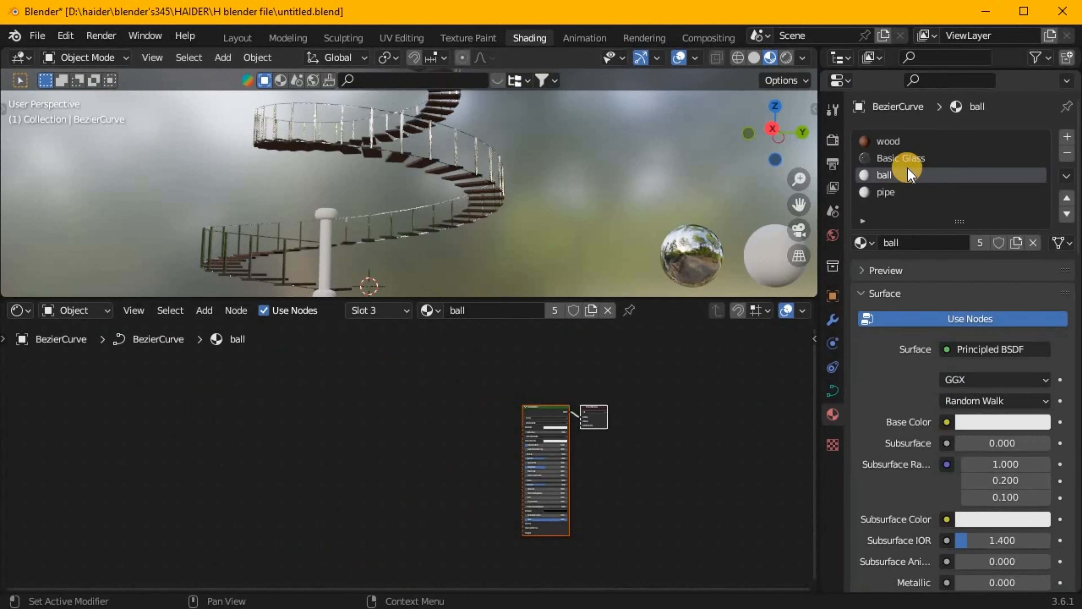
left_click(959, 353)
left_click(743, 51)
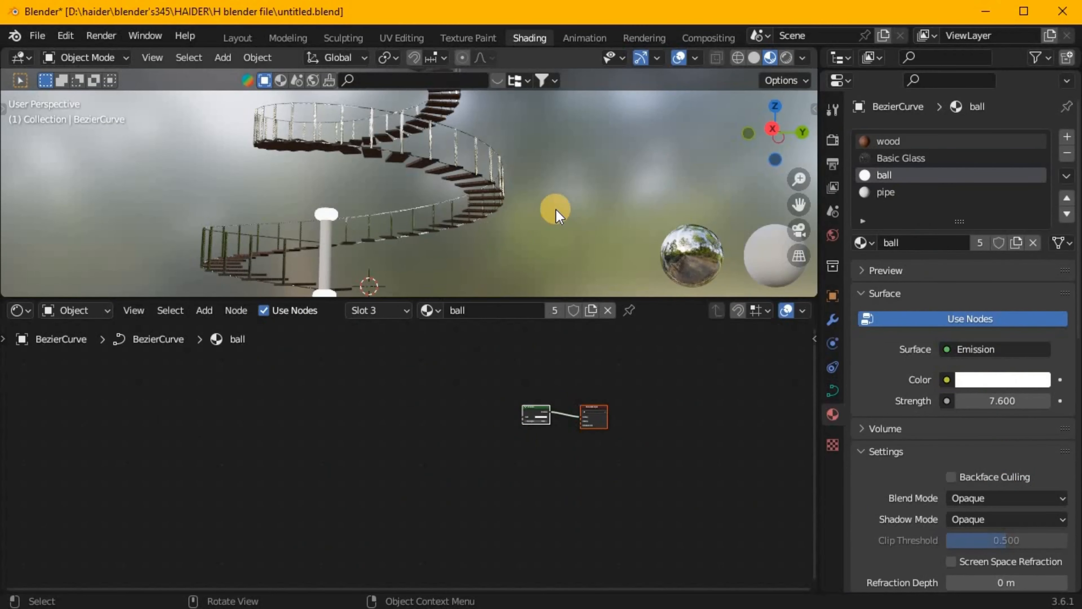
left_click(993, 380)
left_click(947, 196)
Set the pipe material's Metallic to 1.000 and its Roughness to 0.000.
left_click(882, 192)
scroll(704, 491, "up", 10)
middle_click_drag(704, 491, 582, 484)
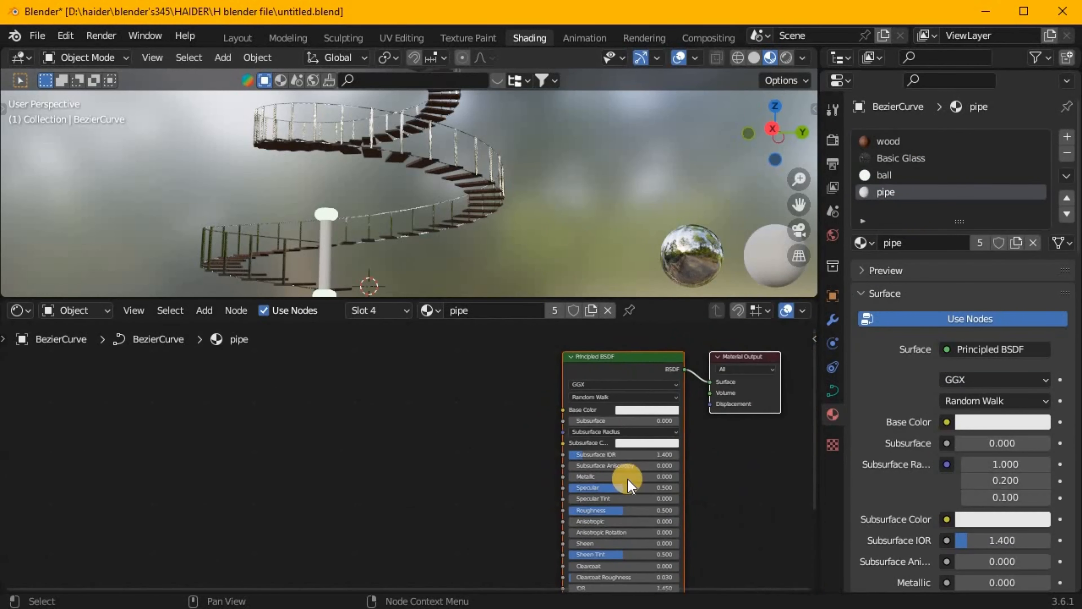
scroll(596, 484, "up", 3)
left_click_drag(639, 483, 712, 536)
scroll(461, 452, "up", 5)
middle_click_drag(461, 451, 348, 529)
Add a Wave Texture to the pipe material and connect its color to the Principled BSDF's Base Color.
key("shift+a")
left_click(414, 435)
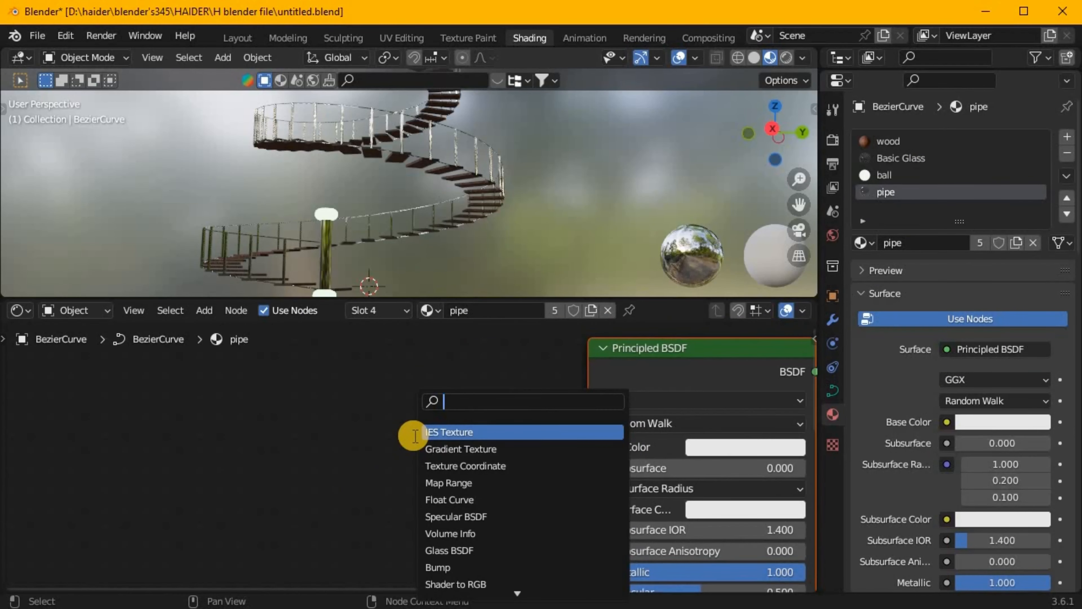
left_click(469, 448)
left_click(469, 420)
left_click_drag(472, 427, 590, 447)
scroll(415, 455, "down", 3)
left_click_drag(418, 443, 191, 454)
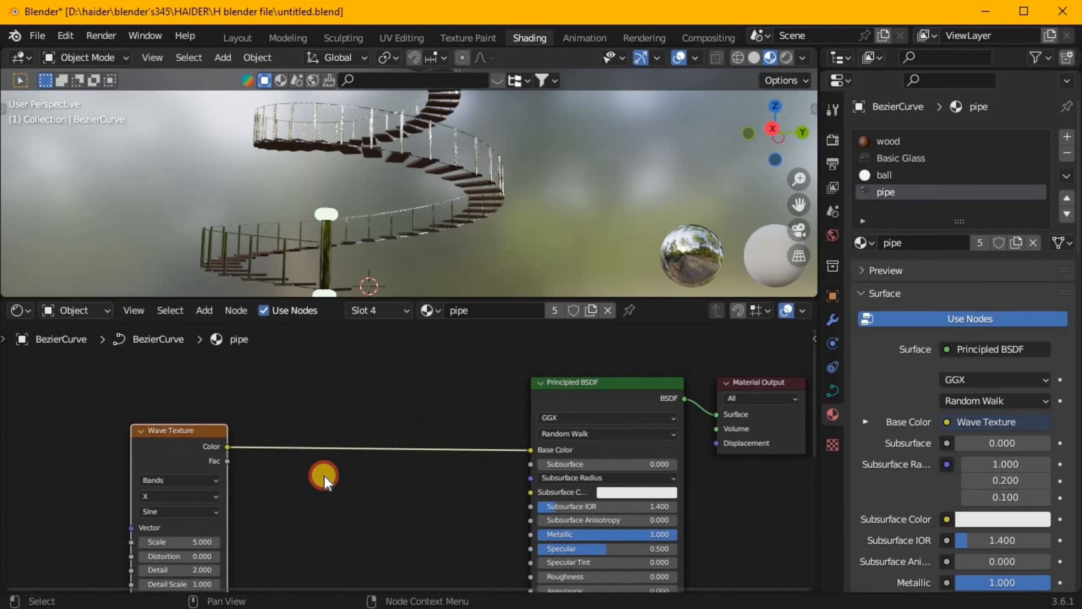
Insert a Color Ramp between the pipe material's Wave Texture and Base Color.
type("colo")
left_click(355, 449)
left_click(369, 435)
scroll(432, 113, "up", 5)
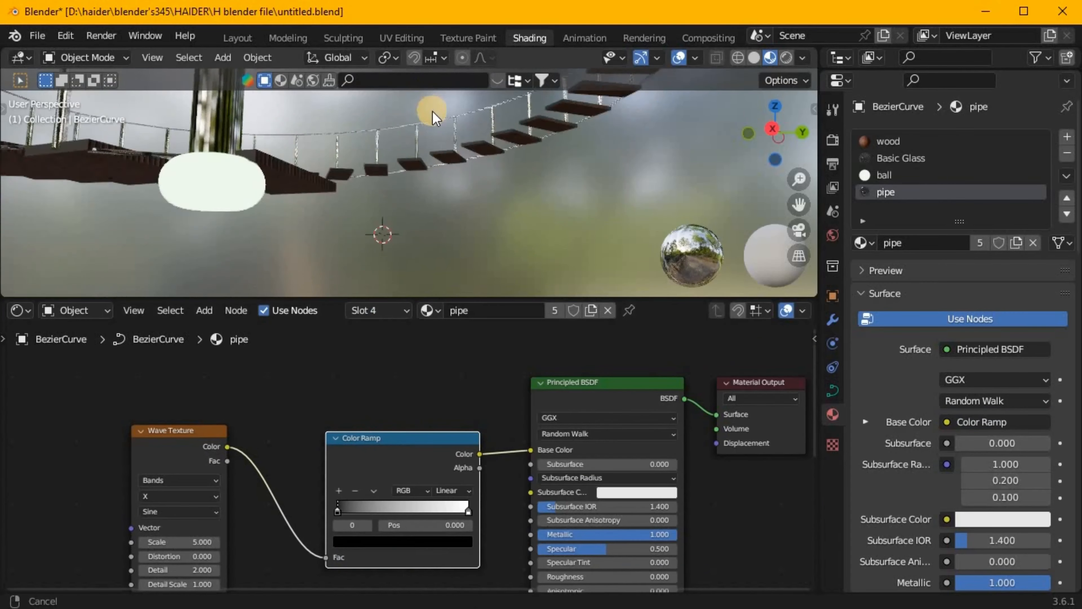
Set the pipe material's Wave Texture bands direction to Z and move the Color Ramp's black stop to position 0.586.
left_click(179, 496)
left_click(187, 539)
left_click_drag(337, 511, 415, 512)
scroll(430, 218, "down", 8)
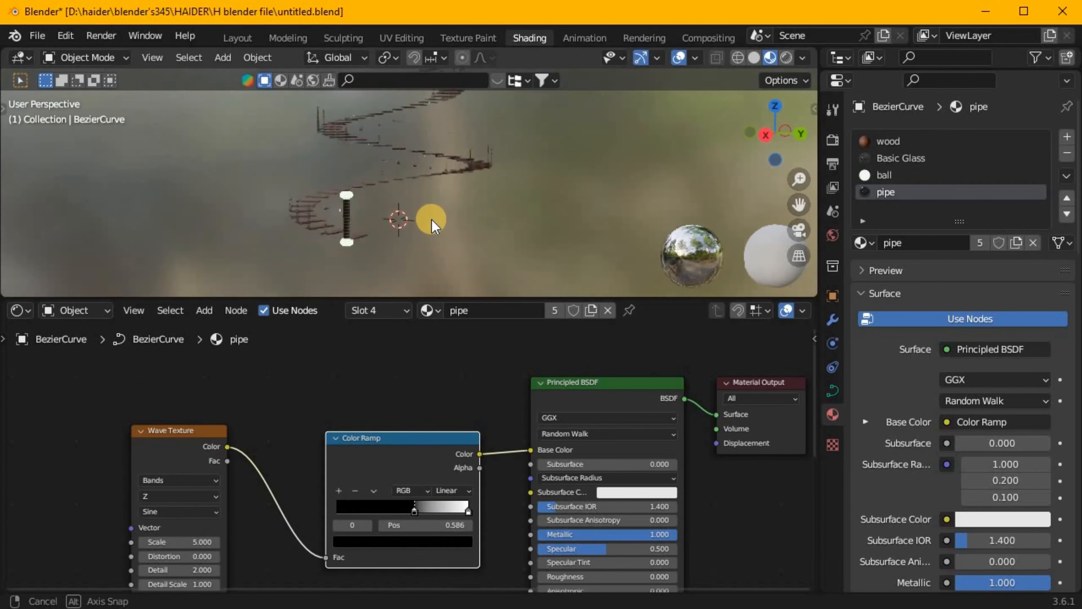
middle_click_drag(430, 217, 607, 264)
Switch to the Layout workspace and display the staircase in Rendered viewport shading.
left_click(787, 57)
left_click(237, 38)
key("z")
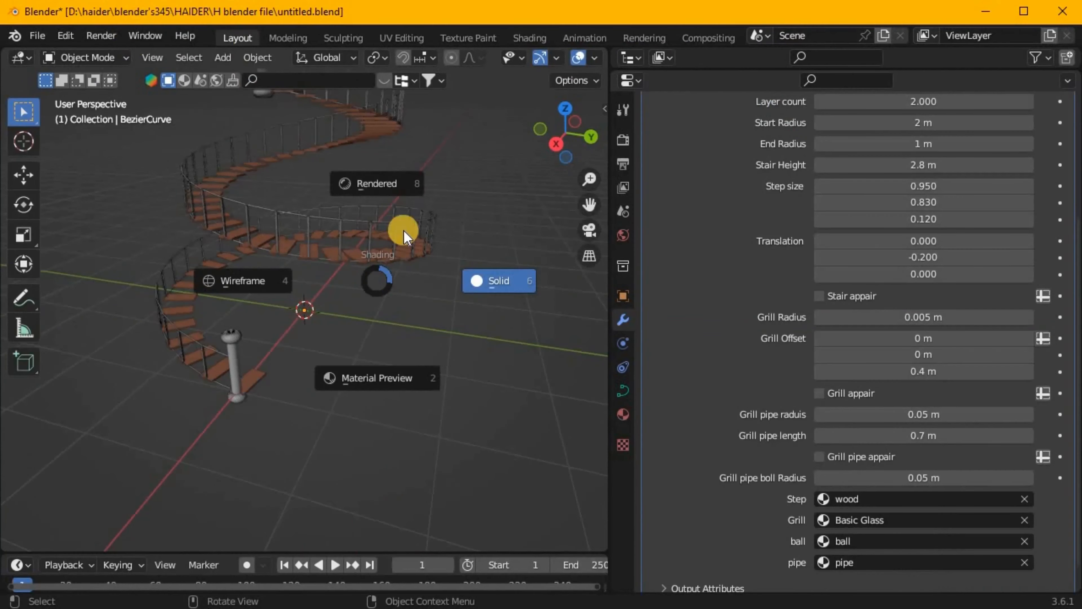
left_click(379, 183)
Set the world background color to an Environment Texture using blaubeuren_outskirts_4k.exr.
left_click(622, 139)
scroll(435, 197, "down", 5)
left_click(623, 235)
left_click(821, 251)
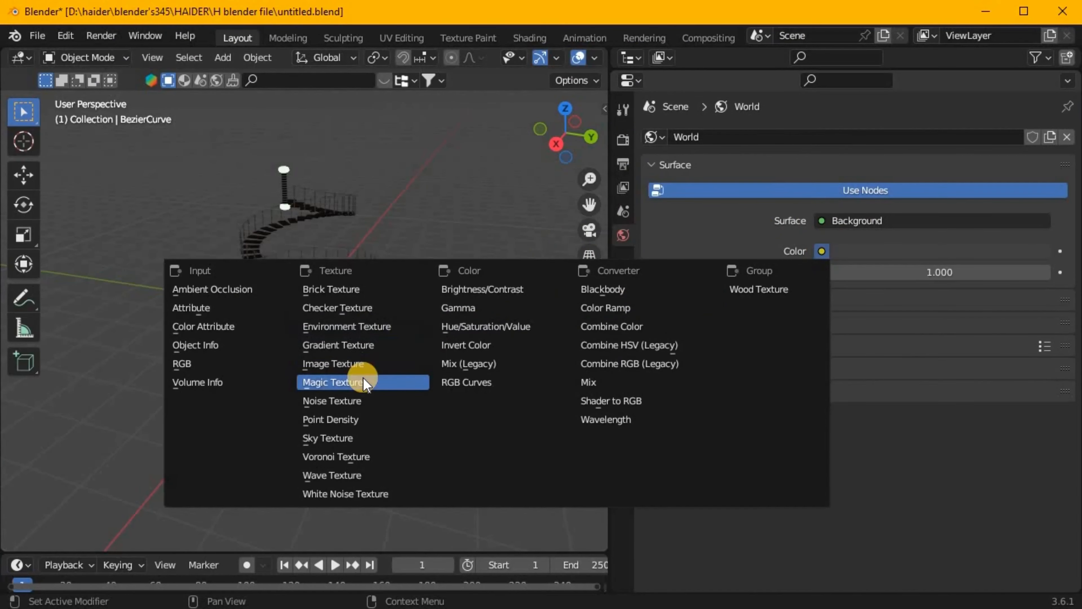
left_click(348, 326)
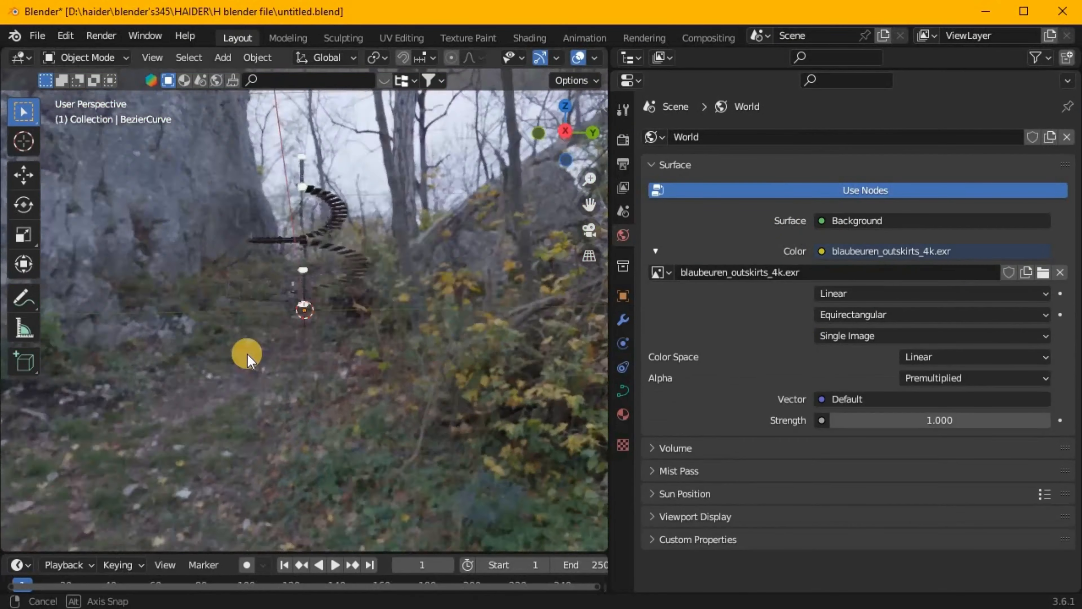
middle_click_drag(242, 355, 625, 147)
Enable a transparent film background in the render settings.
left_click(623, 141)
left_click(684, 478)
scroll(766, 469, "down", 2)
left_click(820, 467)
middle_click_drag(451, 324, 410, 241)
scroll(852, 213, "up", 2)
Change the render engine to Cycles and set the viewport's Max Samples to 40000.
left_click(886, 135)
left_click(878, 171)
double_click(864, 293)
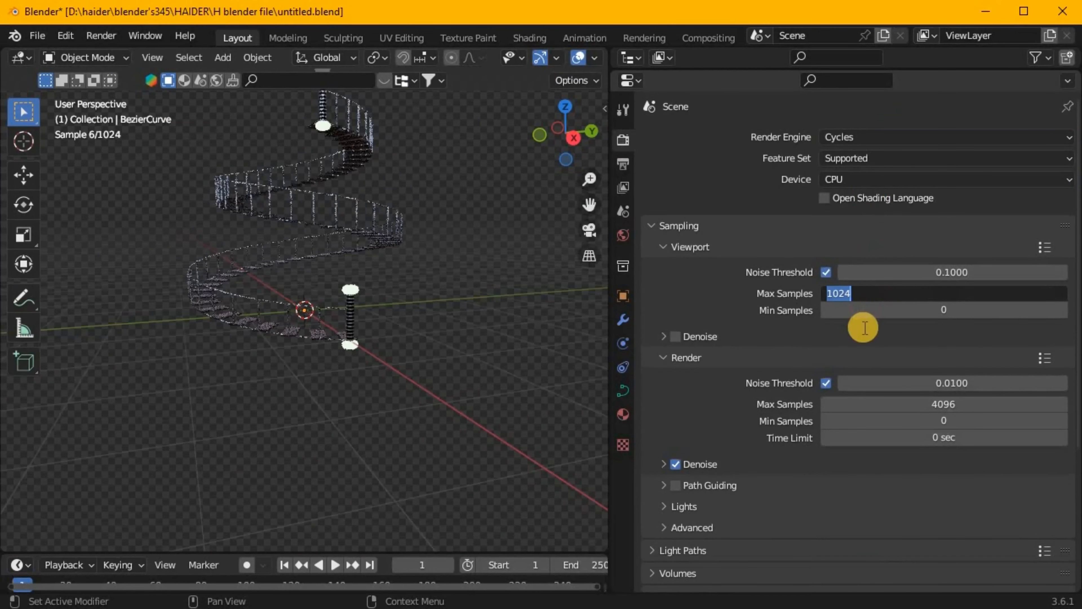
type("40000")
left_click(858, 346)
key("shift+a")
middle_click_drag(375, 261, 413, 192)
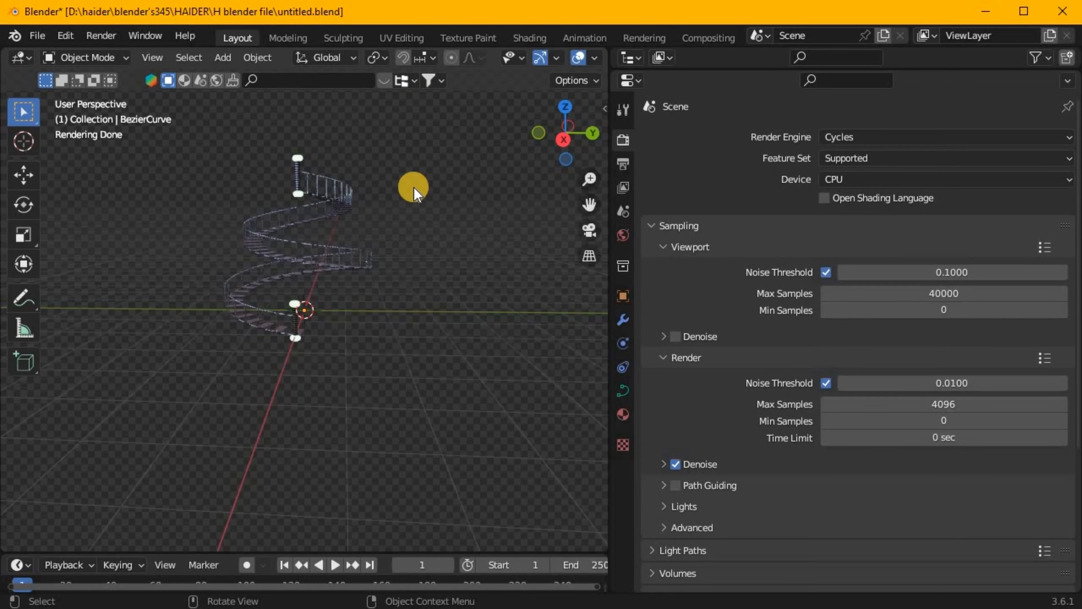
middle_click_drag(294, 246, 300, 273)
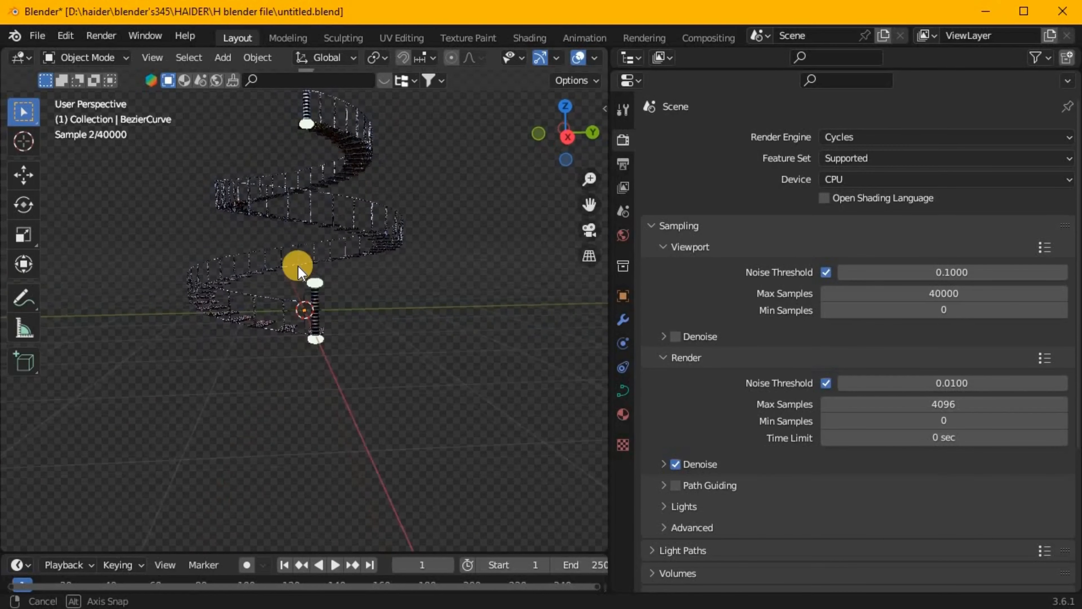